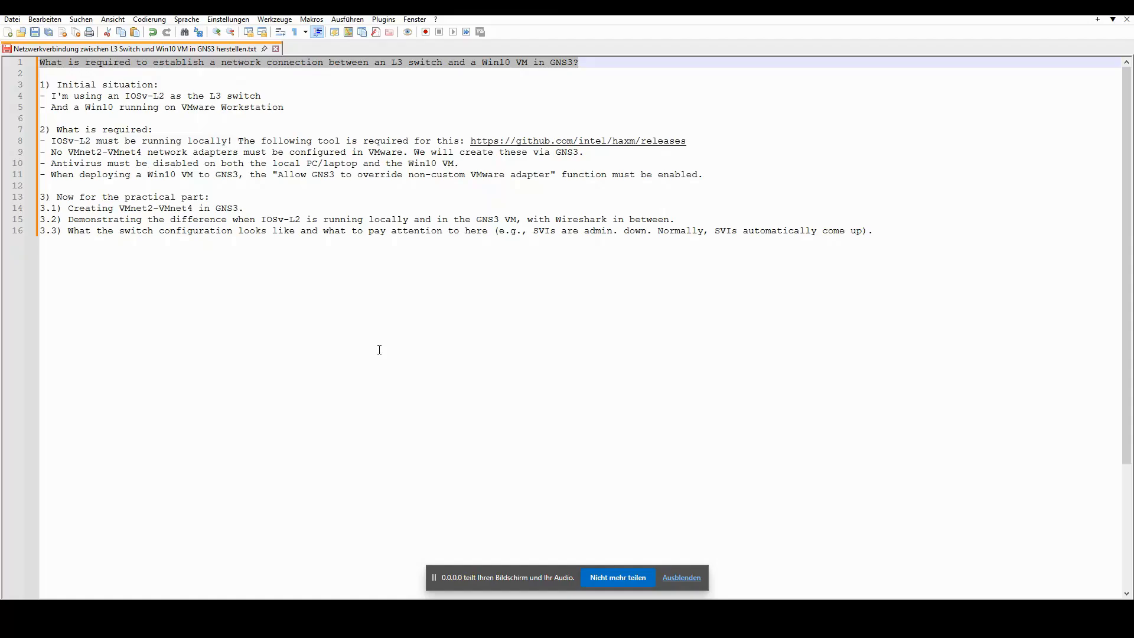
- Review the initial situation section of the notes, covering the IOSv-L2 switch and the Win10 VM on VMware Workstation
drag(159, 84, 39, 85)
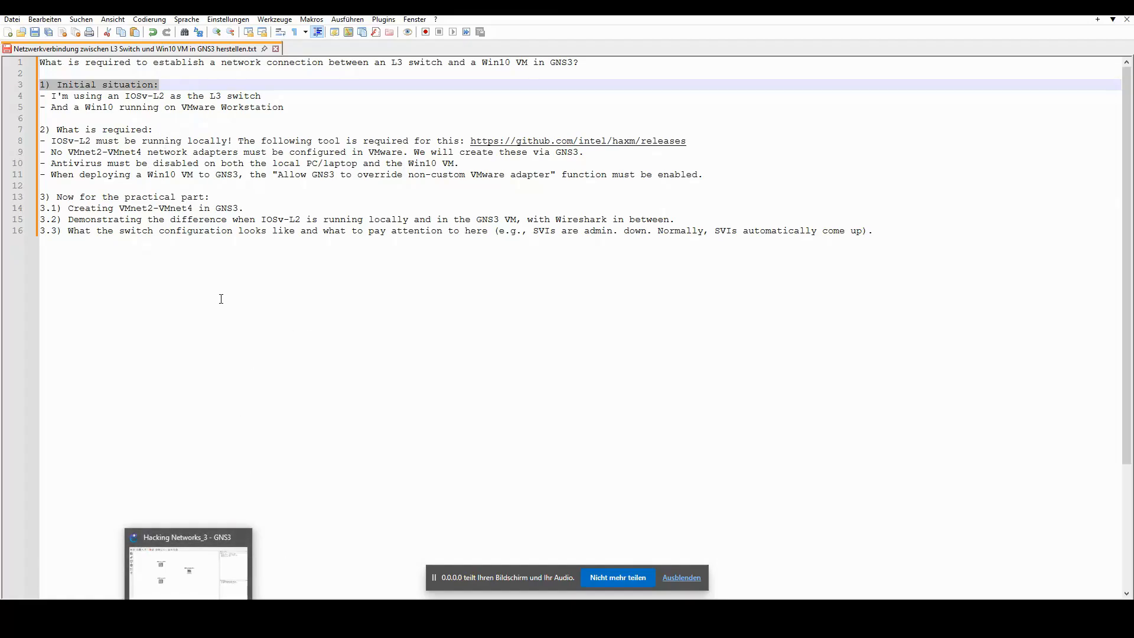
double_click(150, 95)
drag(152, 95, 48, 107)
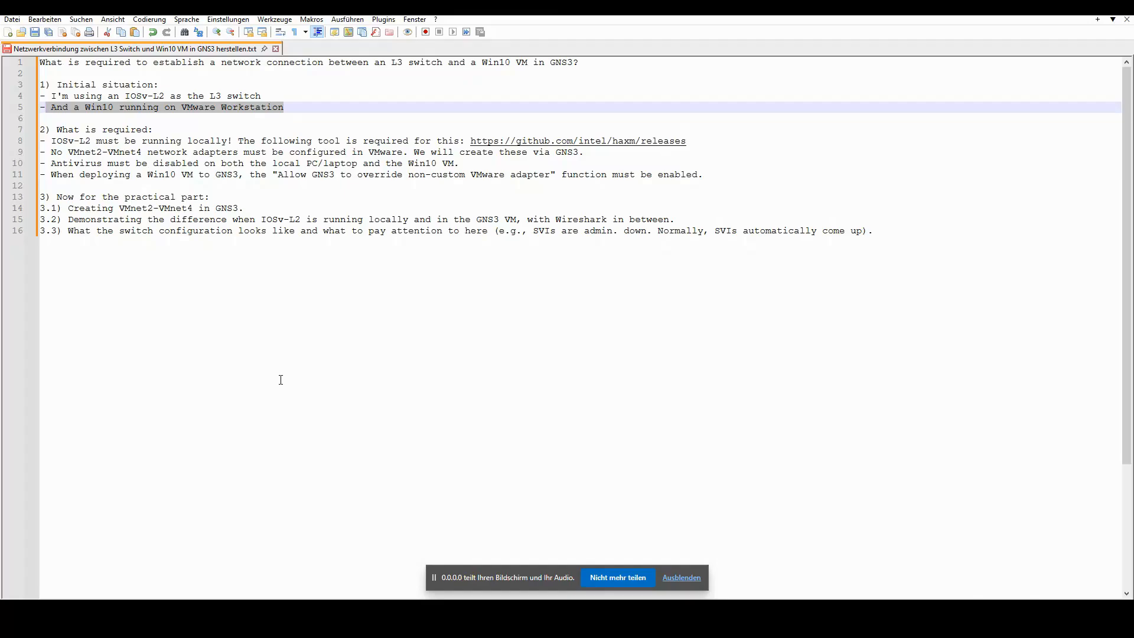
- Review the requirements section of the notes: local IOSv-L2 with the HAXM tool, VMnet2-VMnet4 adapters, antivirus and the VMware adapter override function
click(155, 129)
drag(156, 128, 40, 129)
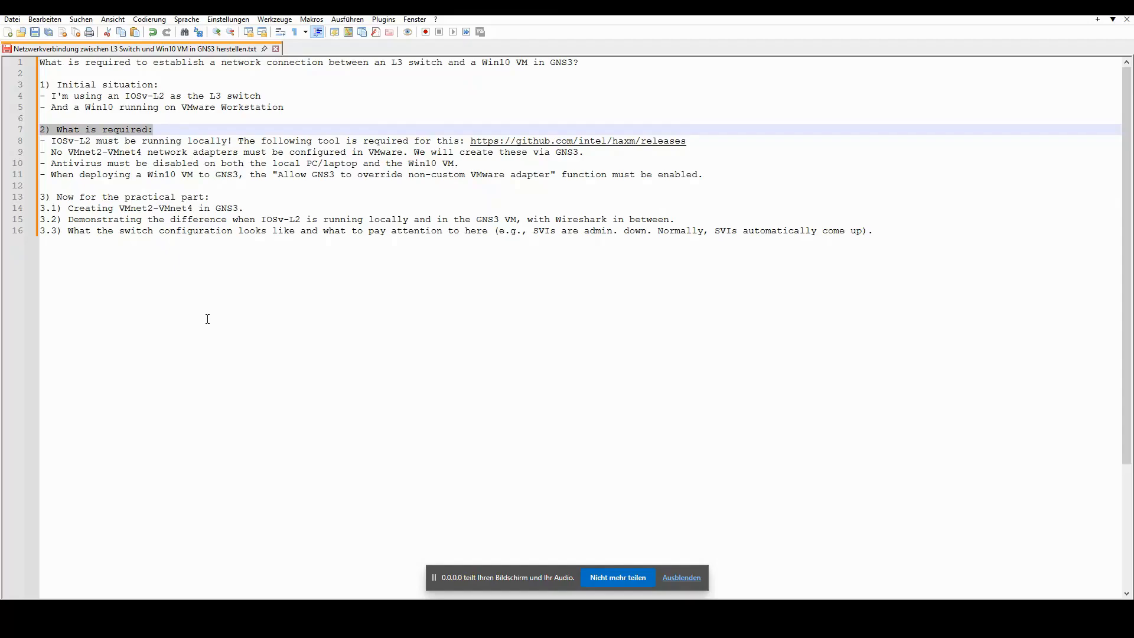
drag(51, 141, 227, 140)
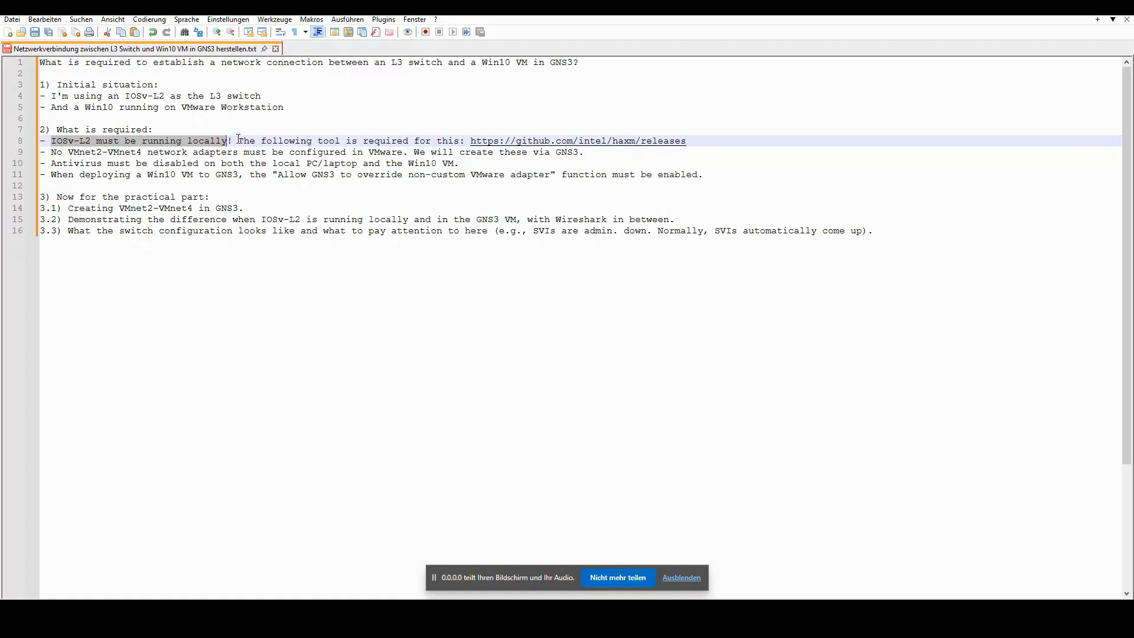
drag(686, 141, 473, 141)
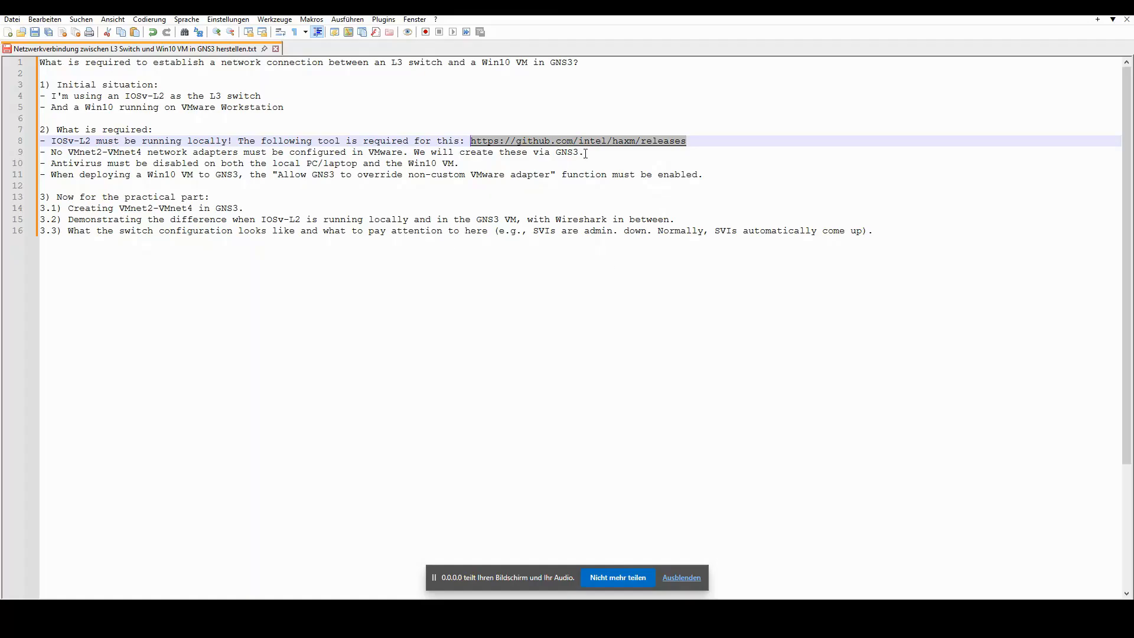
drag(586, 153, 53, 151)
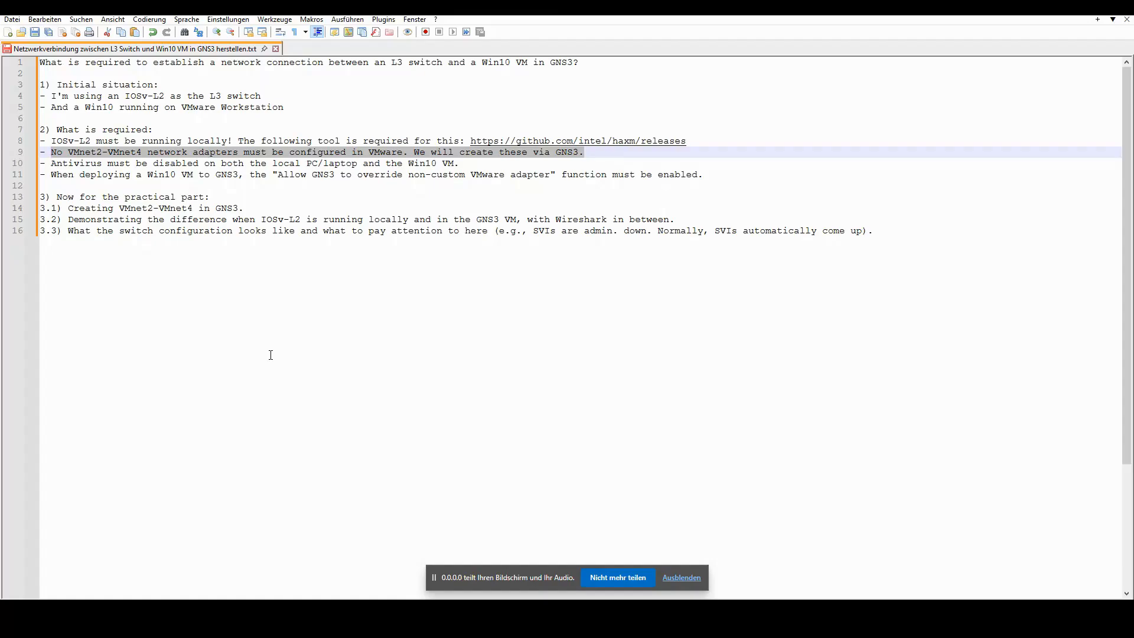
drag(413, 154, 583, 154)
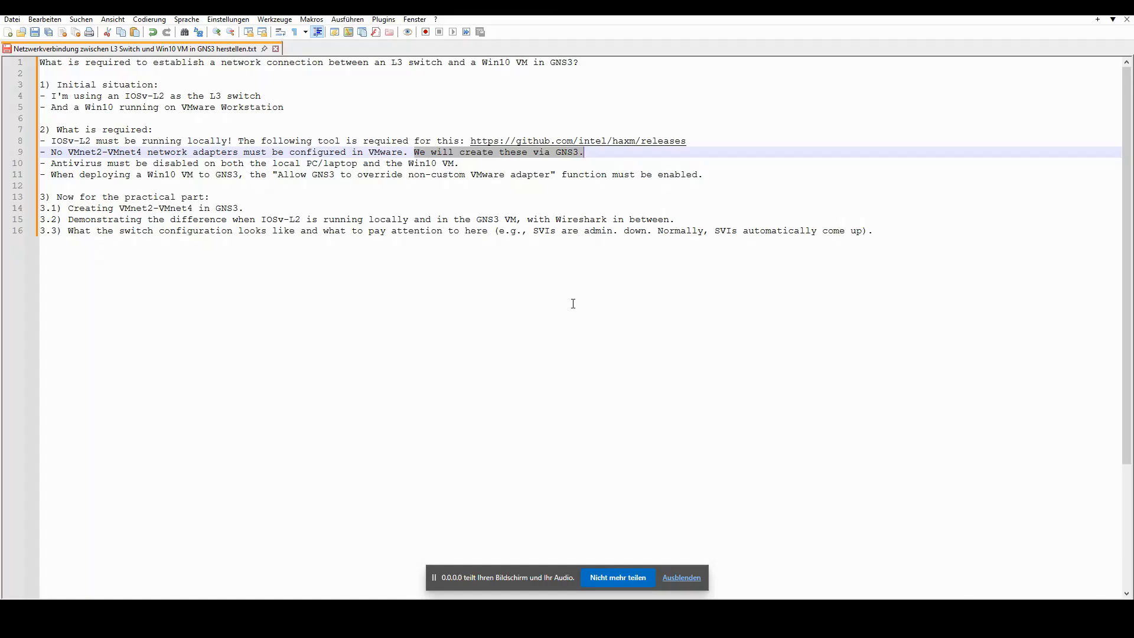
drag(460, 164, 34, 163)
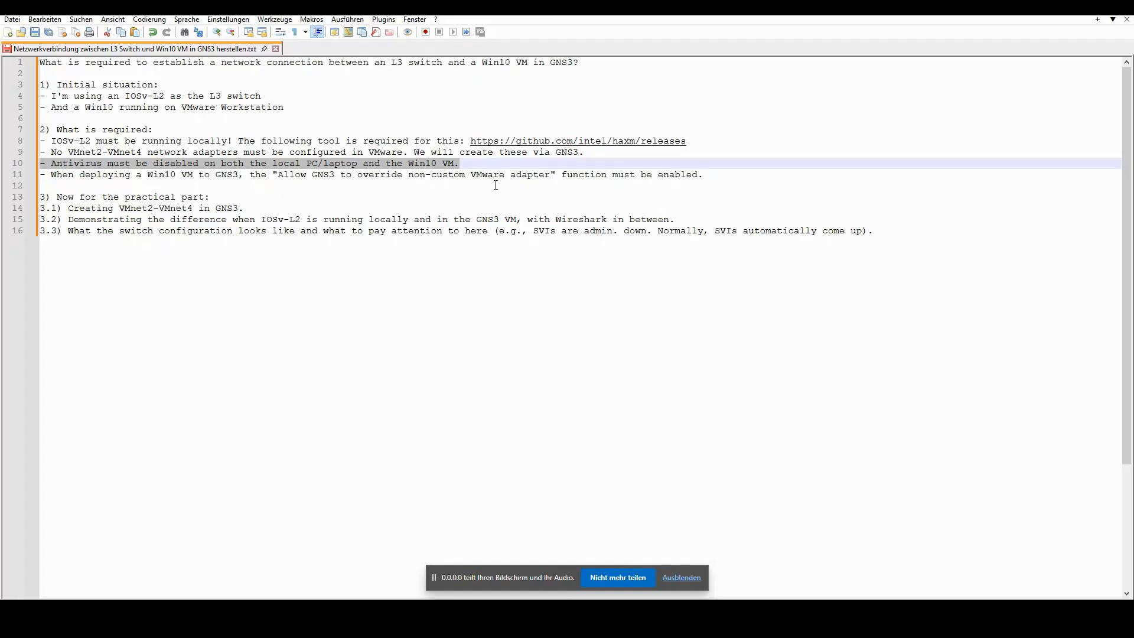
drag(102, 166, 51, 158)
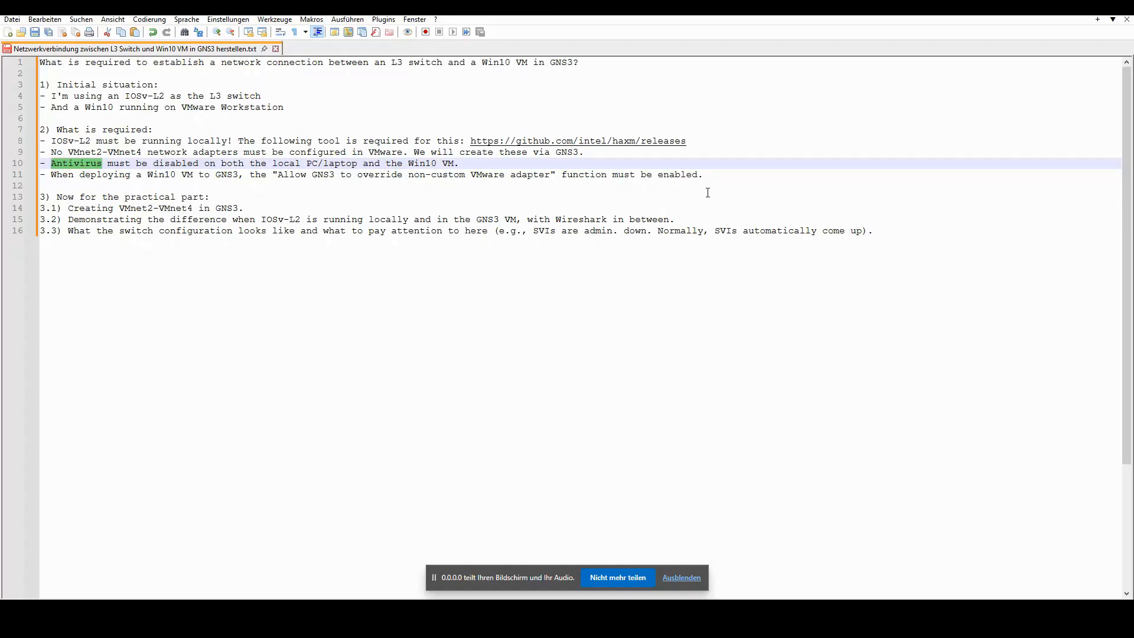
drag(704, 175, 39, 175)
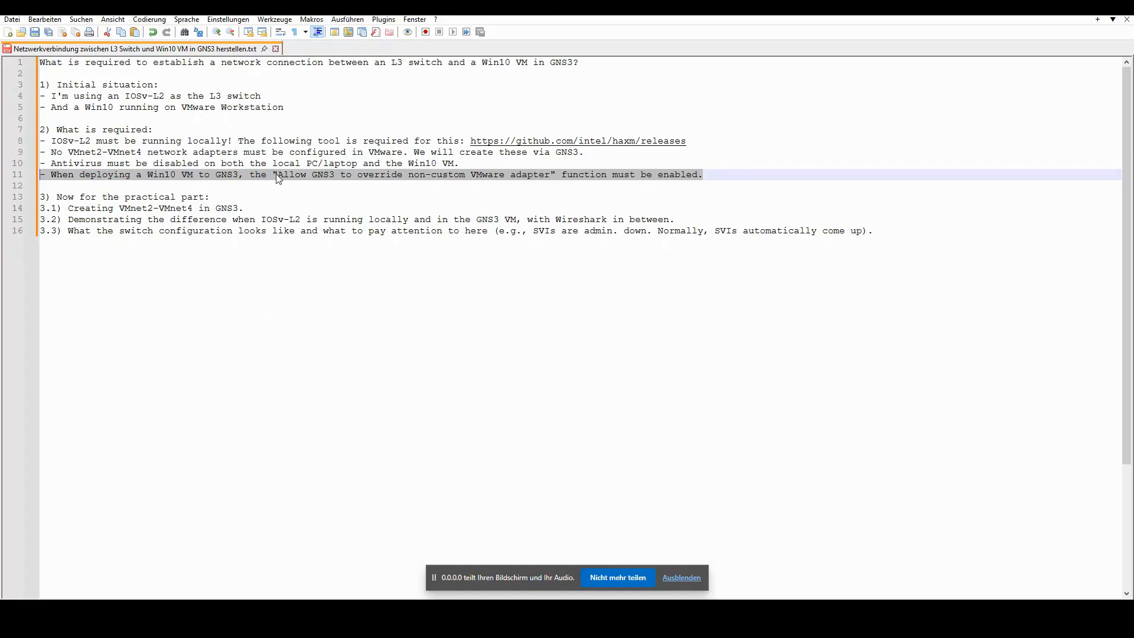
drag(278, 174, 551, 172)
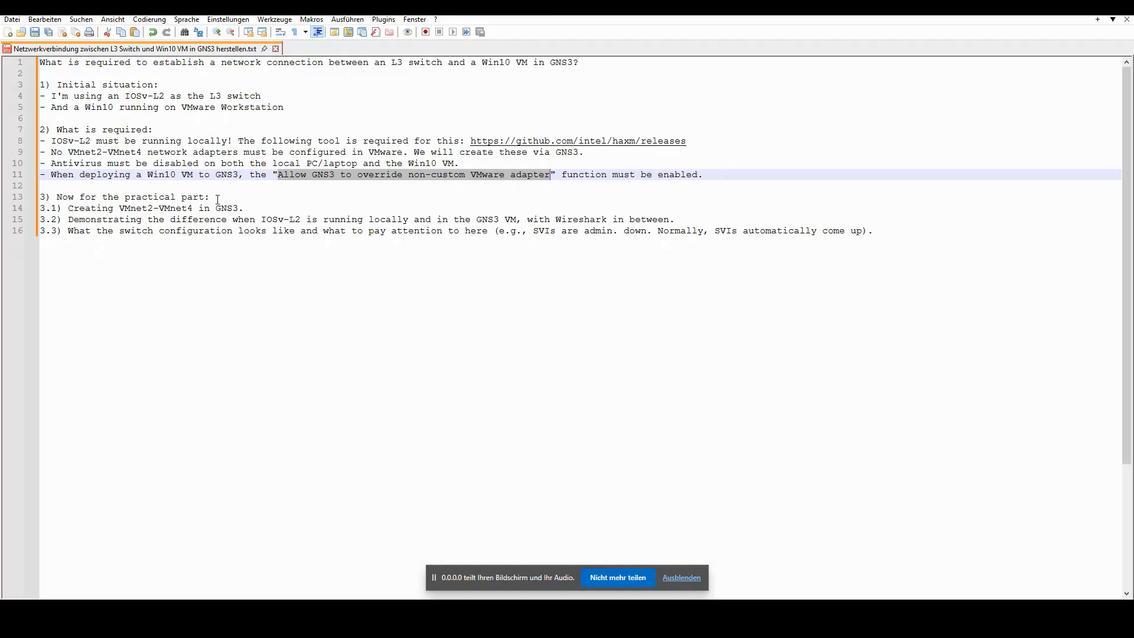
- Read practical item 3.1 in the notes, switch to GNS3 and examine the managed VMnet interfaces in the advanced local VMware preferences
drag(210, 196, 57, 197)
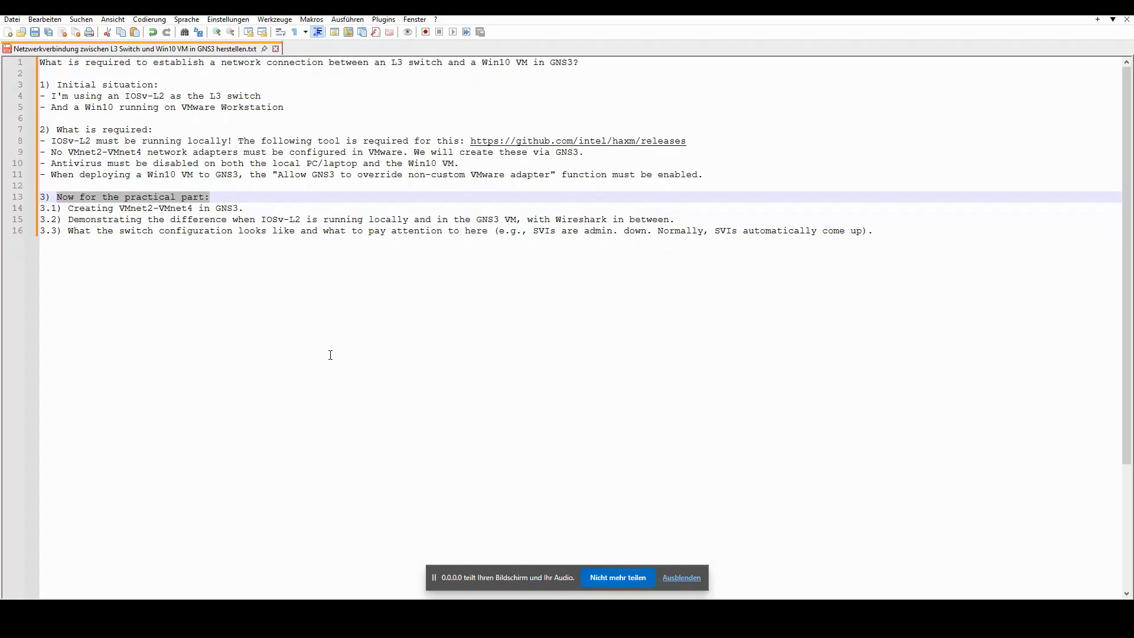
drag(68, 208, 244, 208)
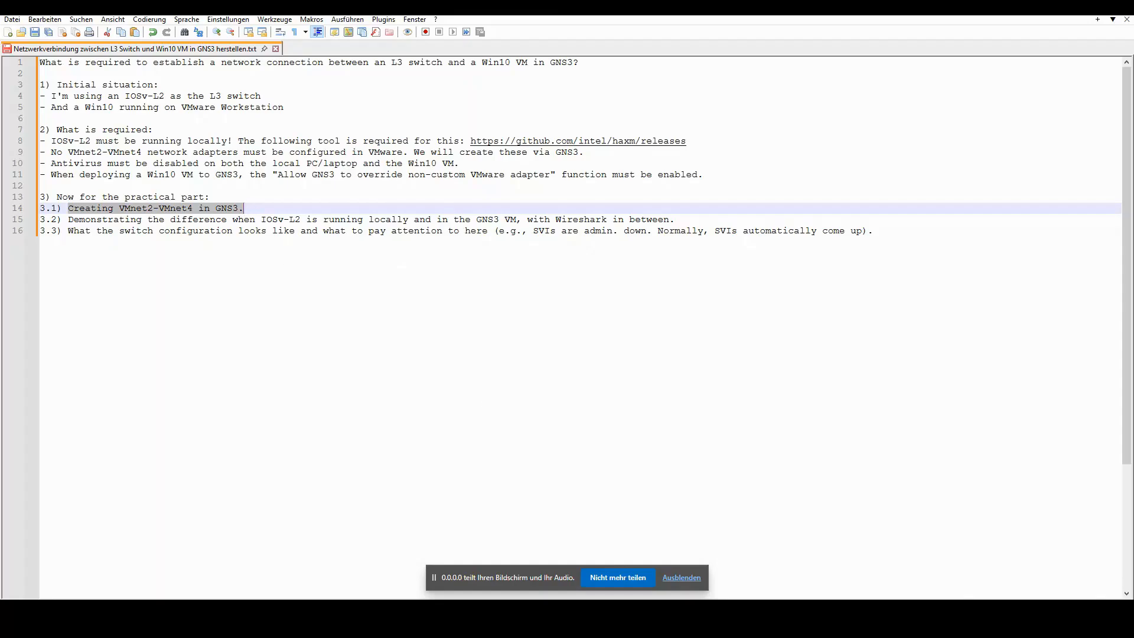
key(alt+Tab)
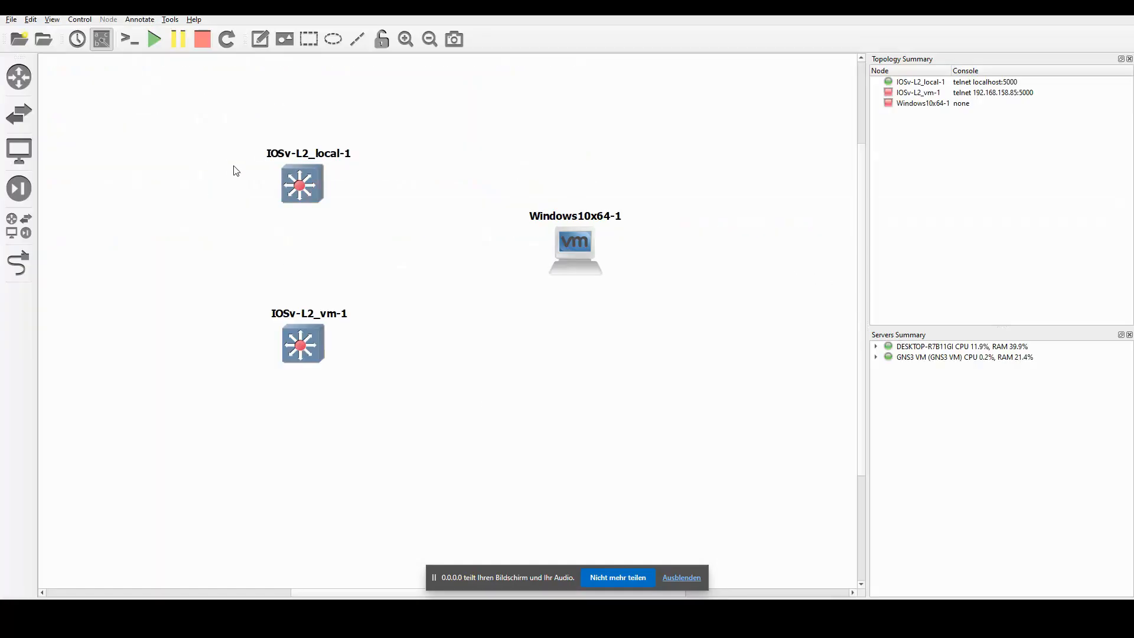
click(32, 23)
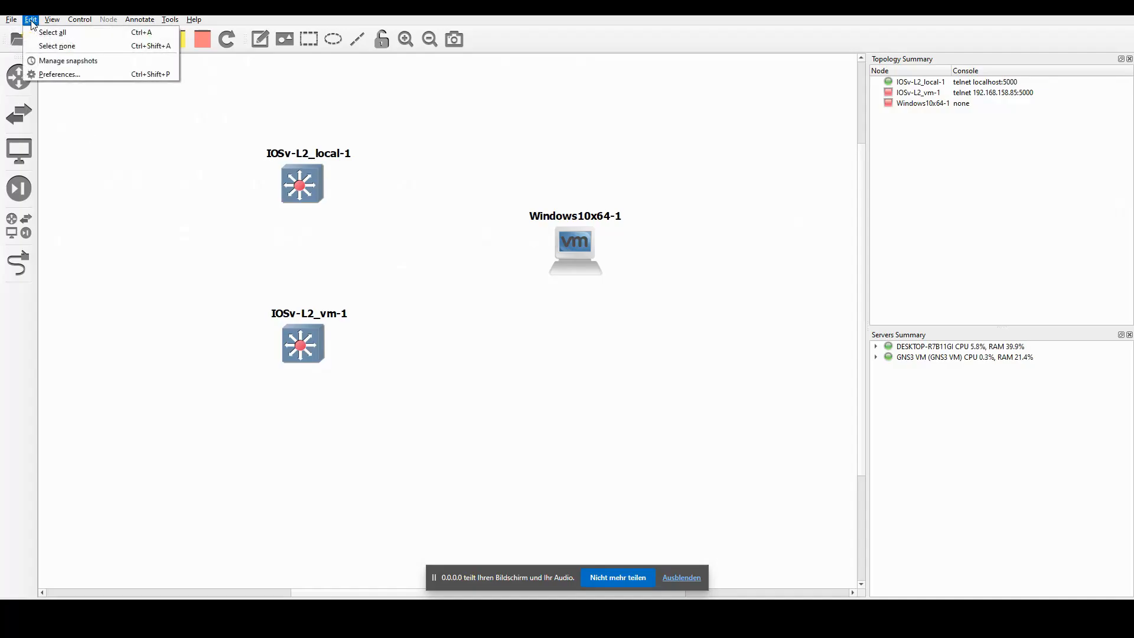
click(52, 73)
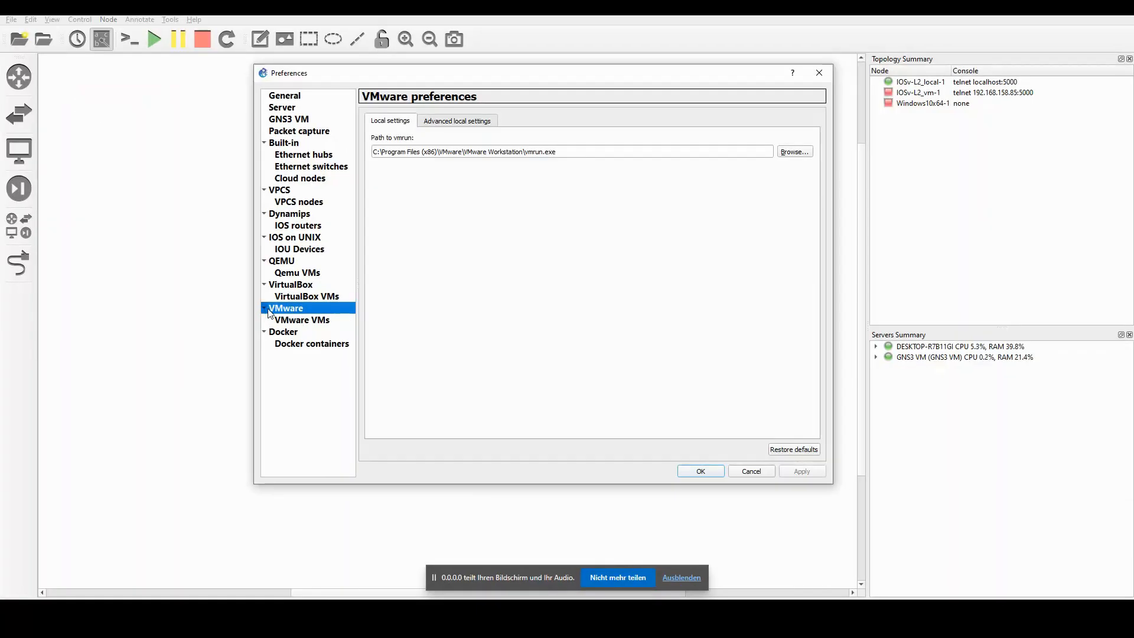
click(486, 123)
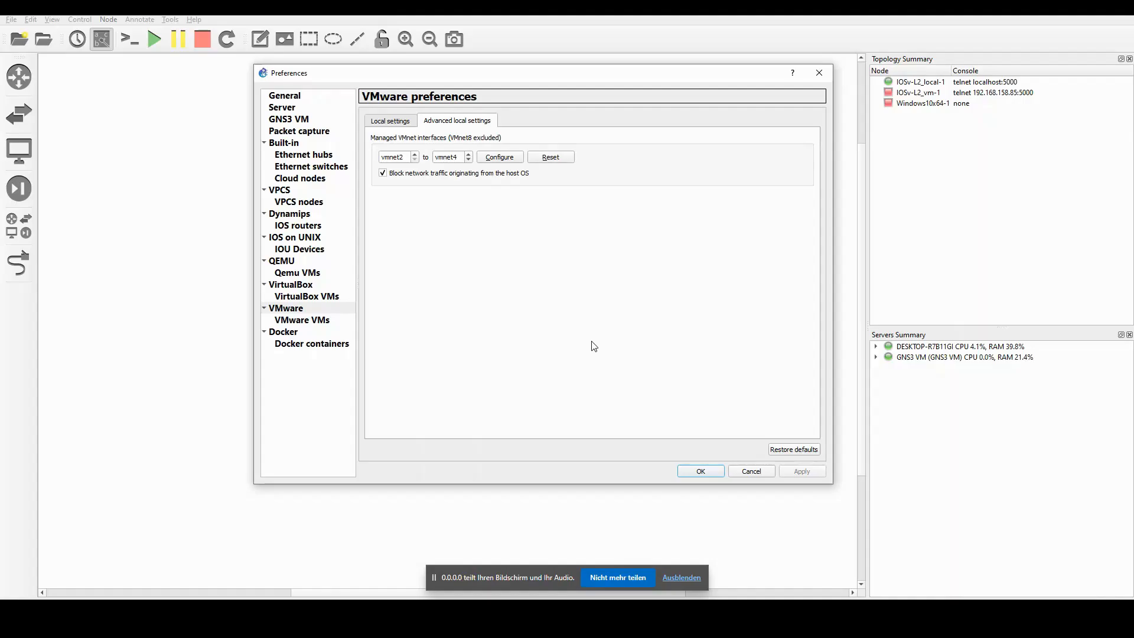
click(816, 80)
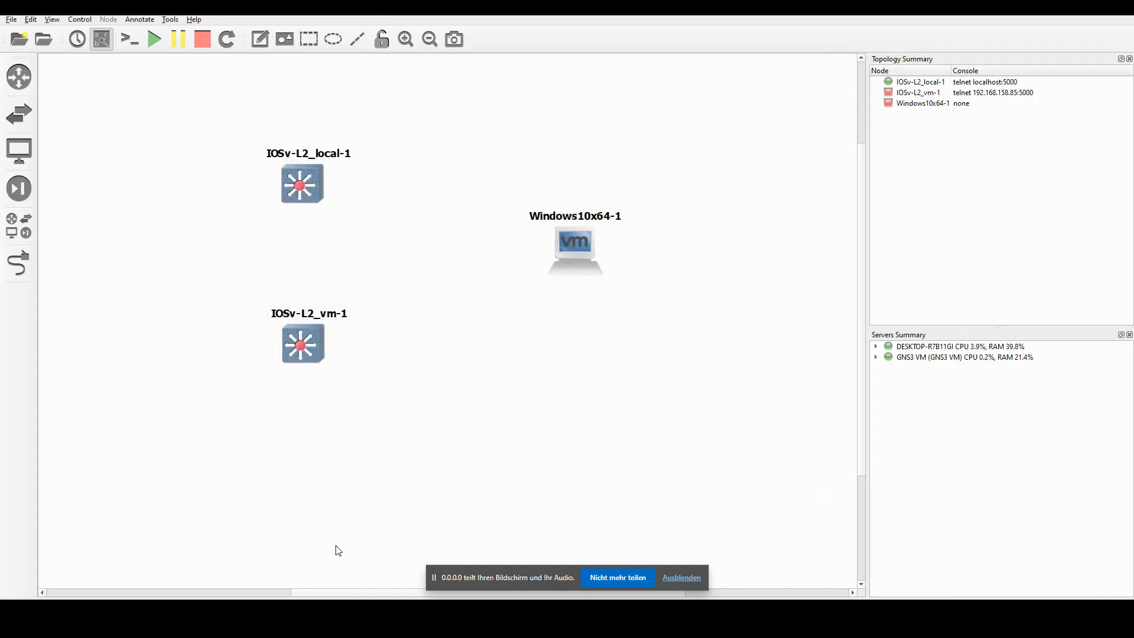
- Return to the notes and review item 3.2 on running IOSv-L2 locally versus in the GNS3 VM with Wireshark
key(alt+Tab)
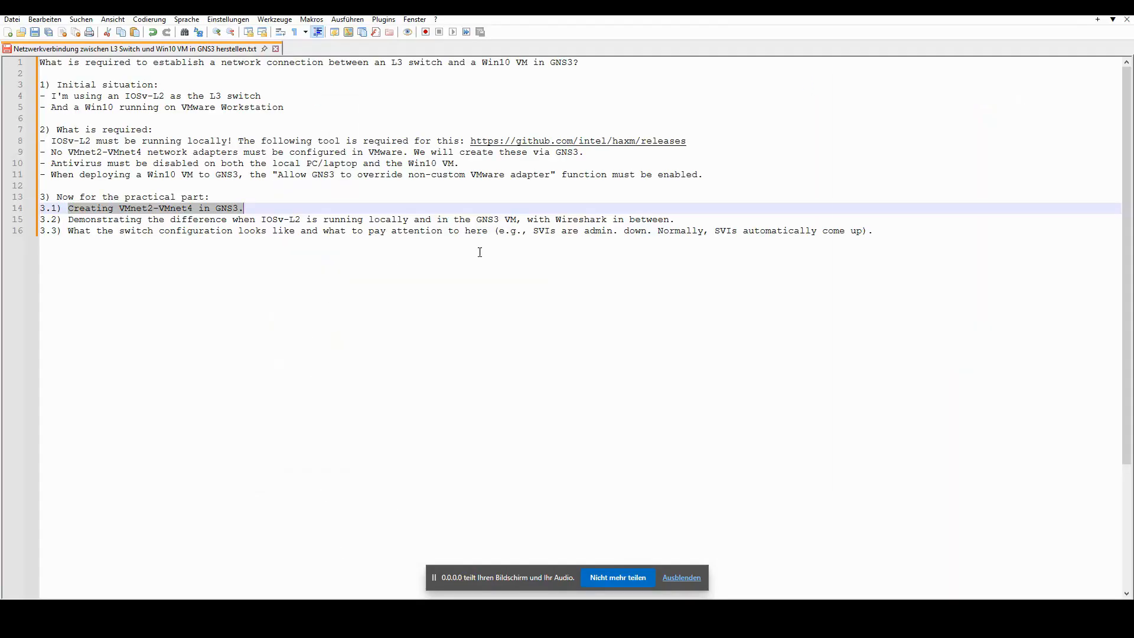
drag(675, 219, 70, 223)
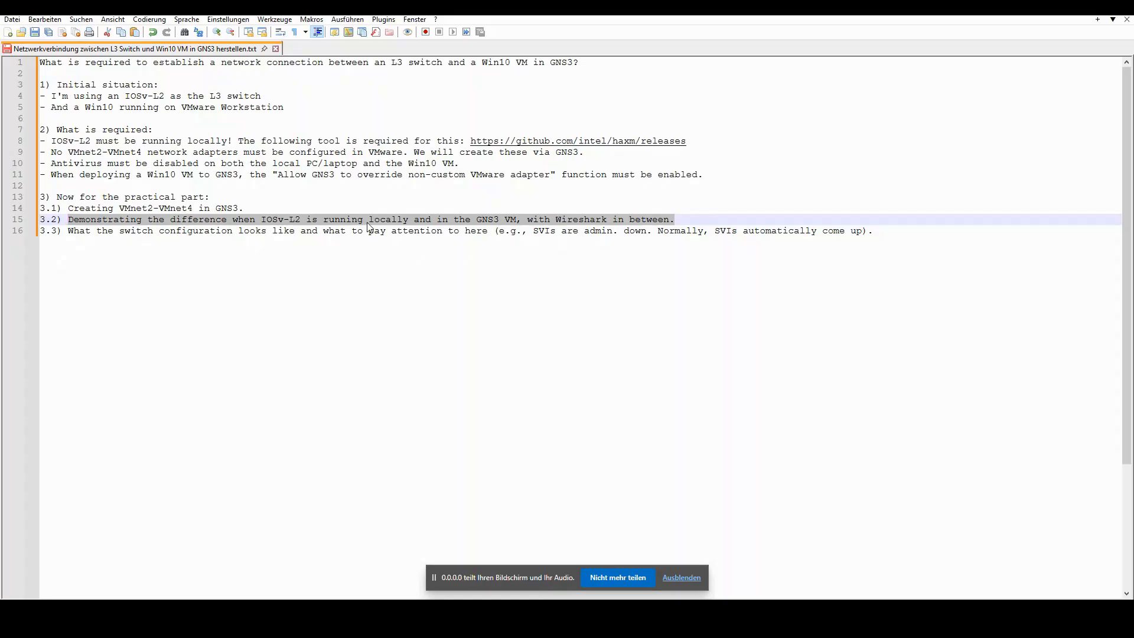
drag(368, 219, 611, 221)
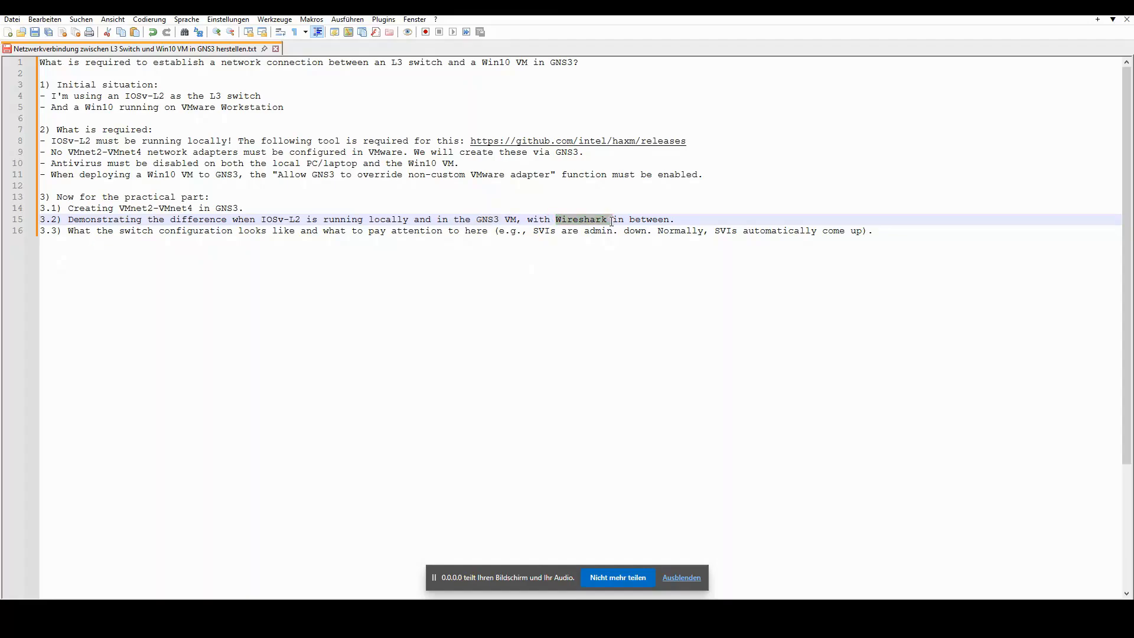
click(595, 222)
double_click(561, 220)
click(1067, 15)
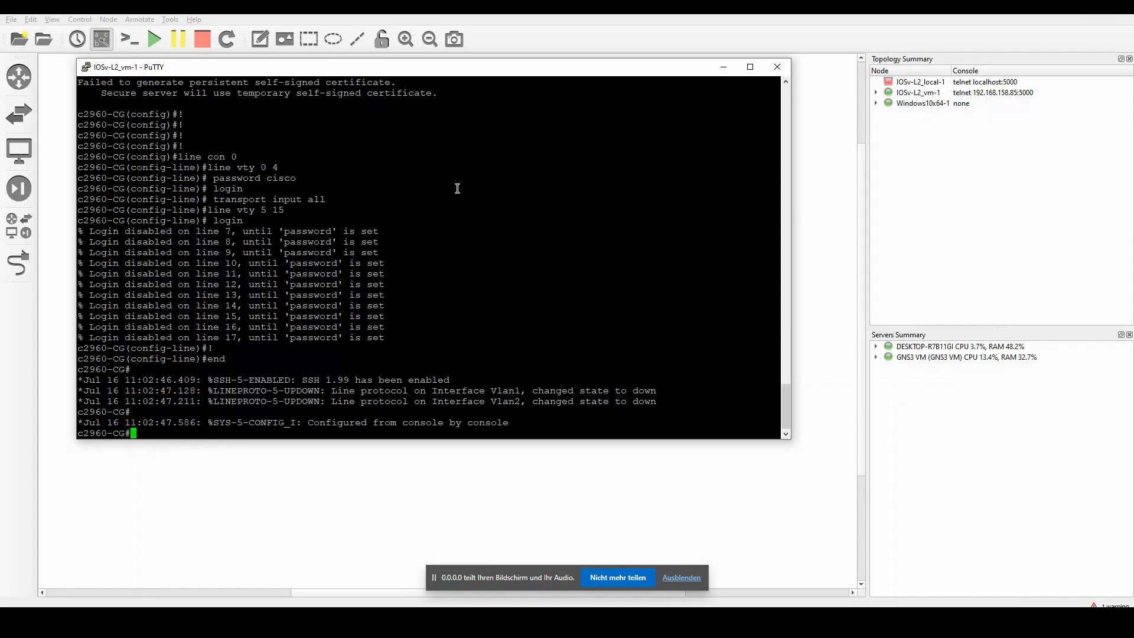
- Put the IOSv-L2_vm-1 console aside and inspect which nodes run on the GNS3 VM server
click(654, 44)
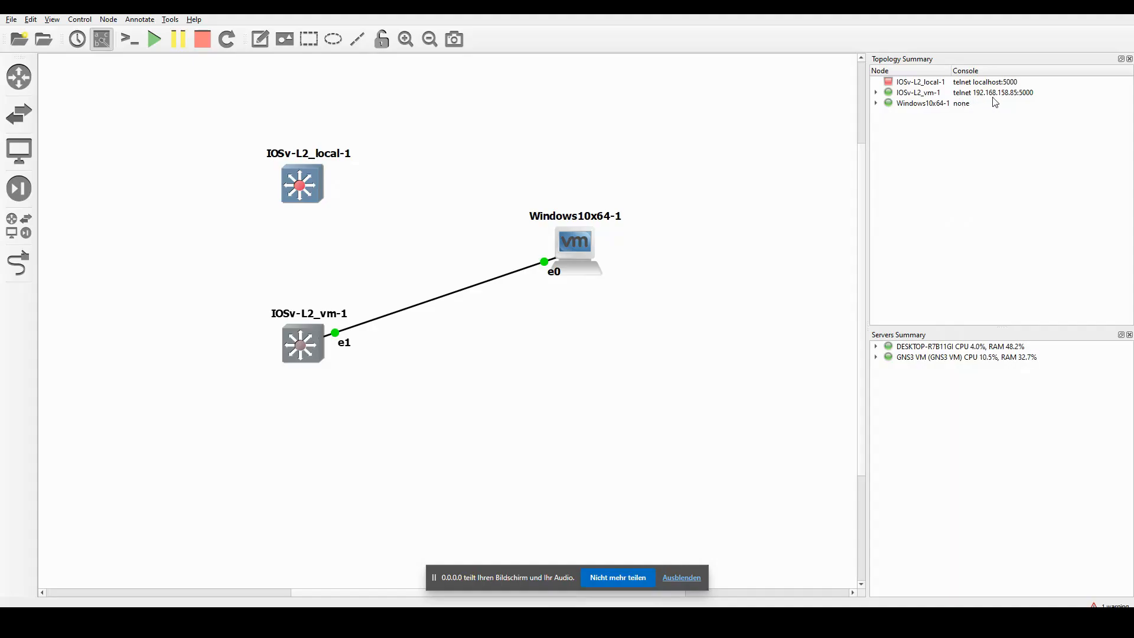
click(876, 357)
click(931, 371)
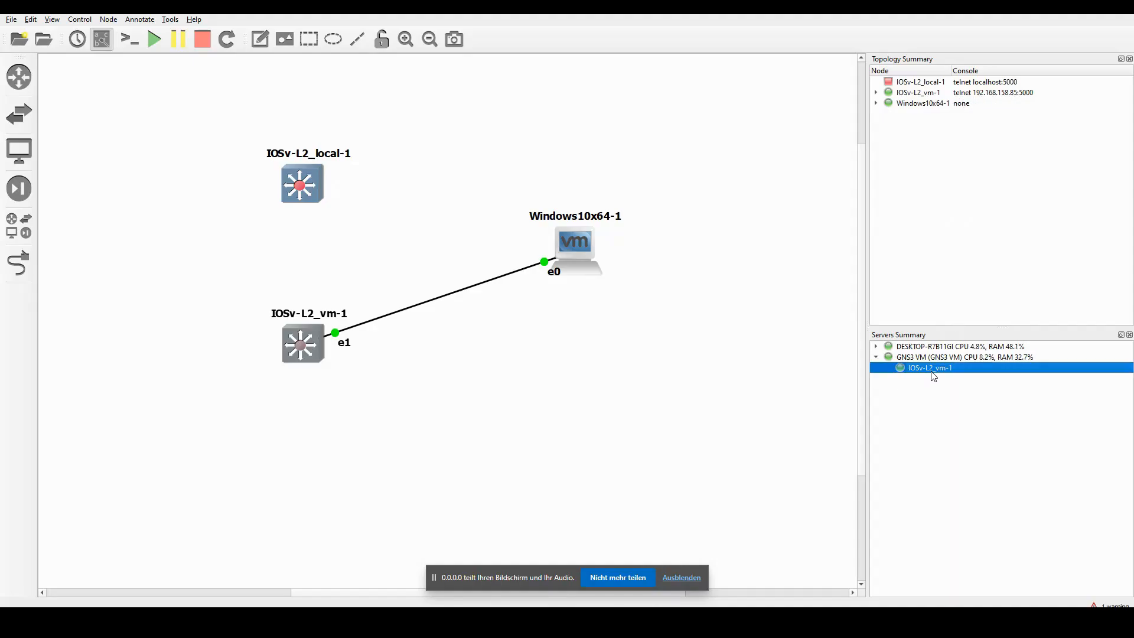
click(876, 359)
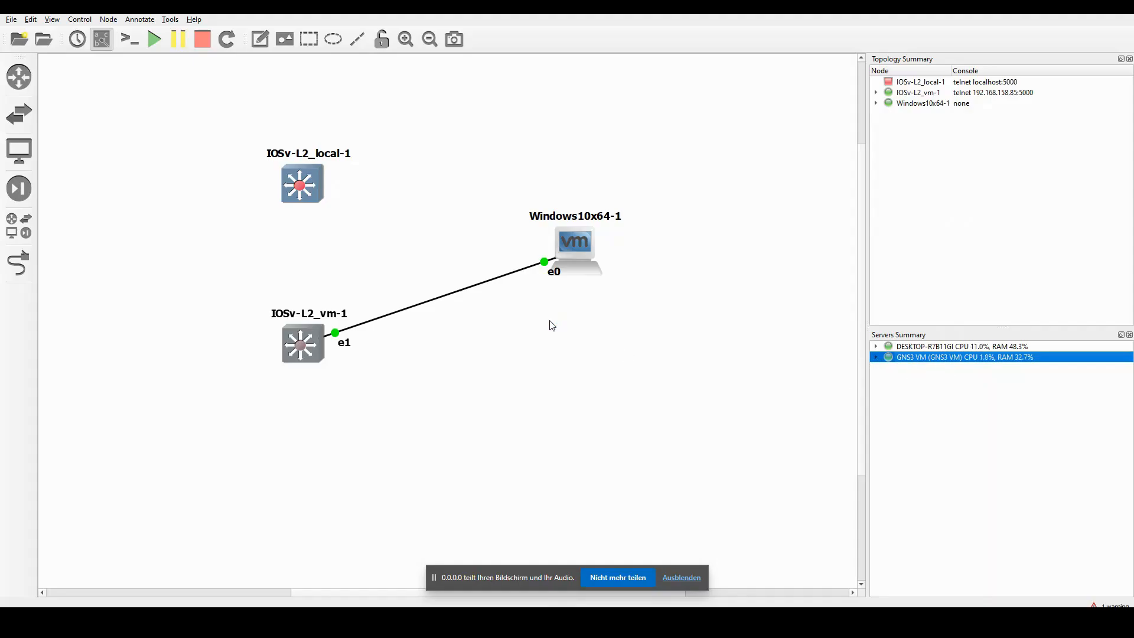
- Move the e0 interface label of Windows10x64-1 slightly down and to the left, clear of the node icon
drag(553, 280, 536, 289)
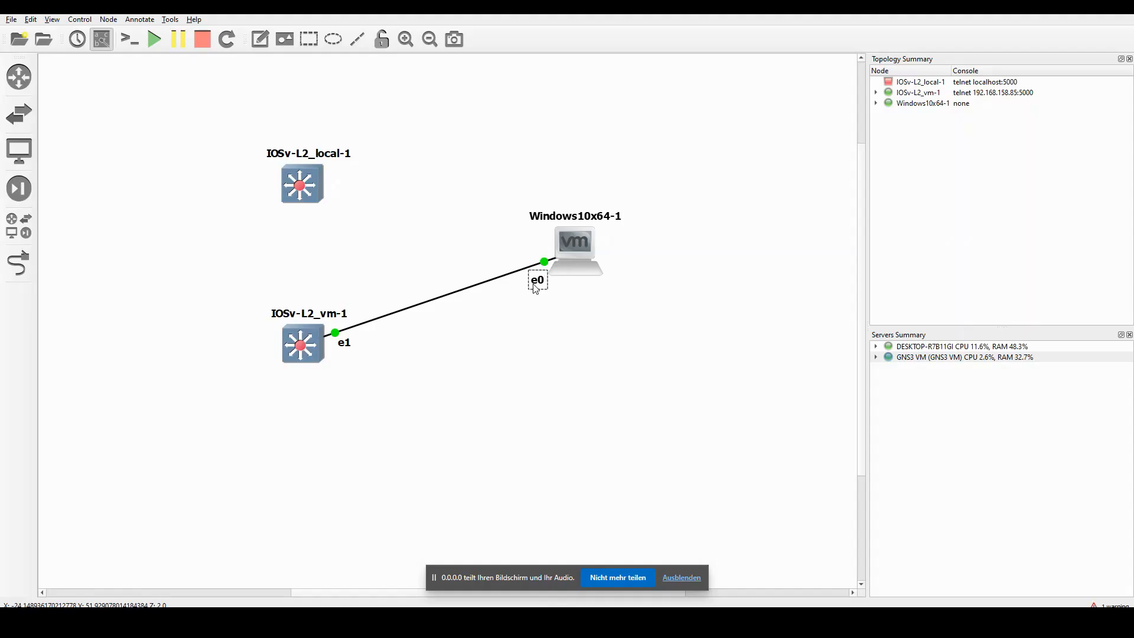
click(590, 359)
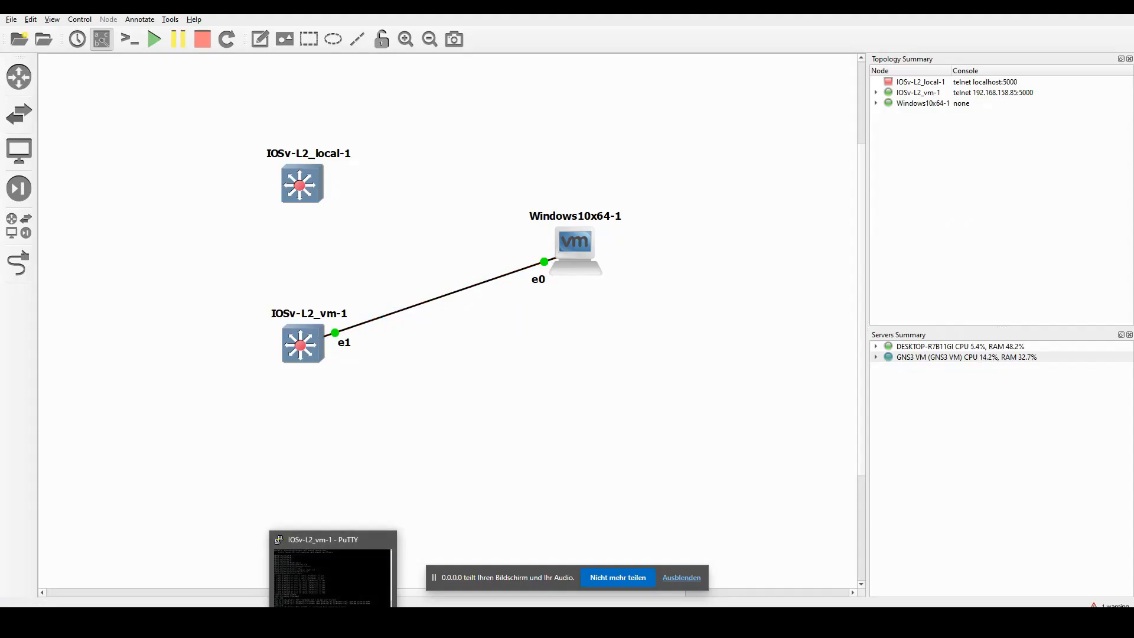
- Bring up the IOSv-L2_vm-1 PuTTY console, run "sh ip int brief" and examine the Vlan1 and Vlan2 interface lines
click(334, 625)
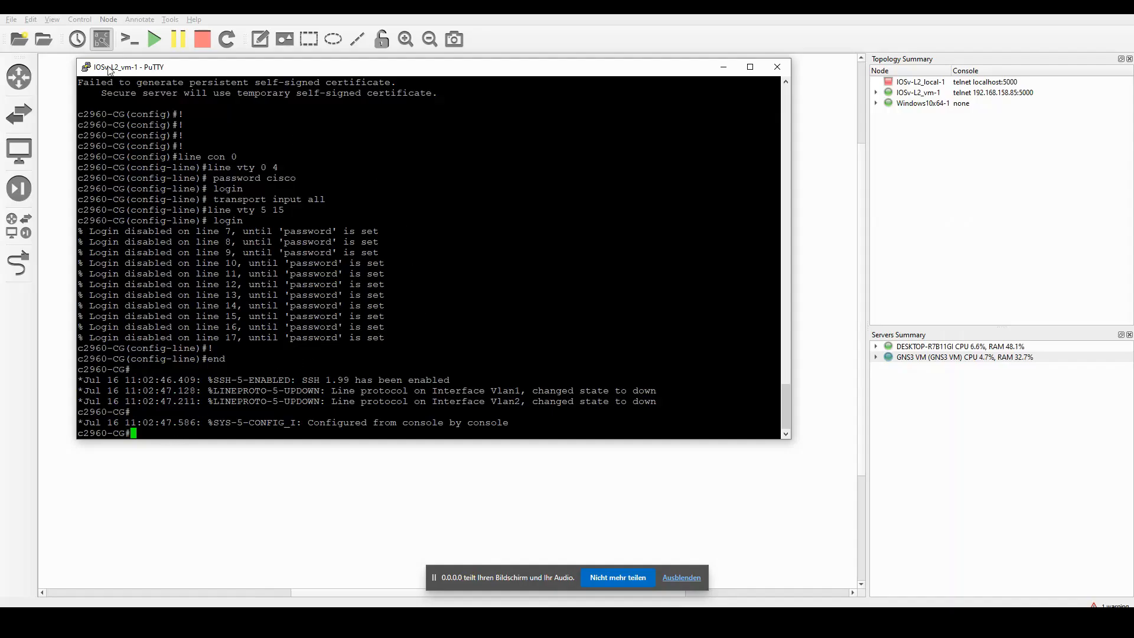
key(Return)
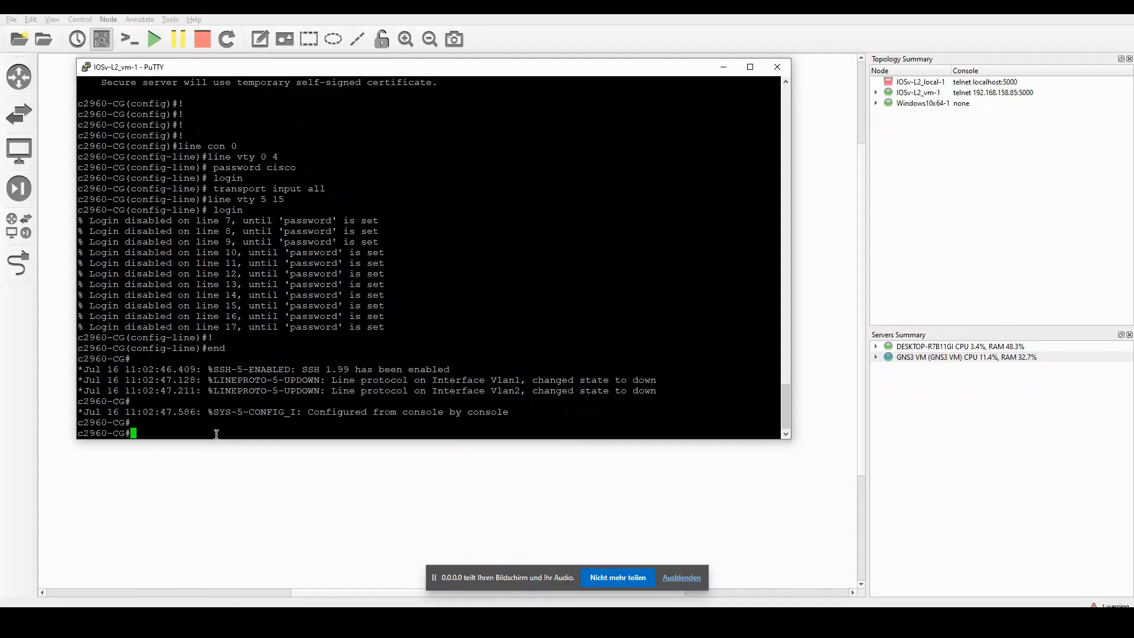
text(sh ip int brief)
key(Return)
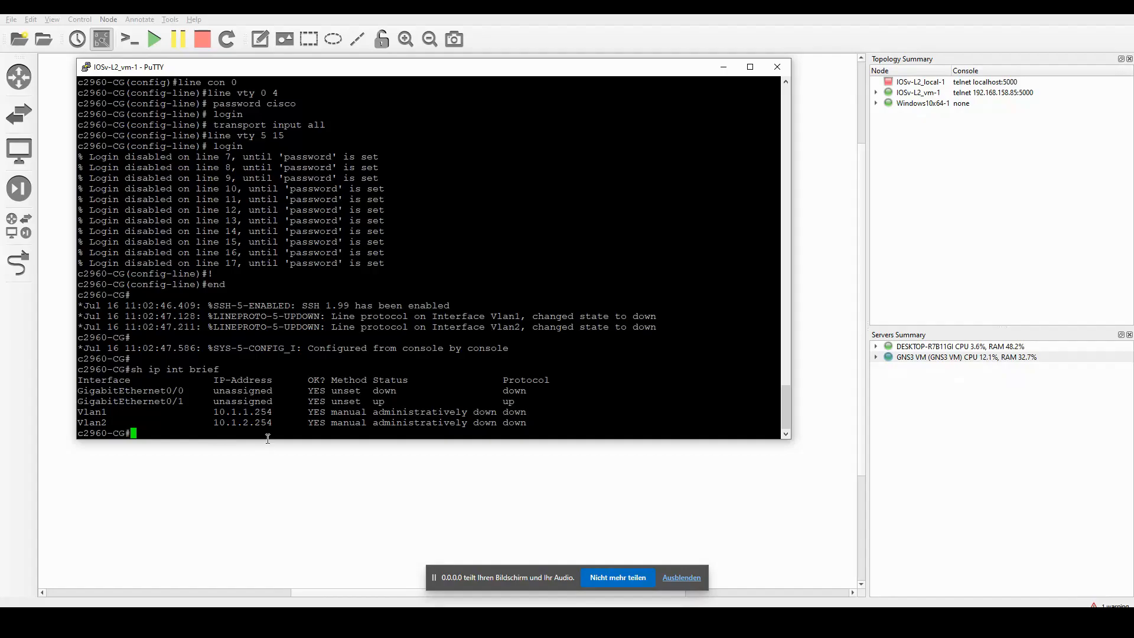
drag(527, 424, 77, 412)
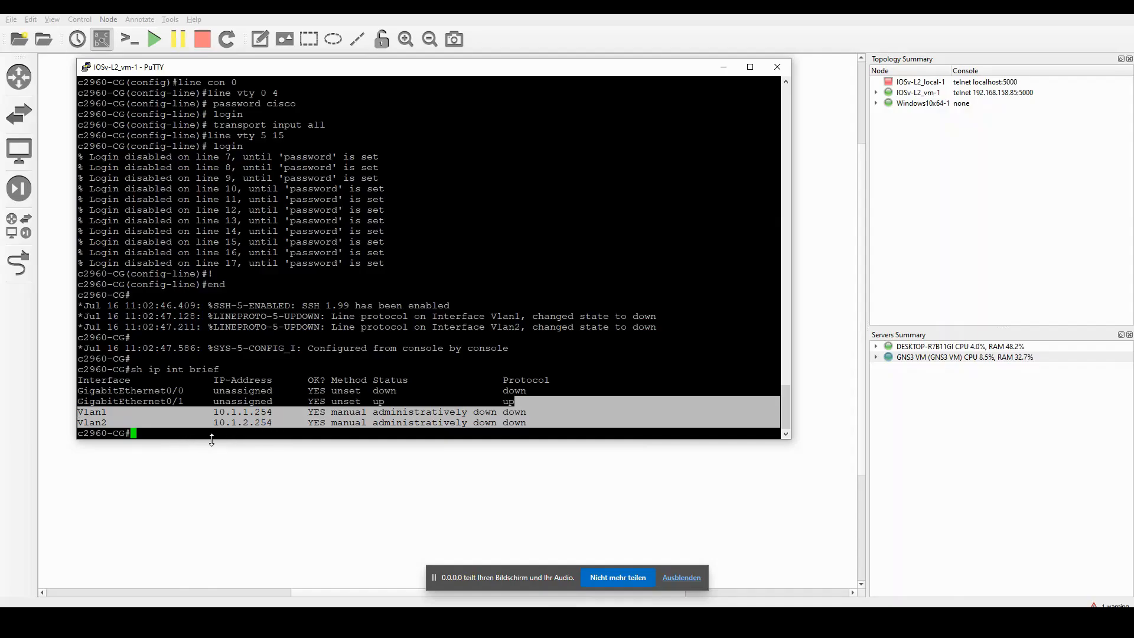
click(173, 434)
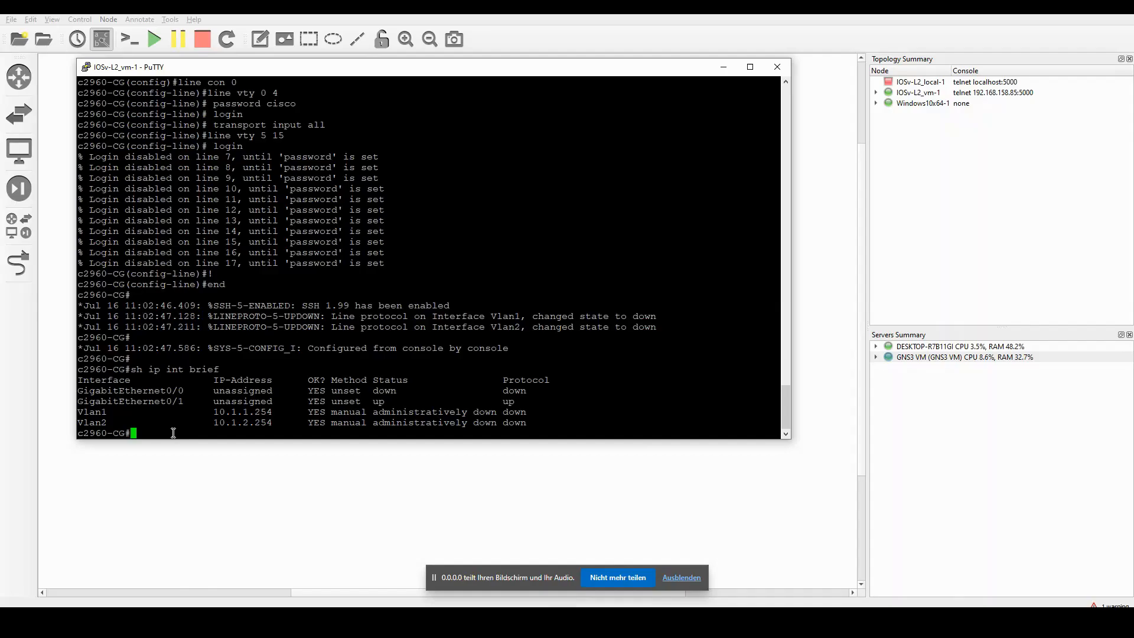
- Run "sh int status" on the switch and examine the Gi0/1 port's status and VLAN assignment
text(sh int status)
key(Return)
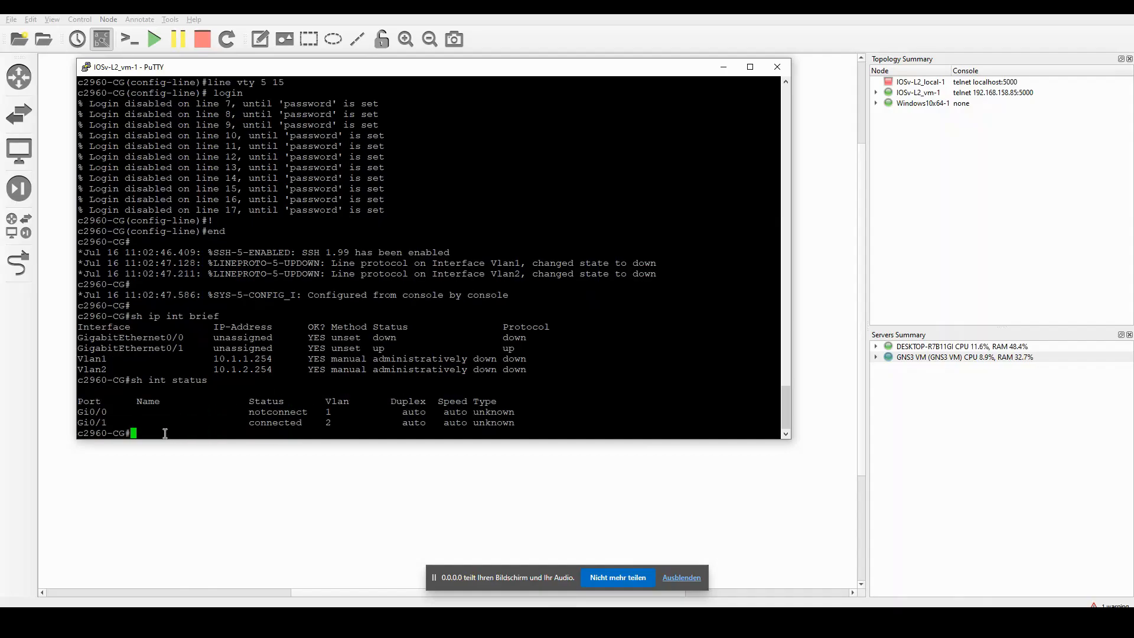
drag(523, 423, 83, 424)
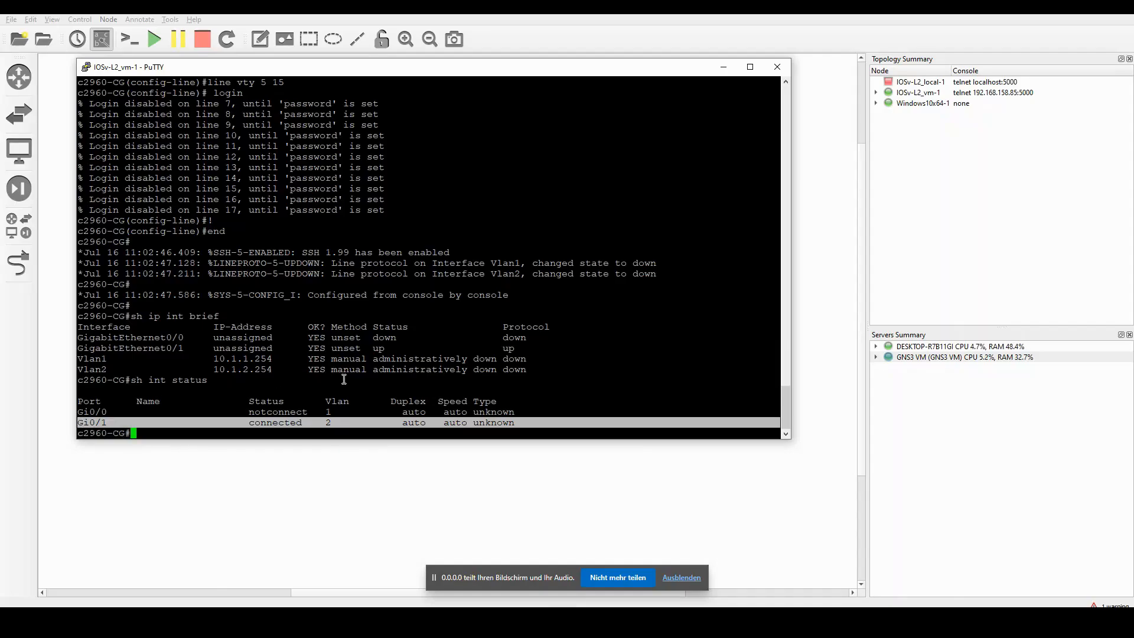
double_click(325, 423)
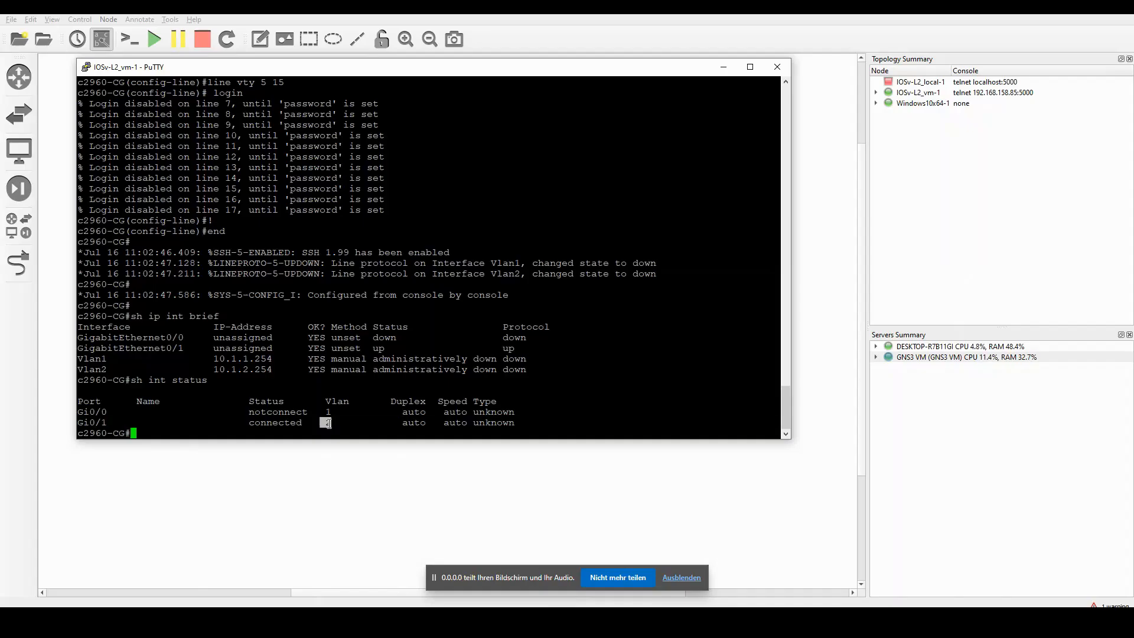
- Enter configuration mode on the switch, bring up interface vlan2 with "no shut", and leave configuration mode with "end"
click(232, 433)
drag(534, 367, 81, 373)
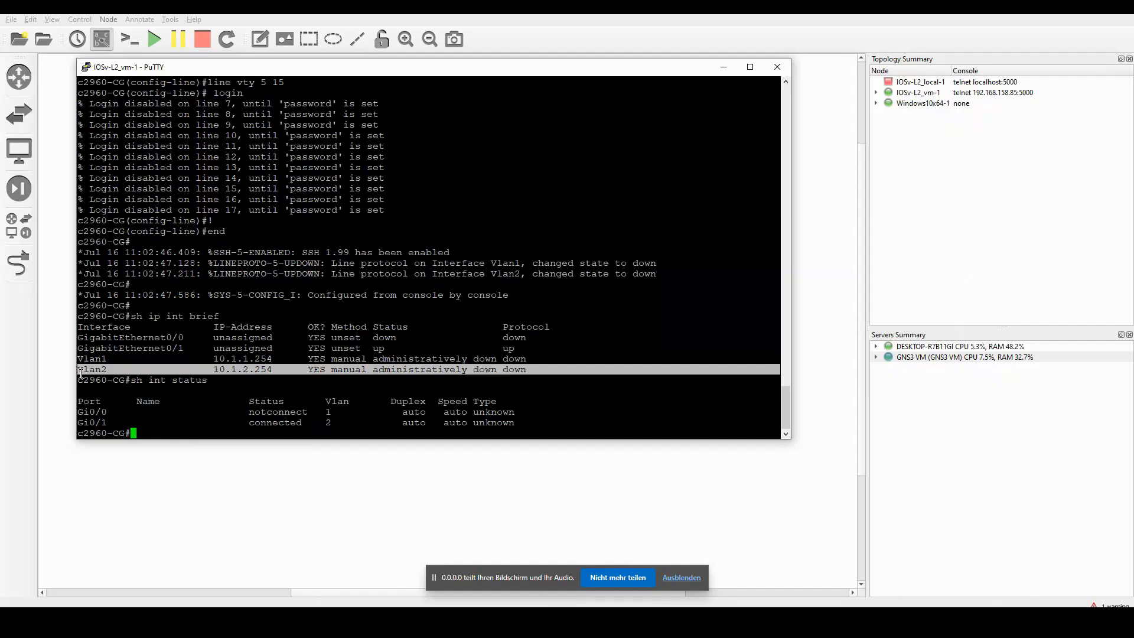
click(156, 434)
text(conf t)
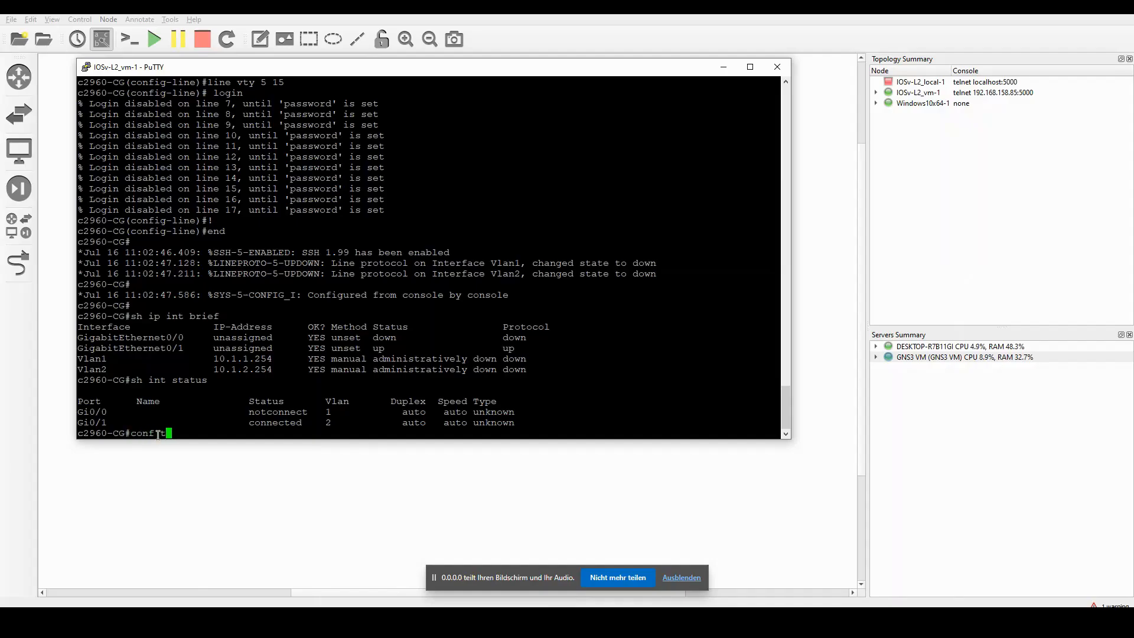
key(Return)
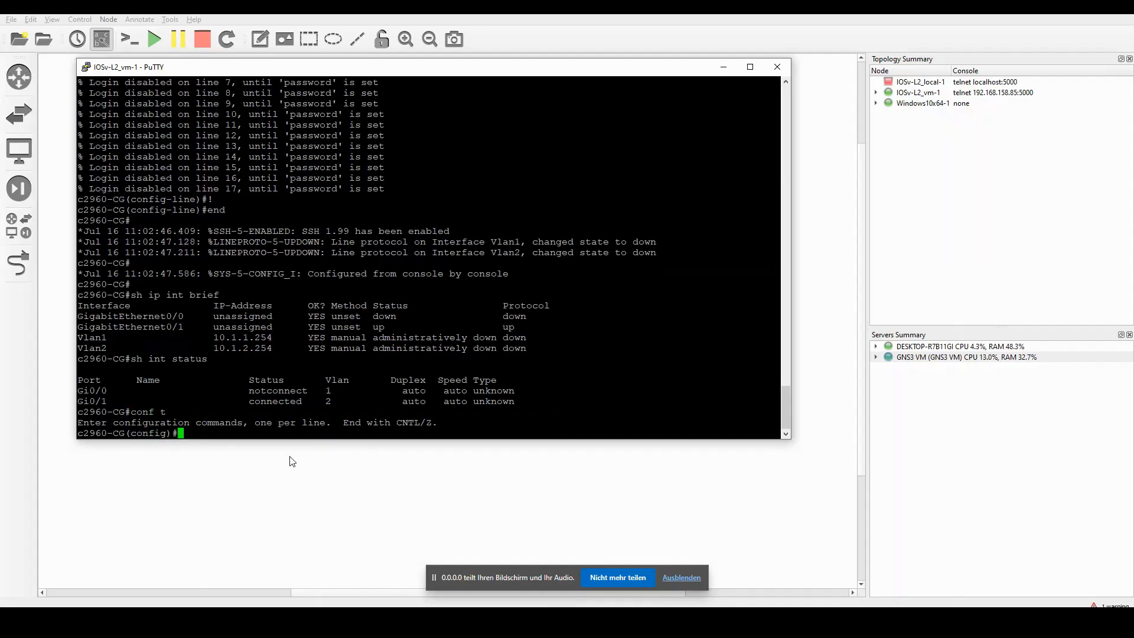
text(int vlan2)
key(Return)
text(no shut)
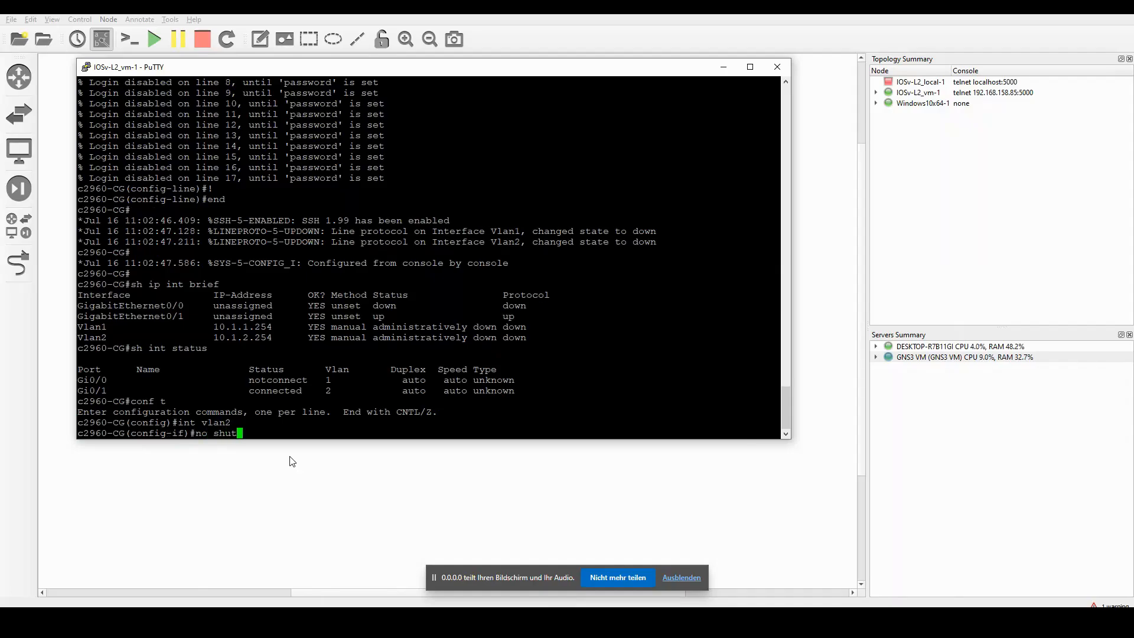
key(Return)
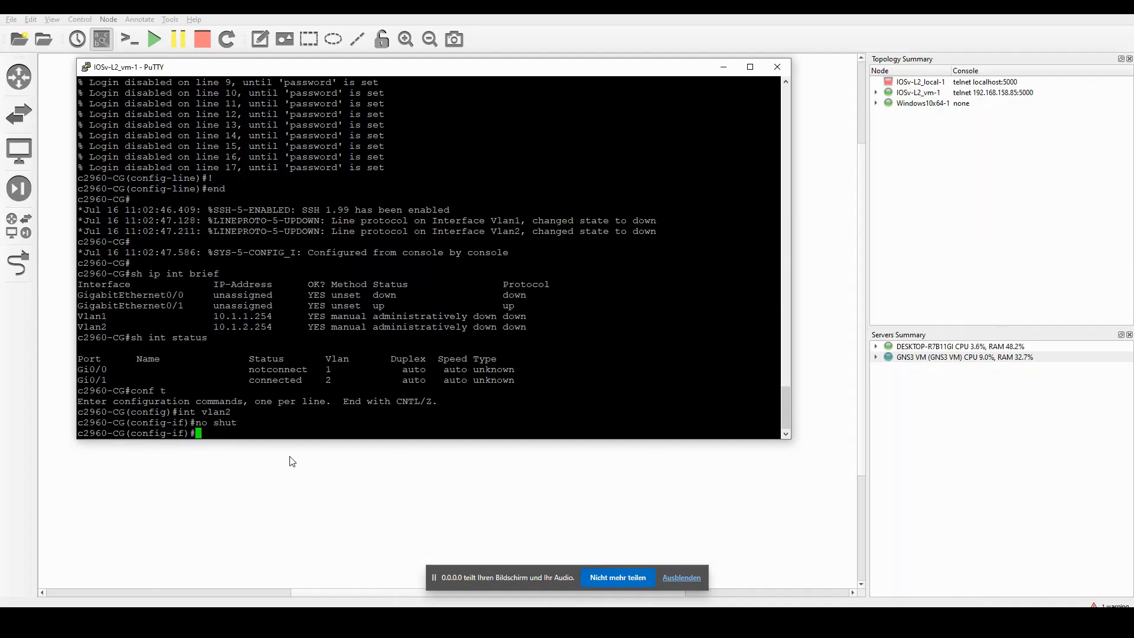
text(end)
key(Return)
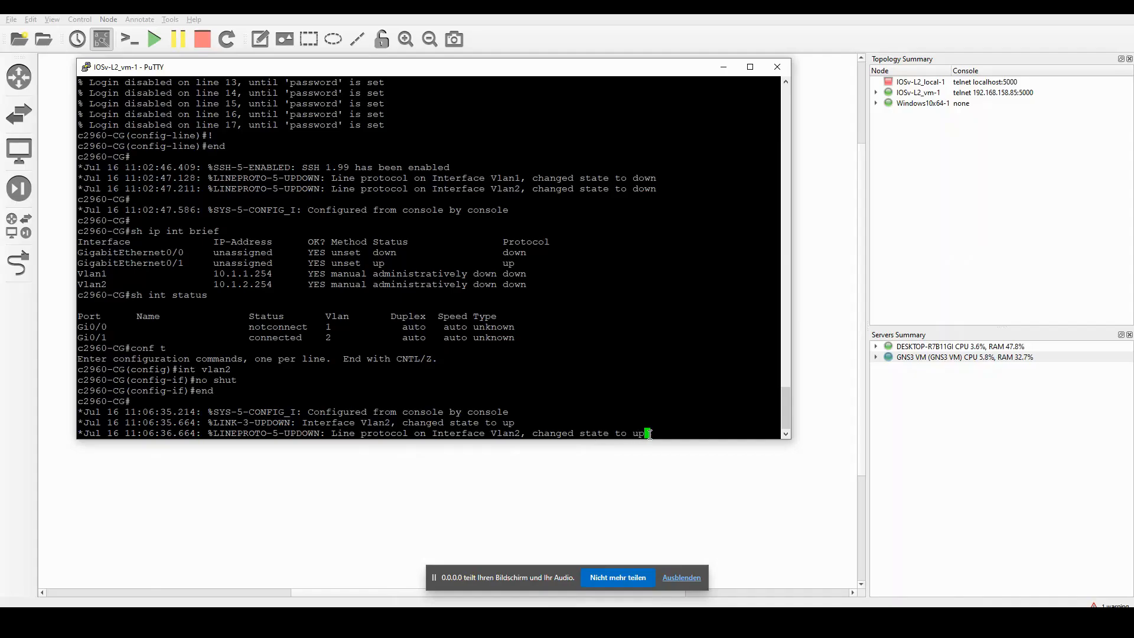
- Examine the Vlan2 line protocol log message, rerun "sh ip int brief" and check the Vlan2 line
drag(653, 436, 496, 429)
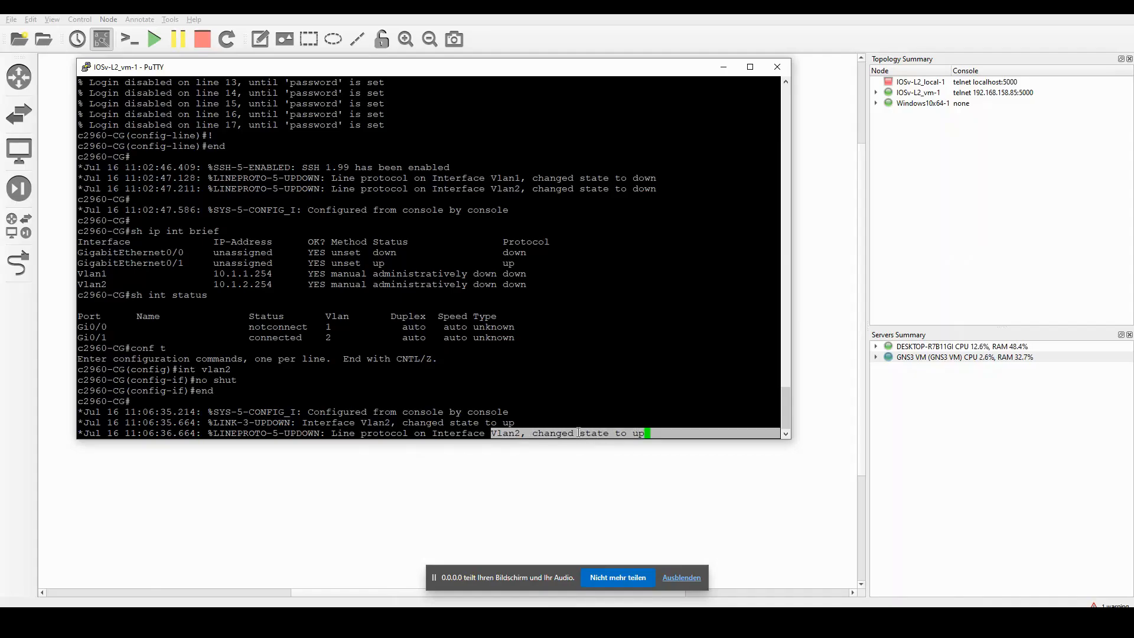
click(661, 432)
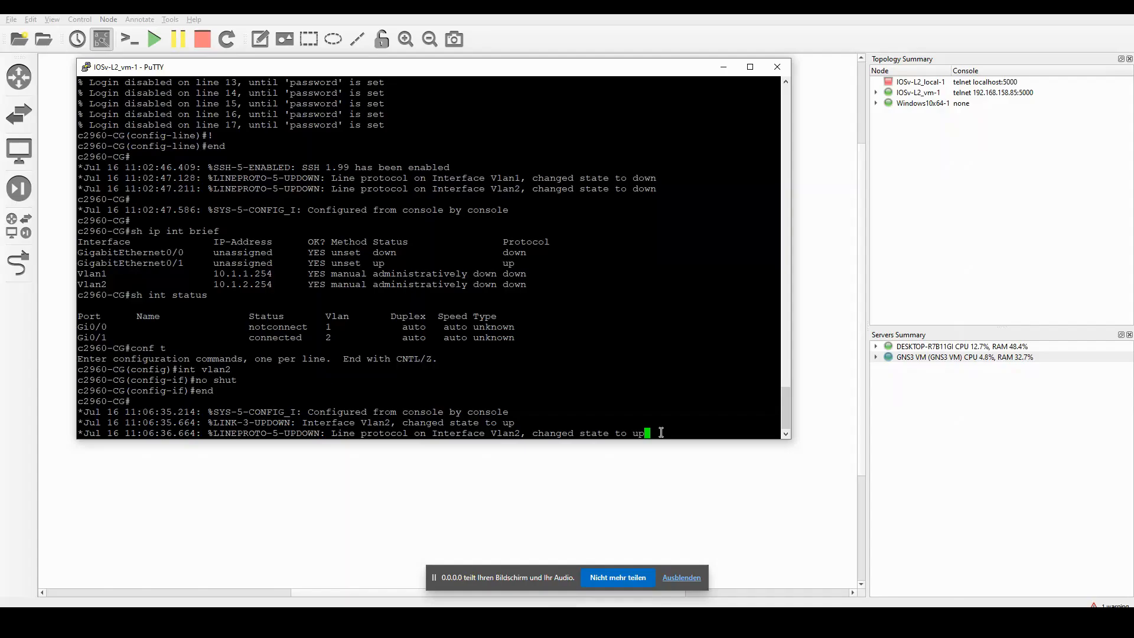
key(Return)
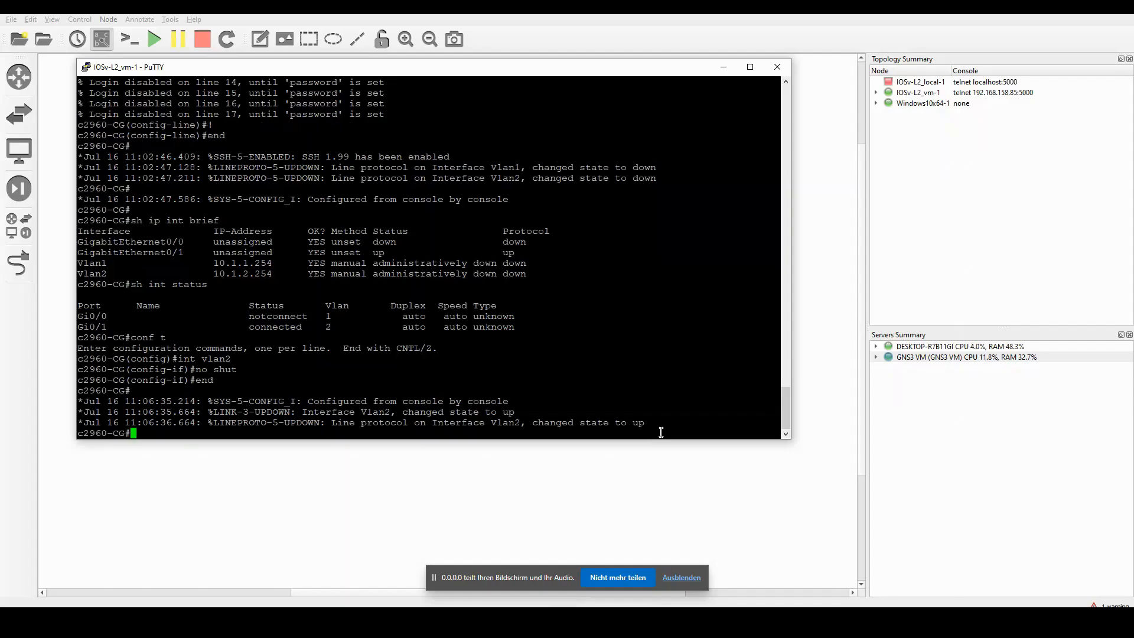
key(Up)
key(Up)
key(Up)
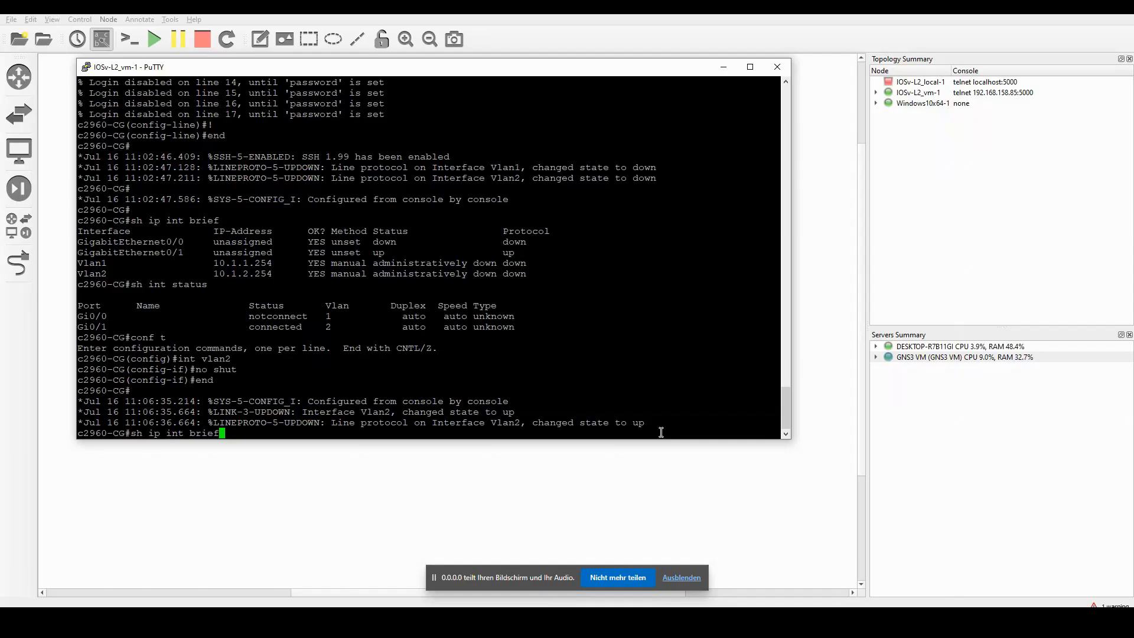
key(Return)
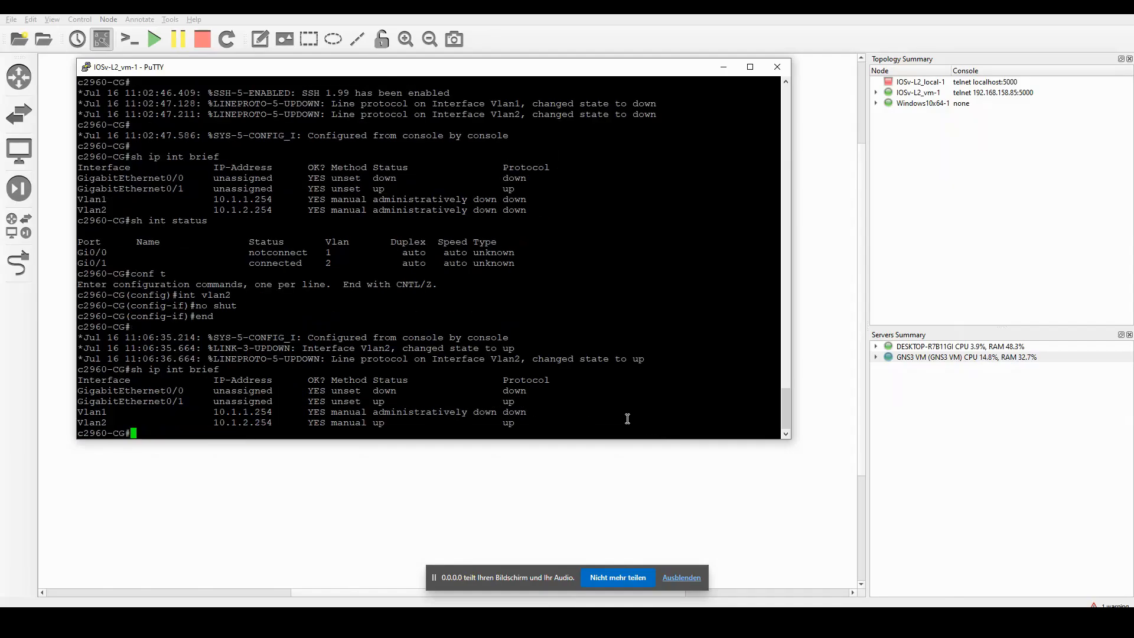
drag(524, 430, 78, 423)
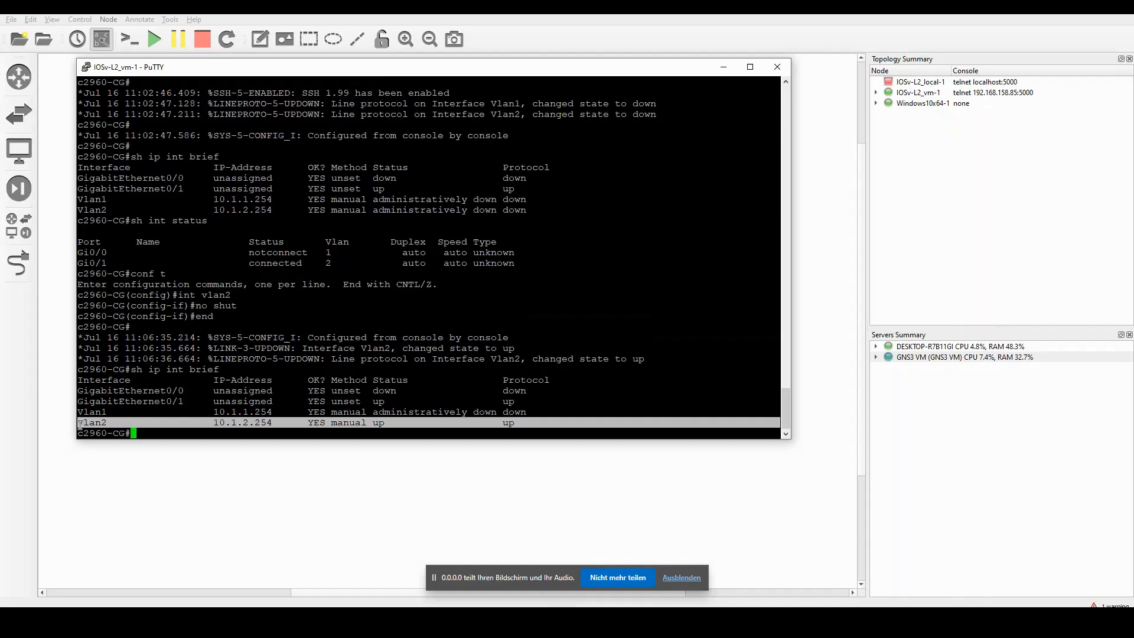
click(233, 432)
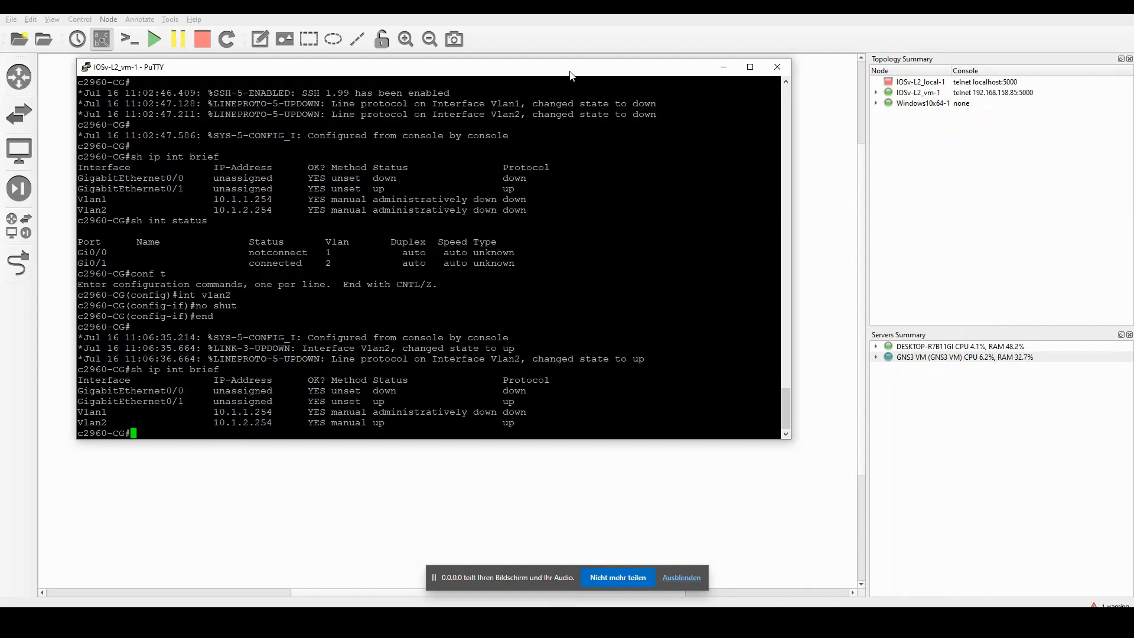
- Switch to the Windows 10 x64 VM in VMware Workstation and run "ipconfig /renew" in its Command Prompt
drag(571, 72, 578, 81)
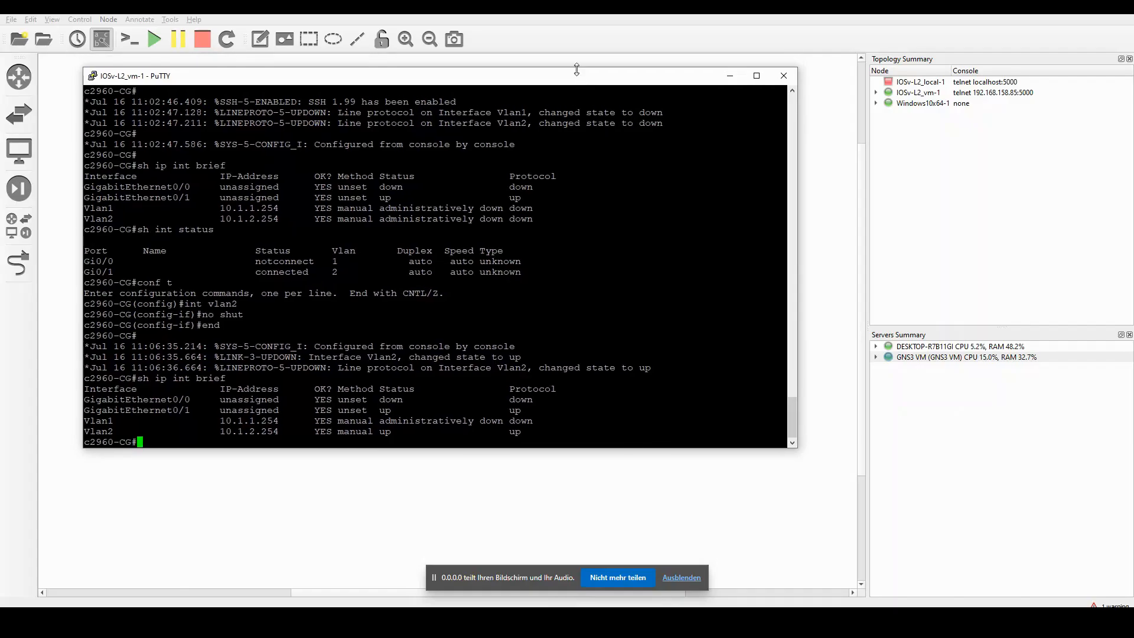
click(580, 41)
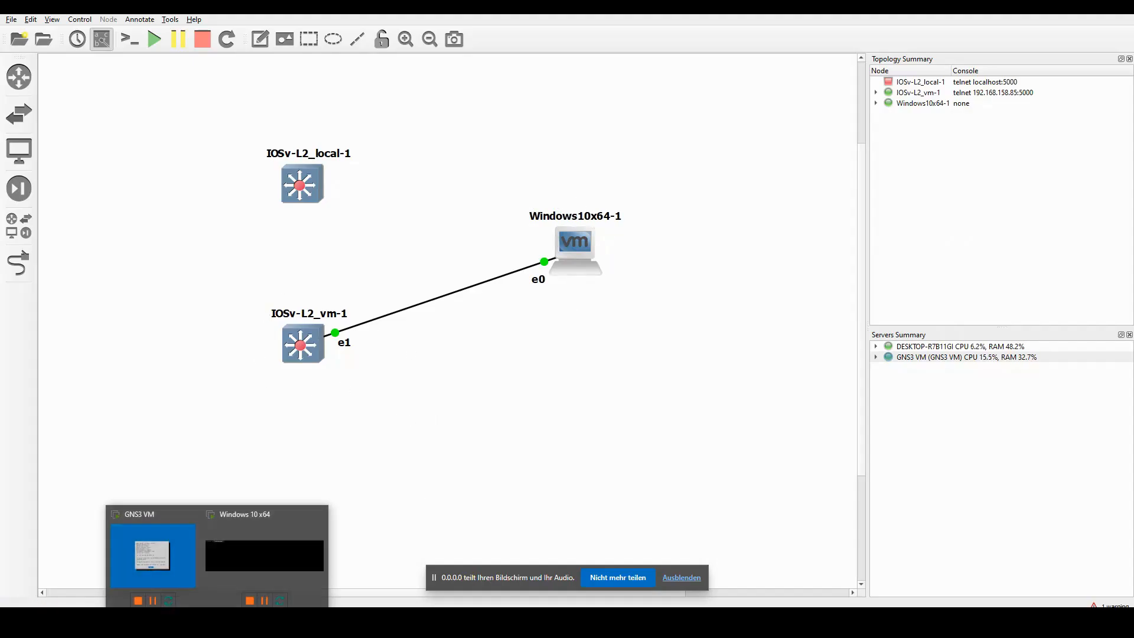
click(262, 563)
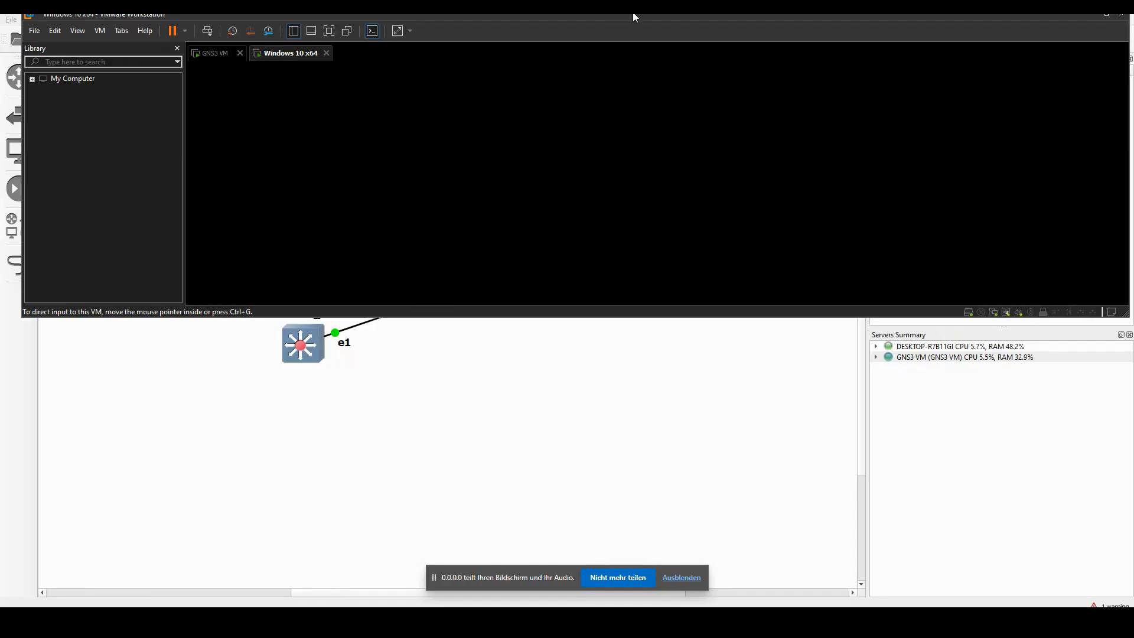
mouse_move(633, 15)
mouse_down()
mouse_move(600, 38)
mouse_move(616, 49)
mouse_move(614, 15)
mouse_up()
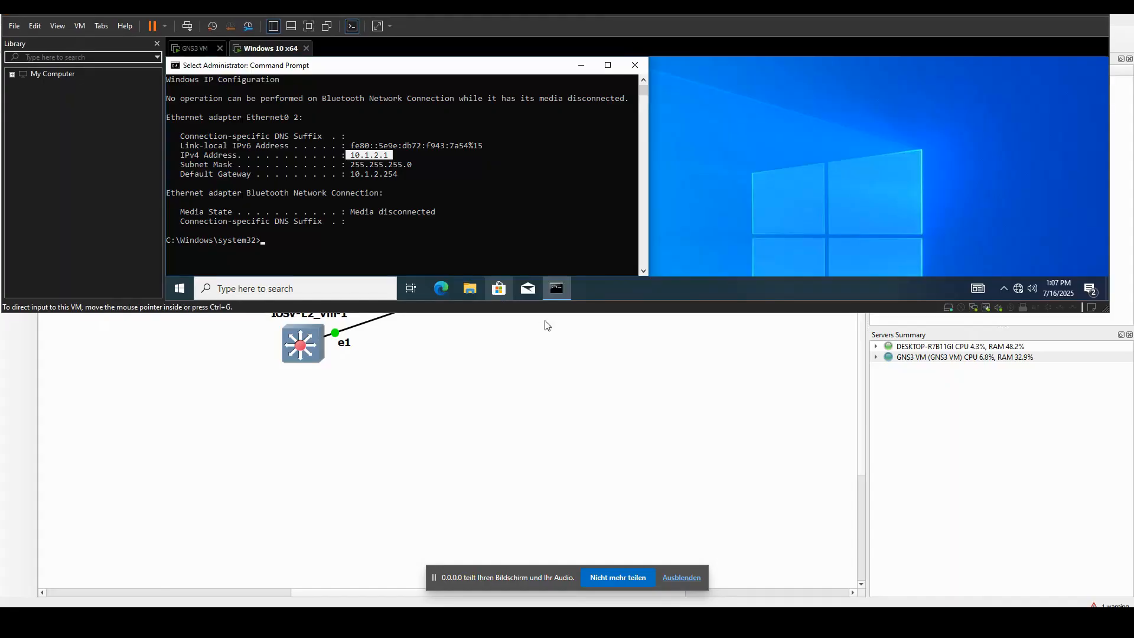
click(341, 249)
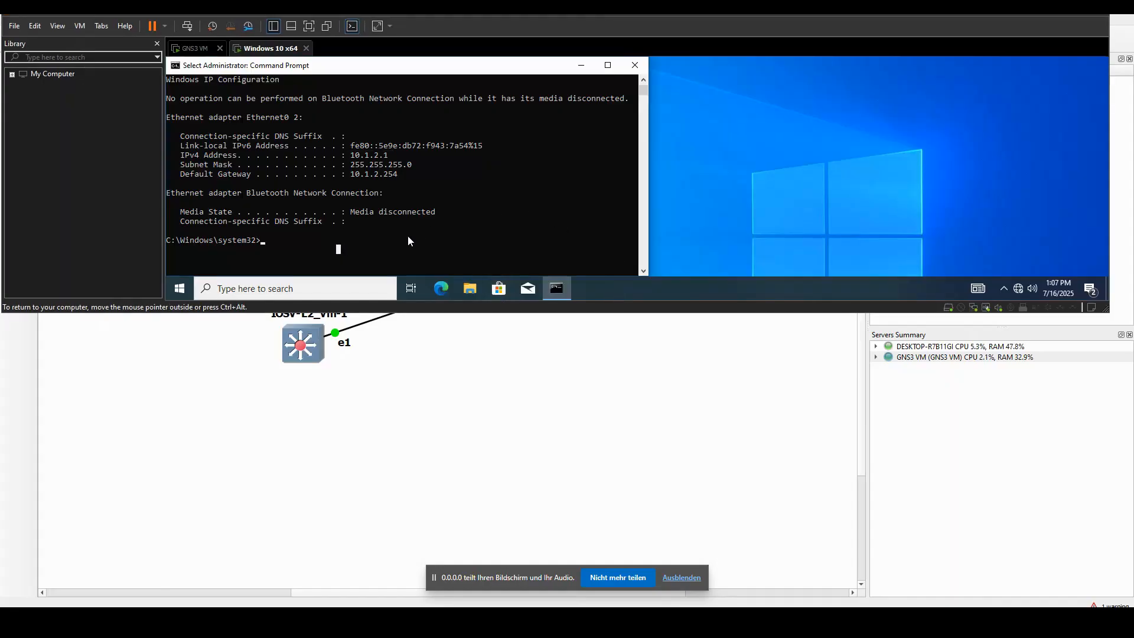
scroll(406, 239, down, 5)
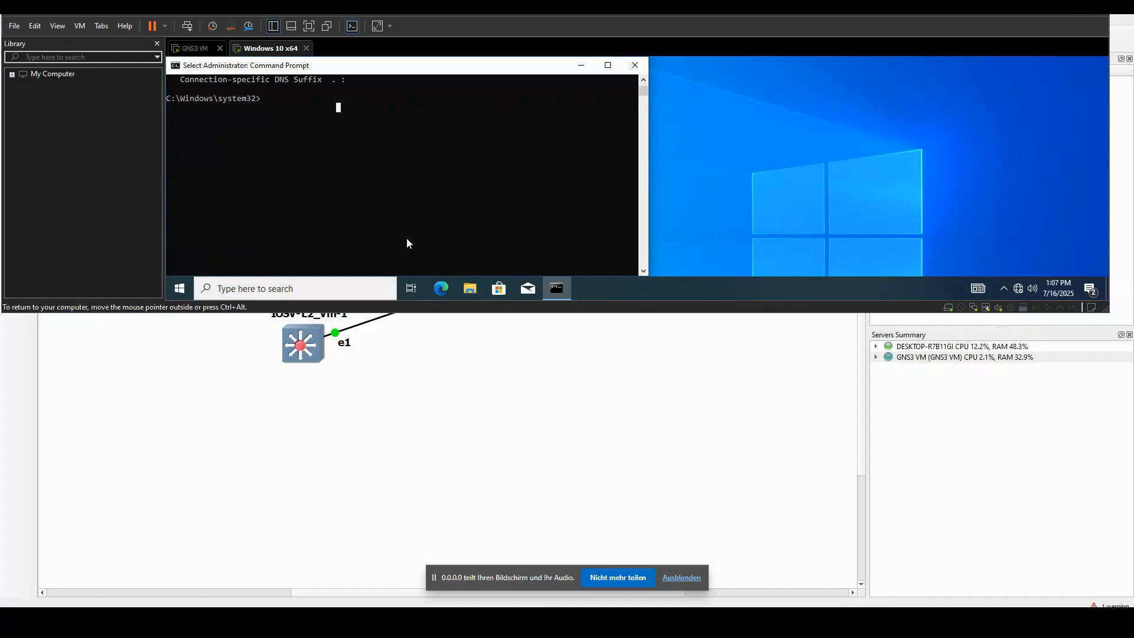
text(ipconfig /renew)
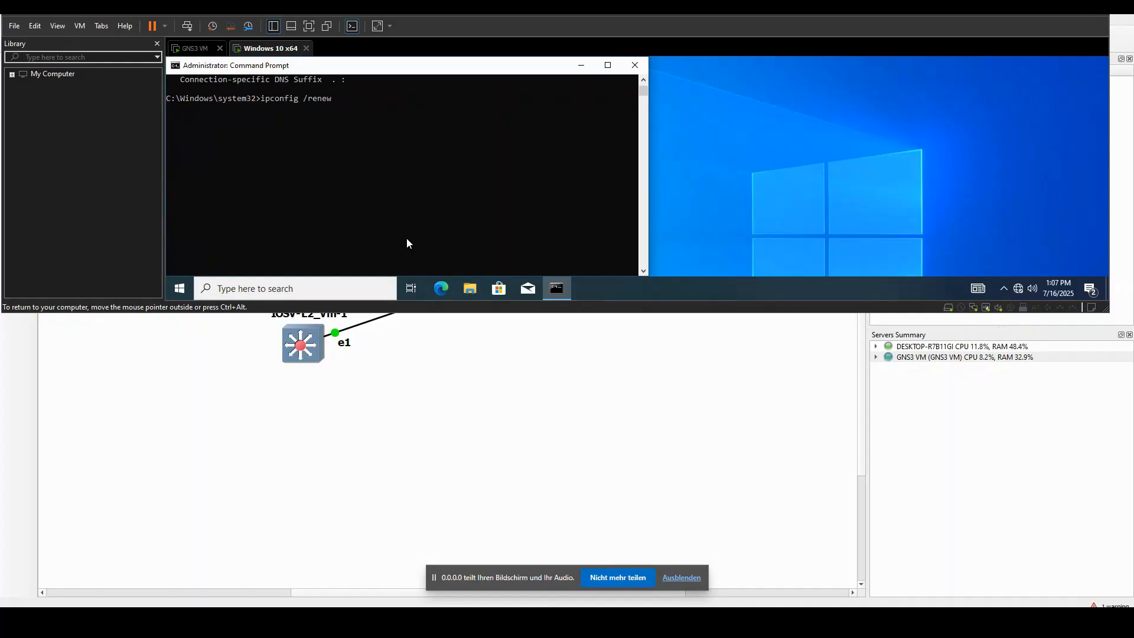
key(Return)
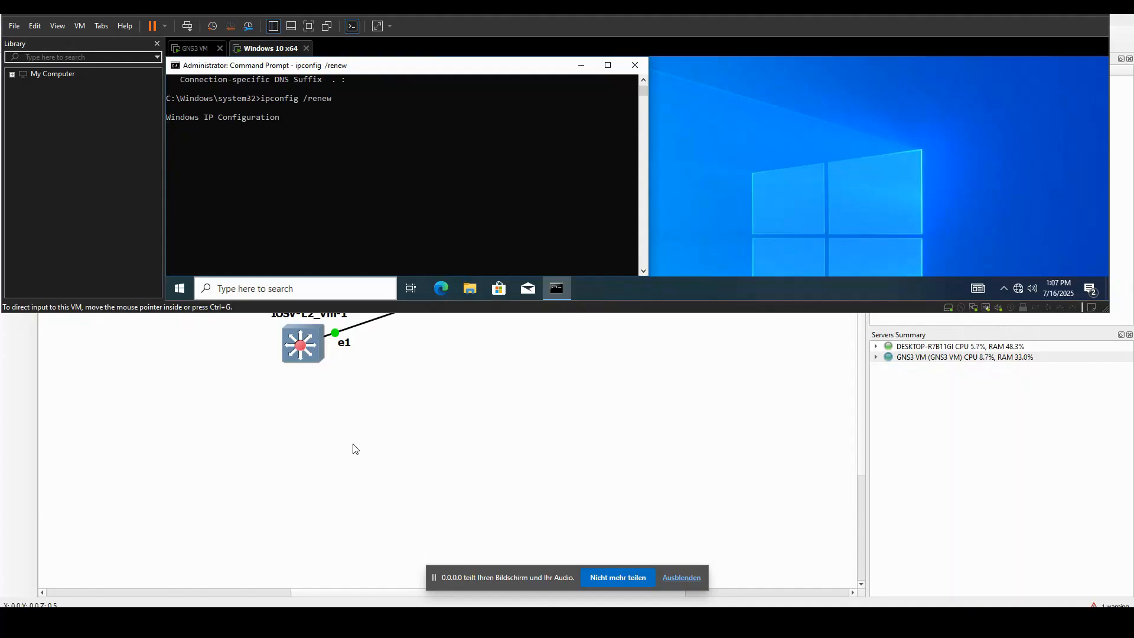
- Run "sh ip dhcp binding" in the IOSv-L2_vm-1 console, examine the bindings table, and check the renewal output in the Windows VM
click(353, 620)
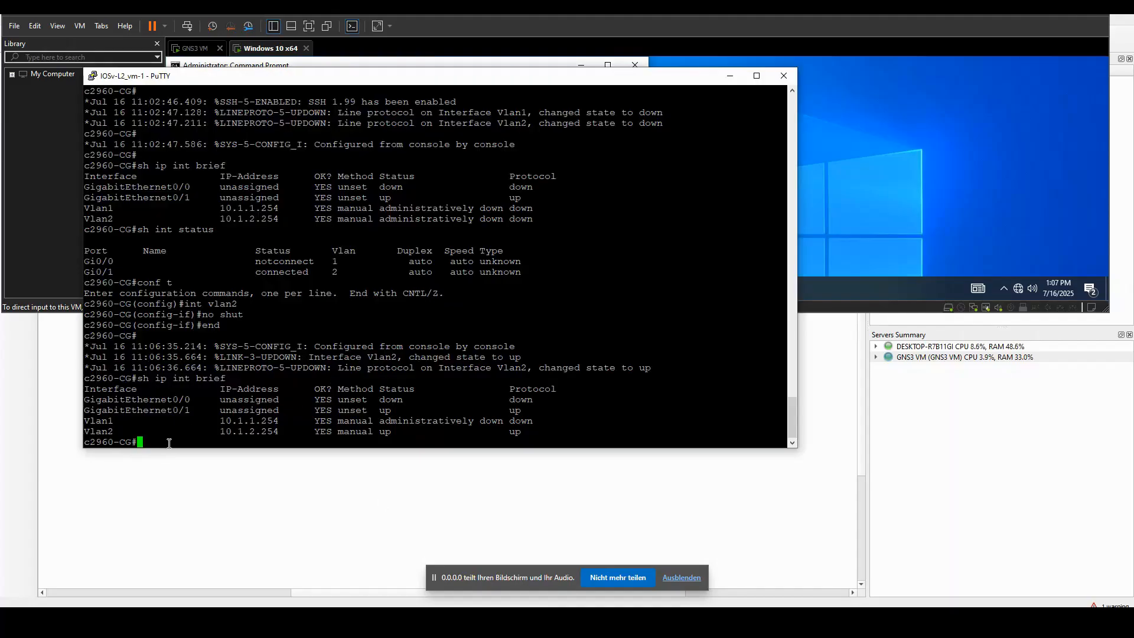
text(sh ip dhcp binding)
key(Return)
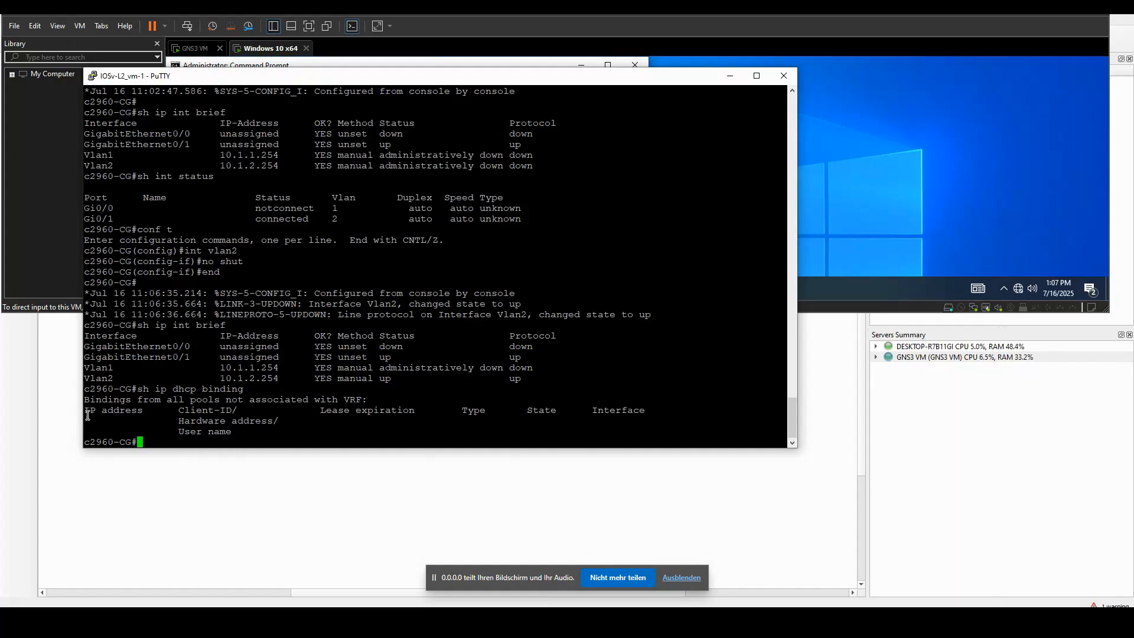
drag(86, 412, 641, 441)
click(189, 443)
click(730, 76)
click(314, 182)
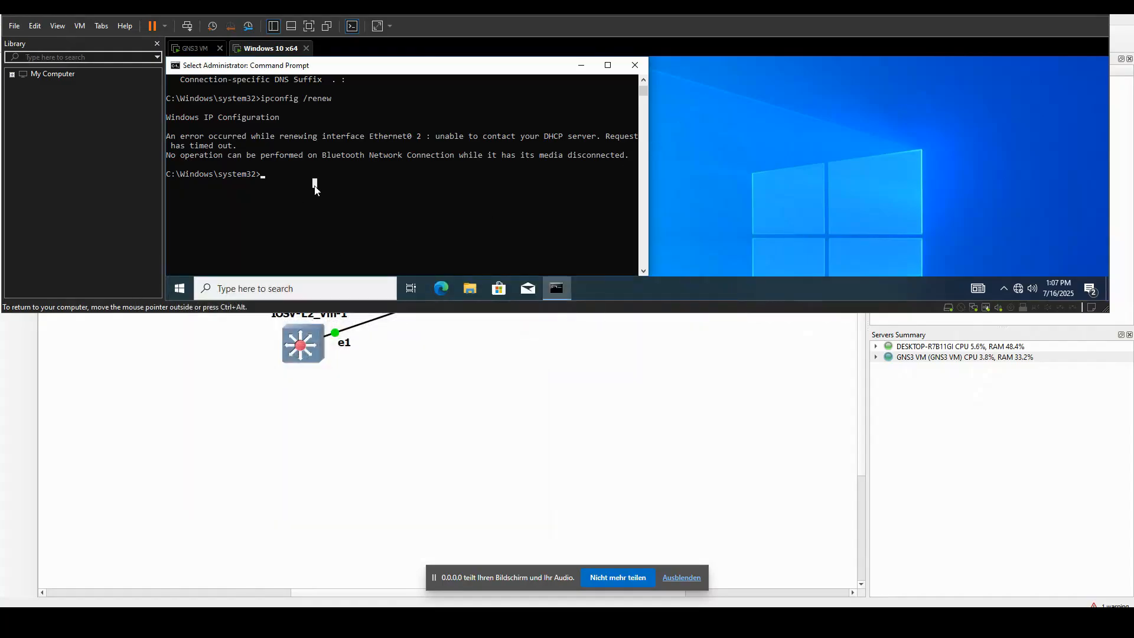
- Start an Ethernet packet capture on the IOSv-L2_vm-1 to Windows10x64-1 link in GNS3 and filter the Wireshark capture by "dhcp"
click(512, 401)
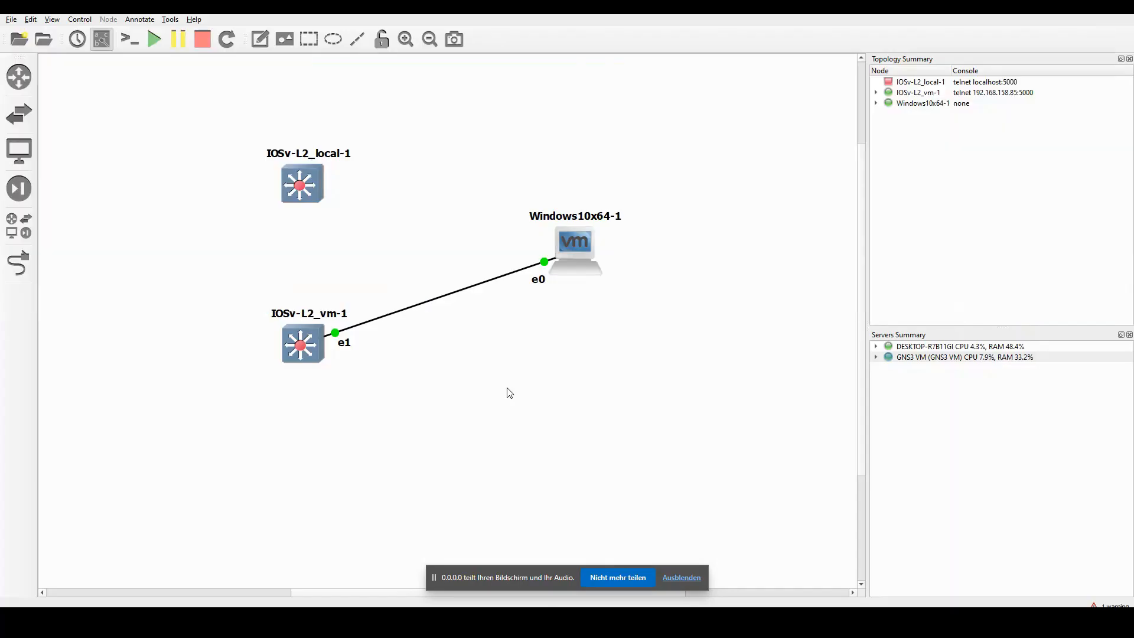
right_click(454, 297)
click(455, 299)
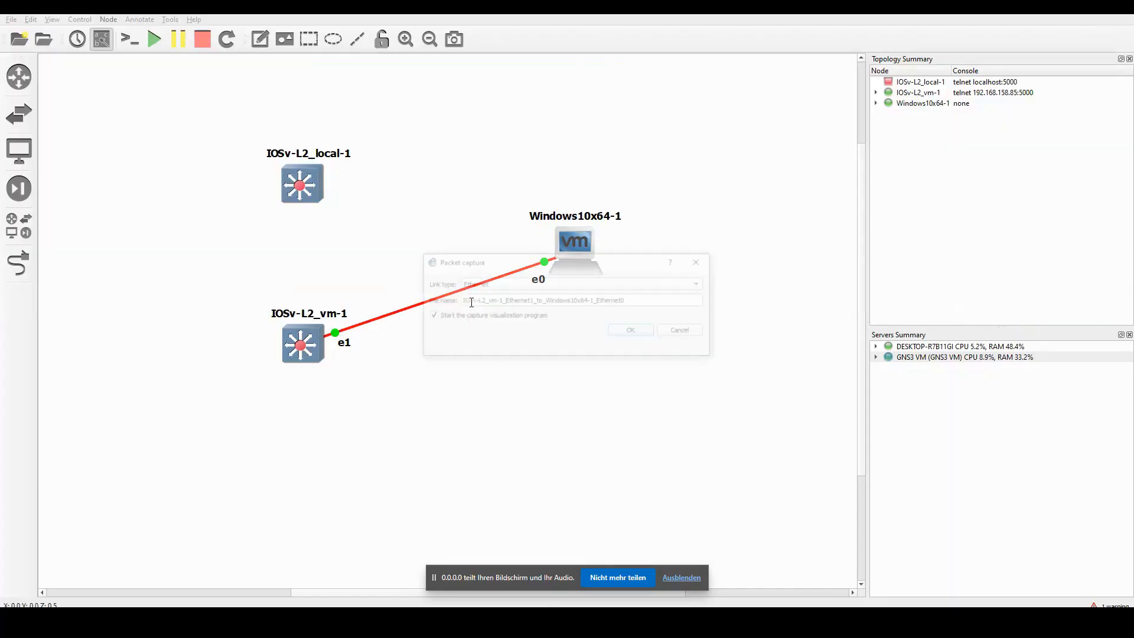
click(626, 334)
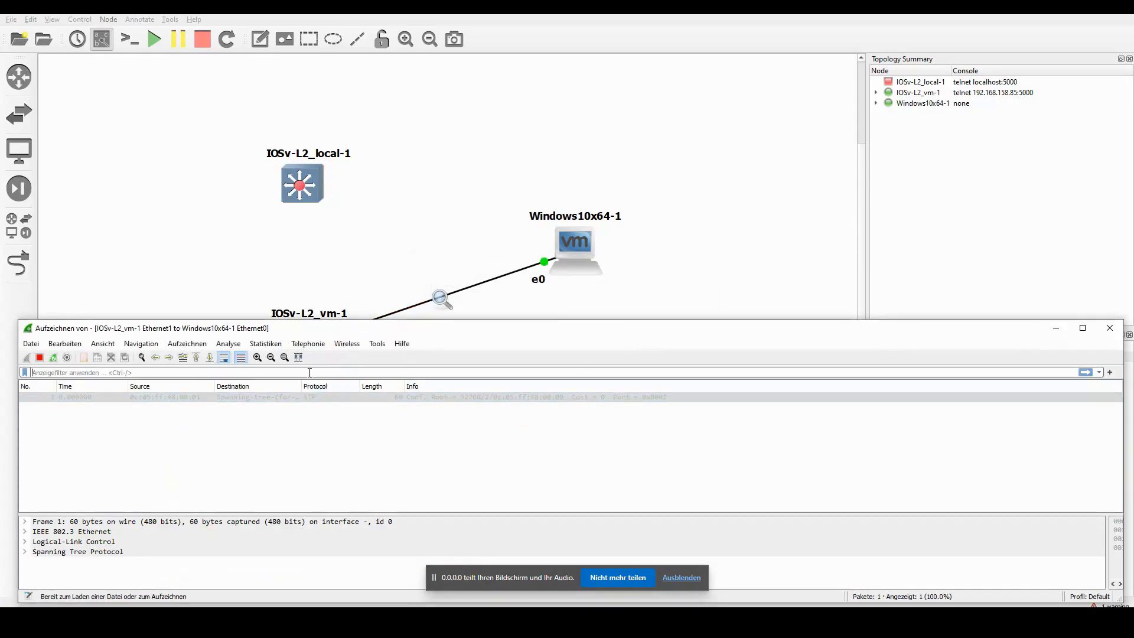
text(dhcp)
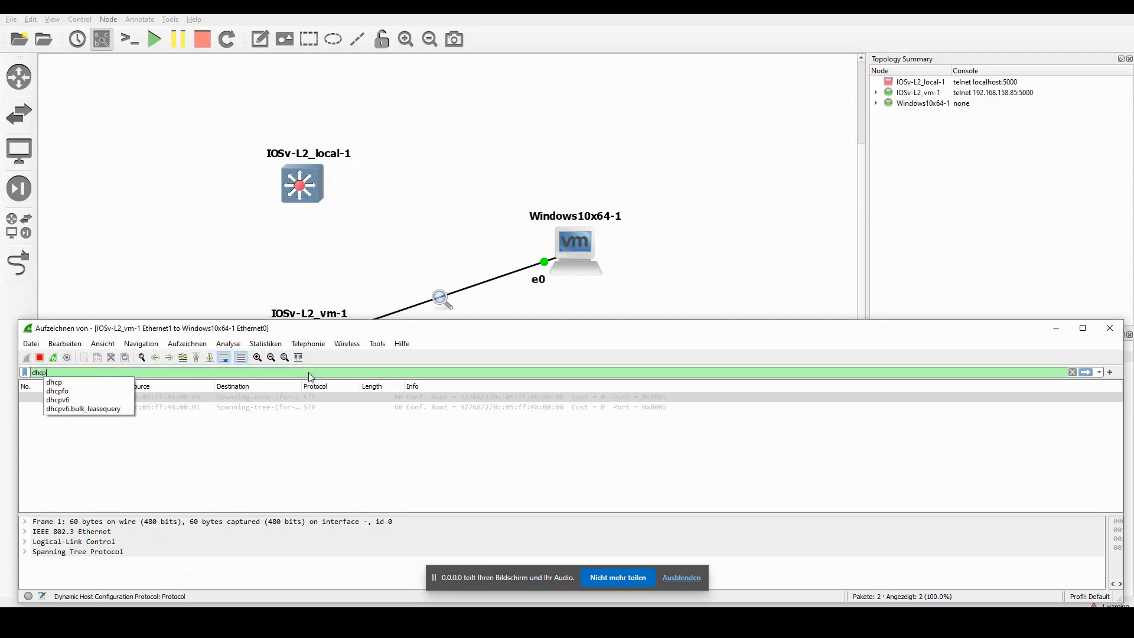
key(Return)
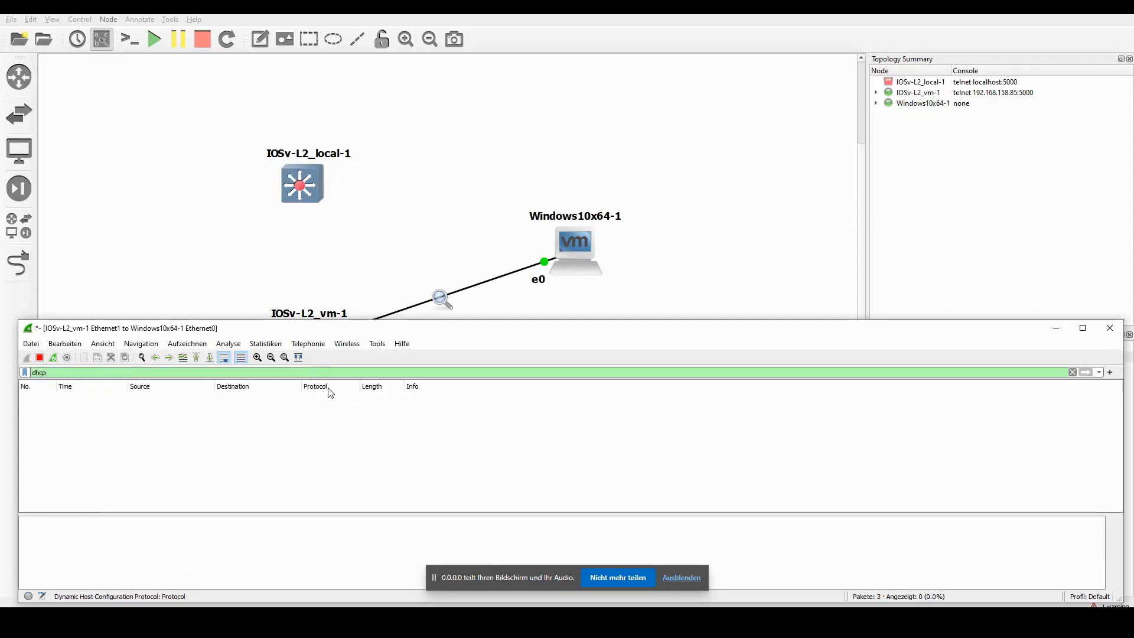
- Run "ipconfig /renew" again in the Windows 10 x64 VM and examine its output alongside the captured DHCP packets
click(217, 619)
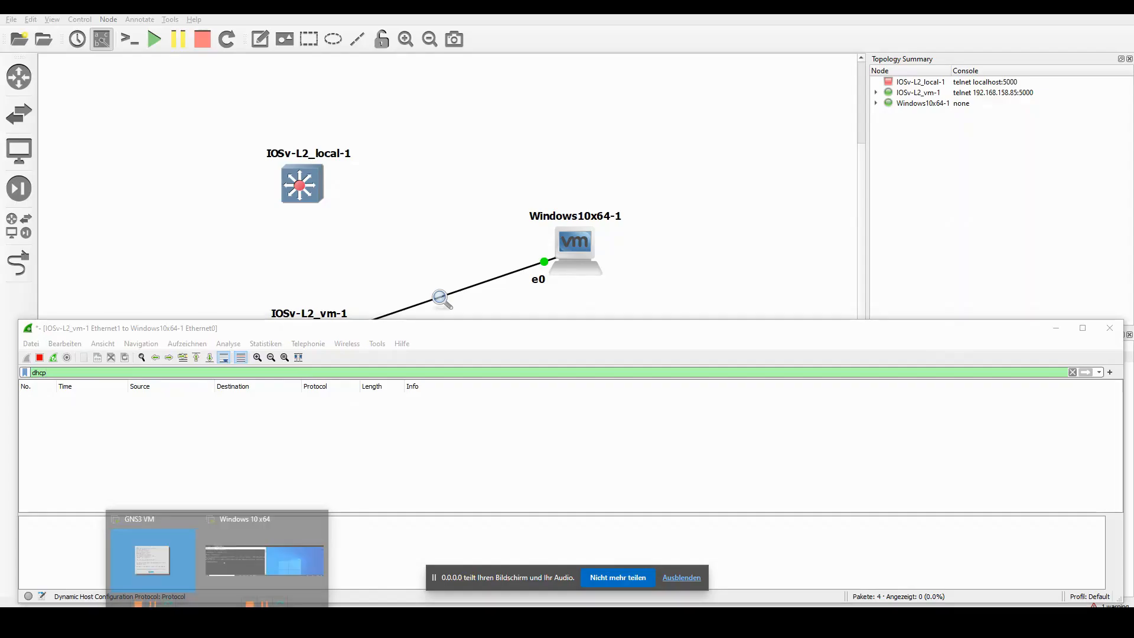
click(263, 562)
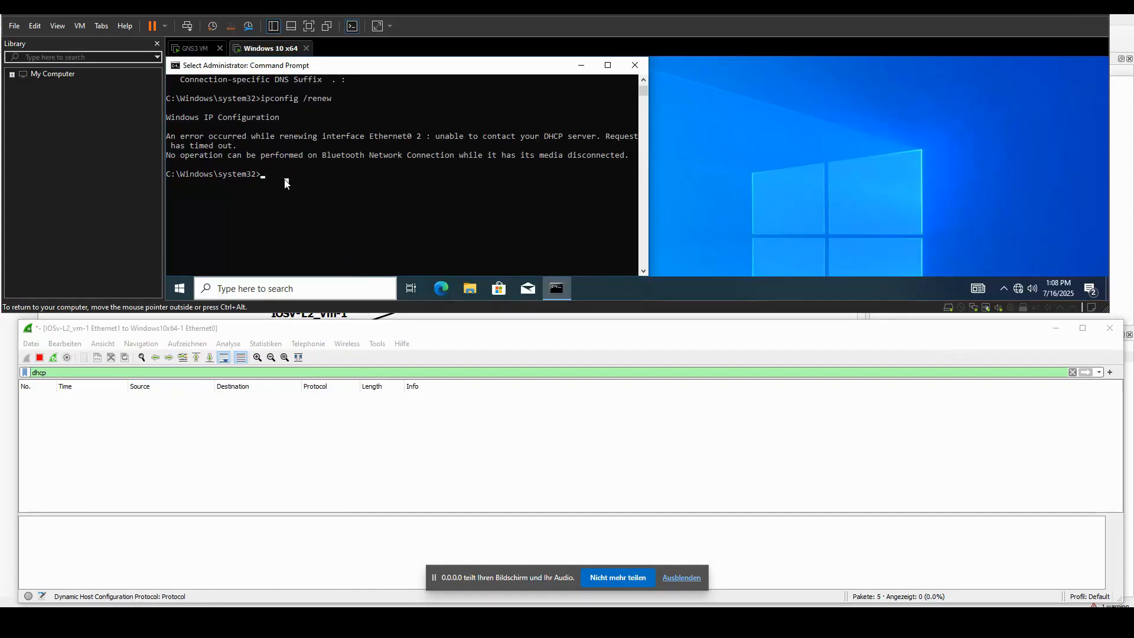
key(Up)
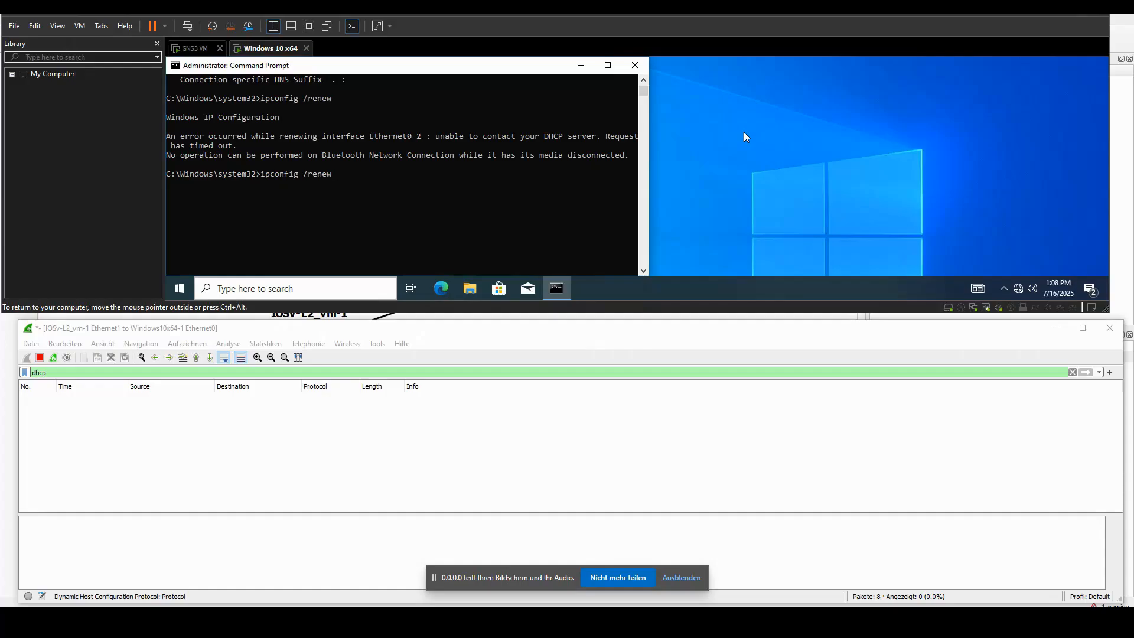
key(Return)
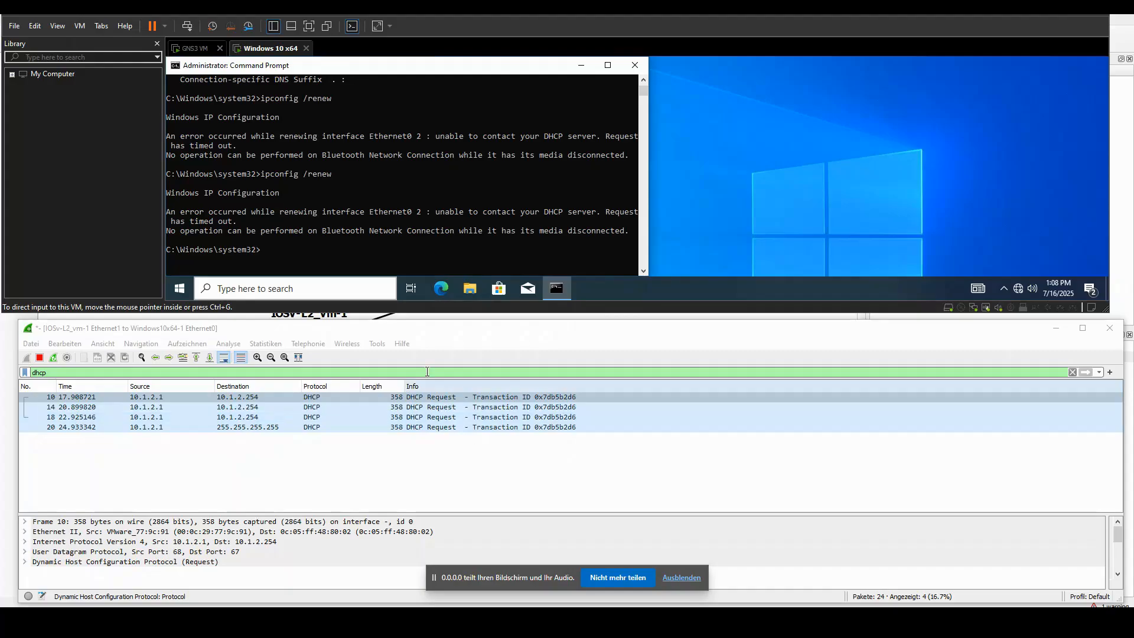
click(278, 251)
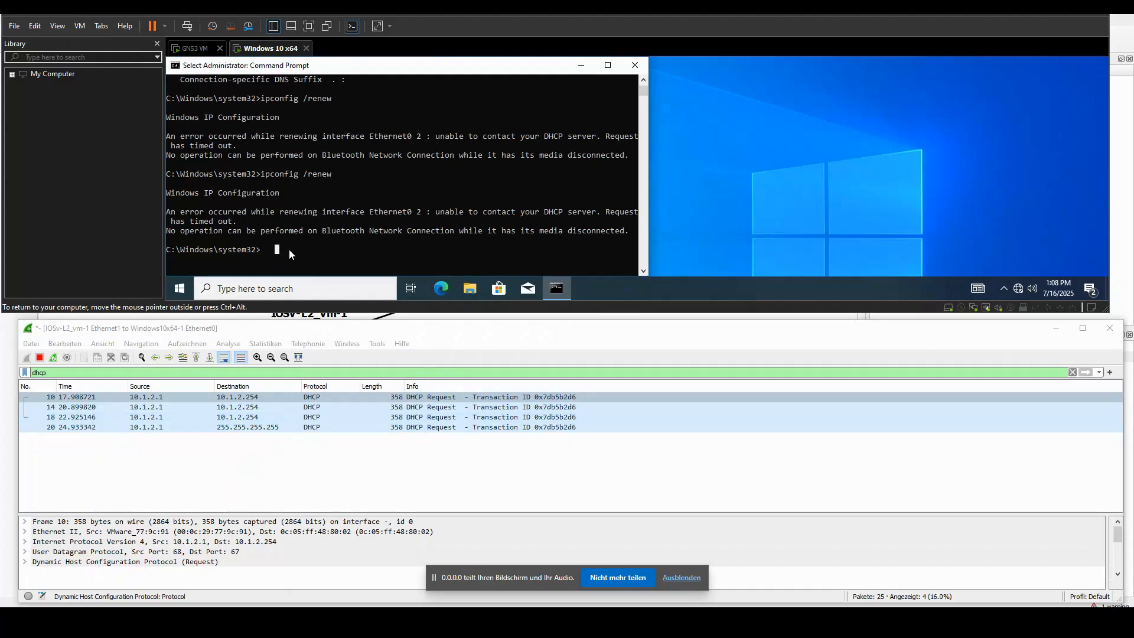
drag(627, 233, 167, 213)
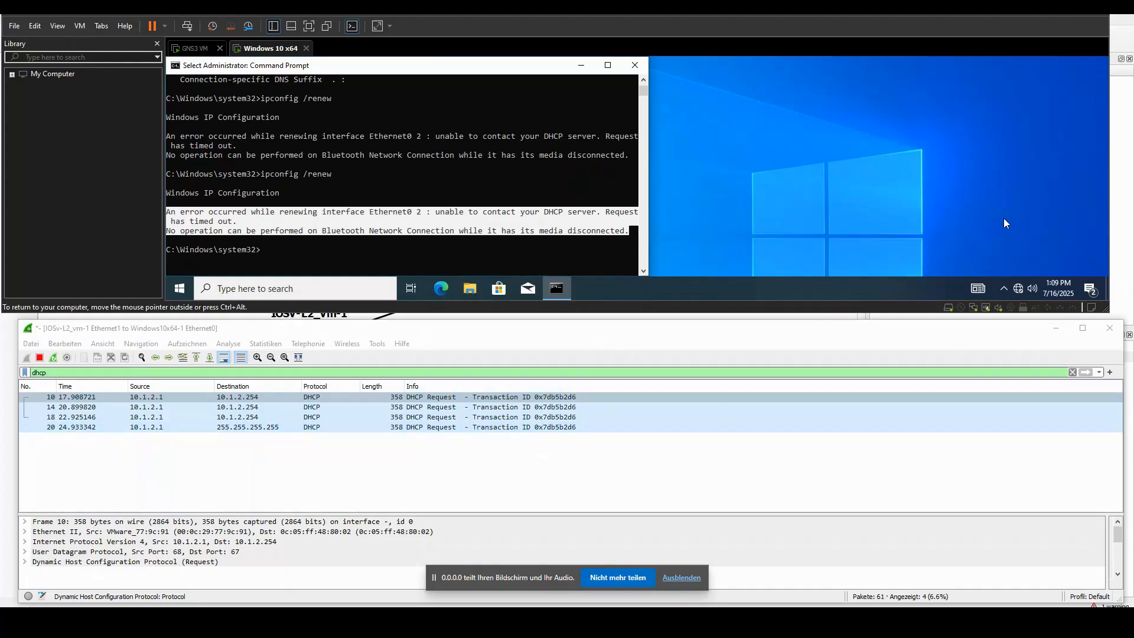
- Link Ethernet2 of the IOSv-L2_local-1 switch to Ethernet0 of the Windows10x64-1 node in the GNS3 topology
click(1120, 192)
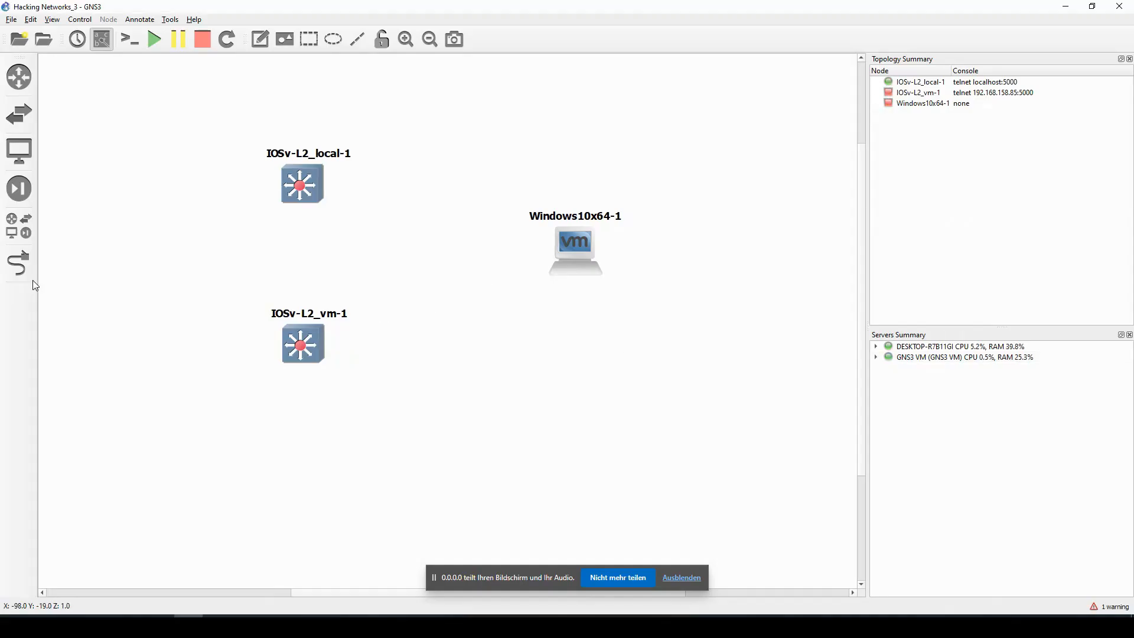
click(28, 272)
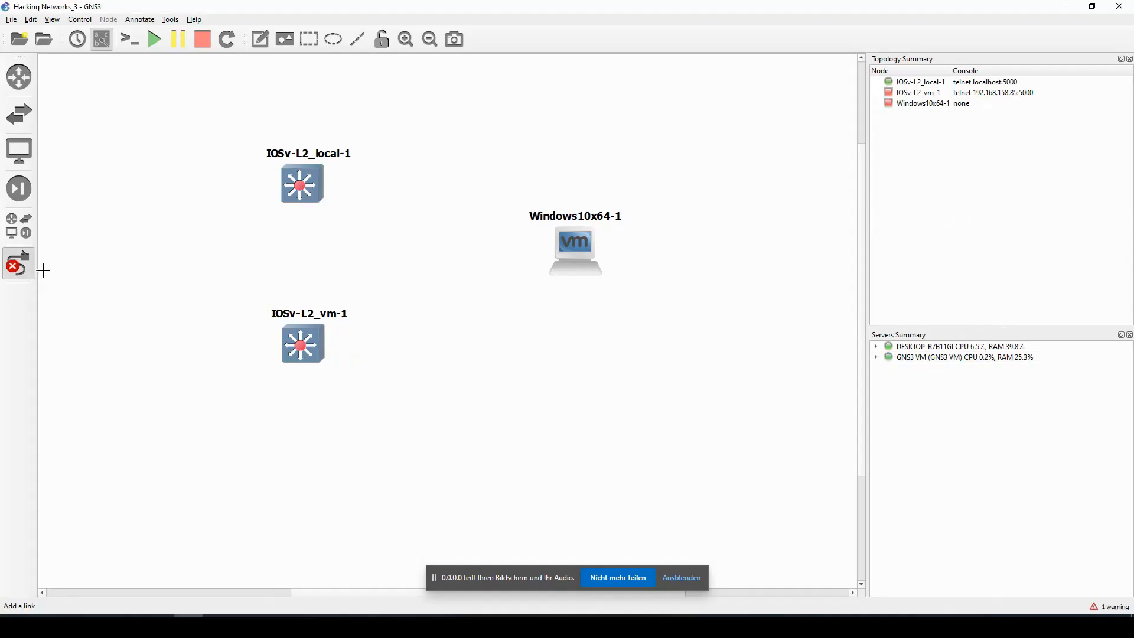
click(305, 185)
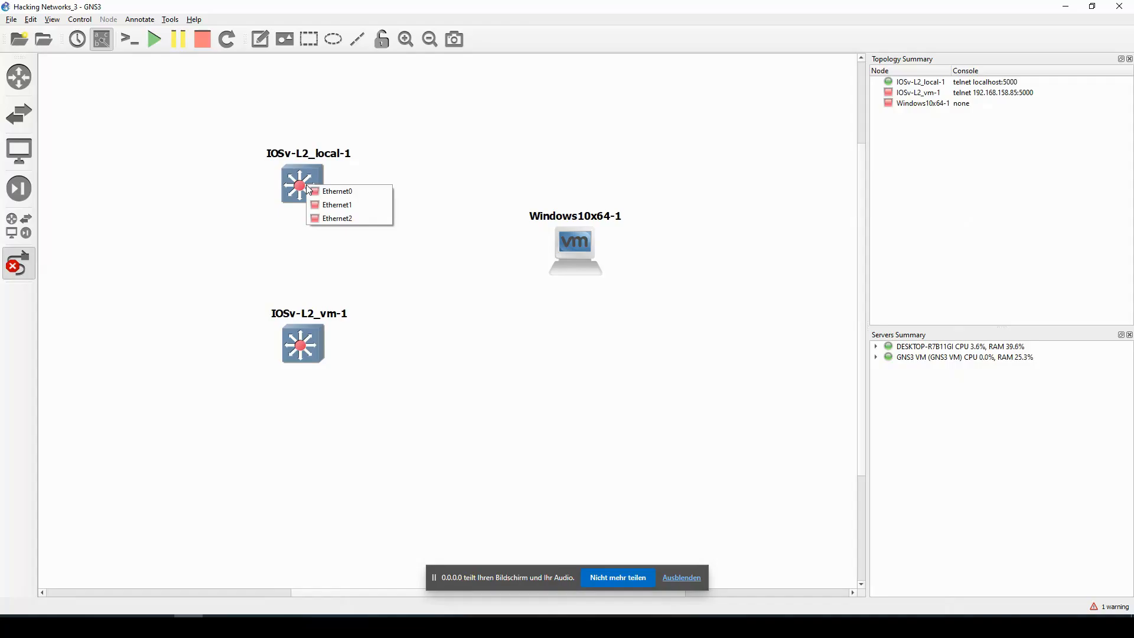
click(363, 219)
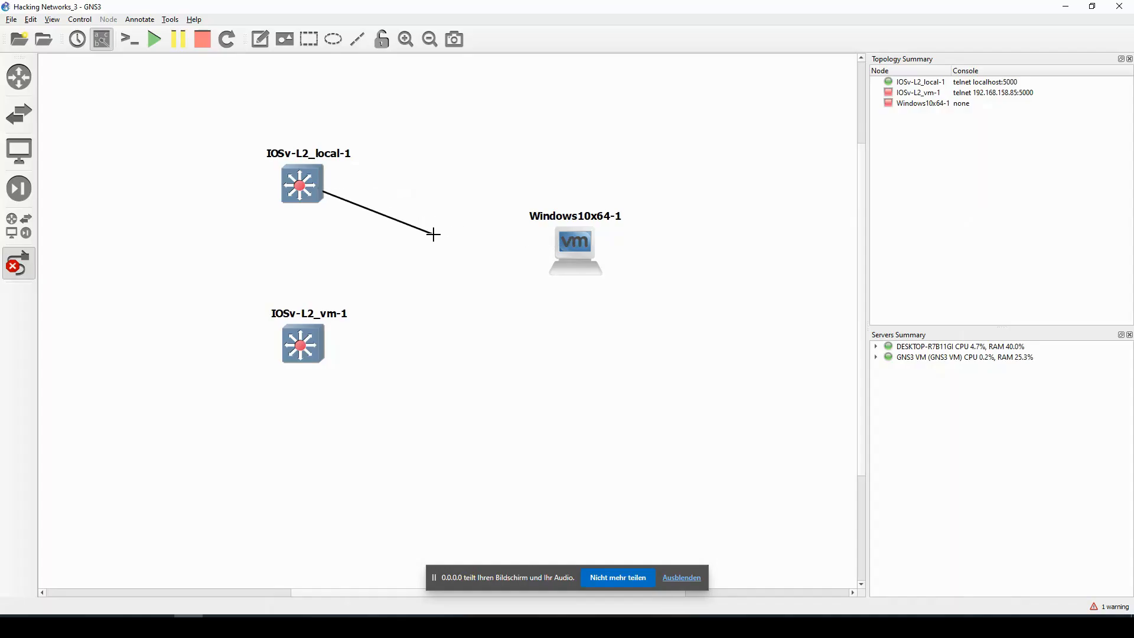
click(575, 246)
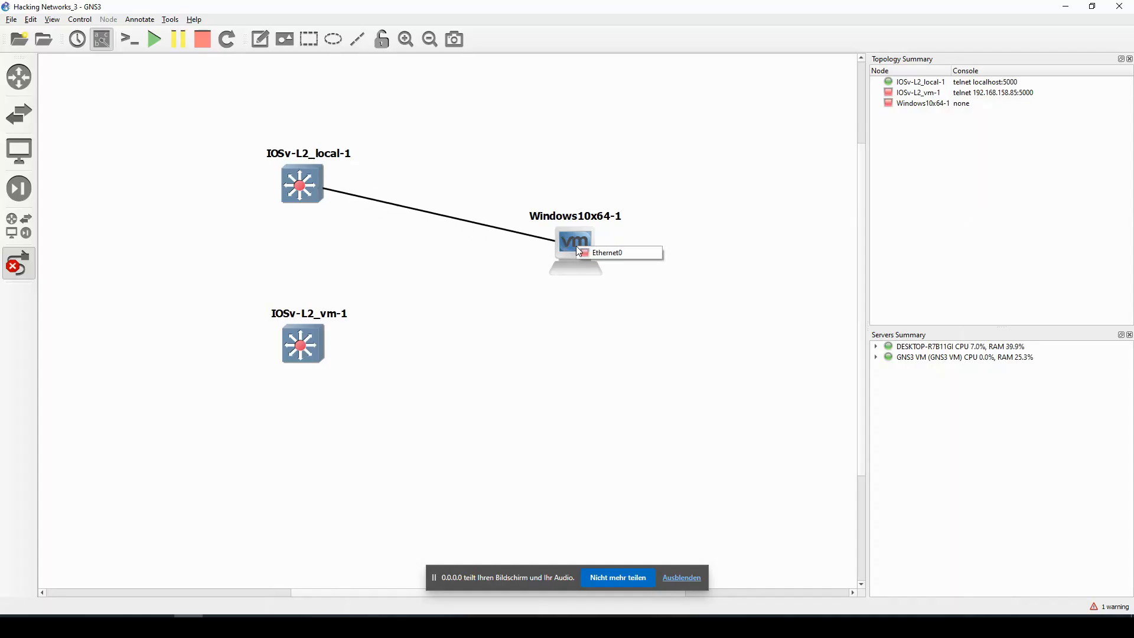
click(632, 258)
- Open the IOSv-L2_local-1 console, run "sh ip int brief" and examine the status of the Vlan1 and Vlan2 interfaces
right_click(299, 182)
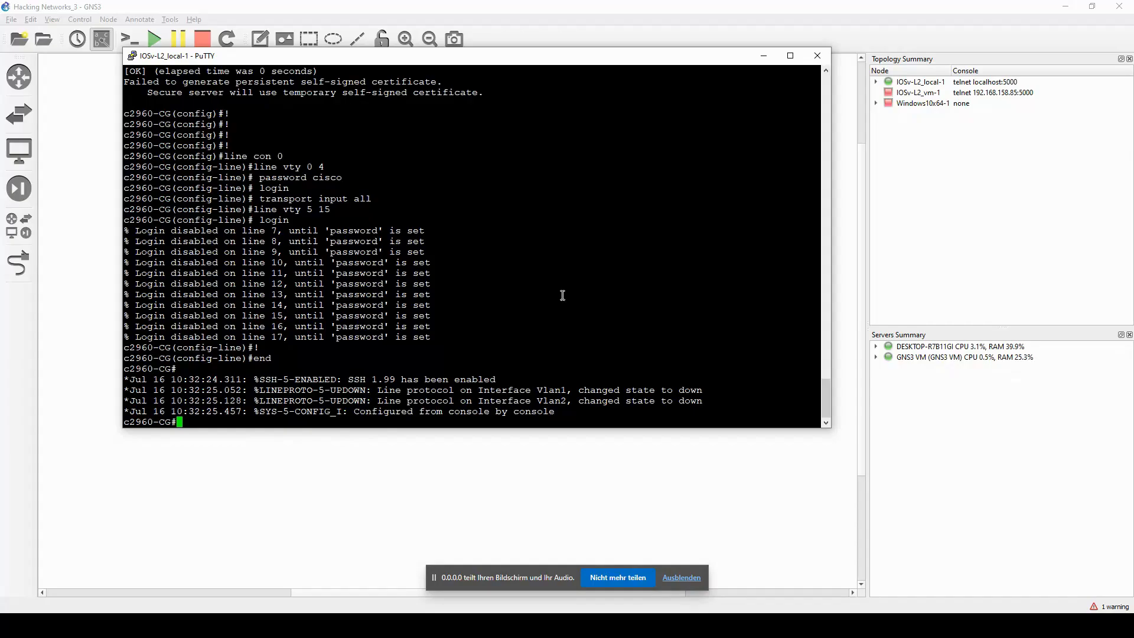
text(sh ip int brief)
key(Return)
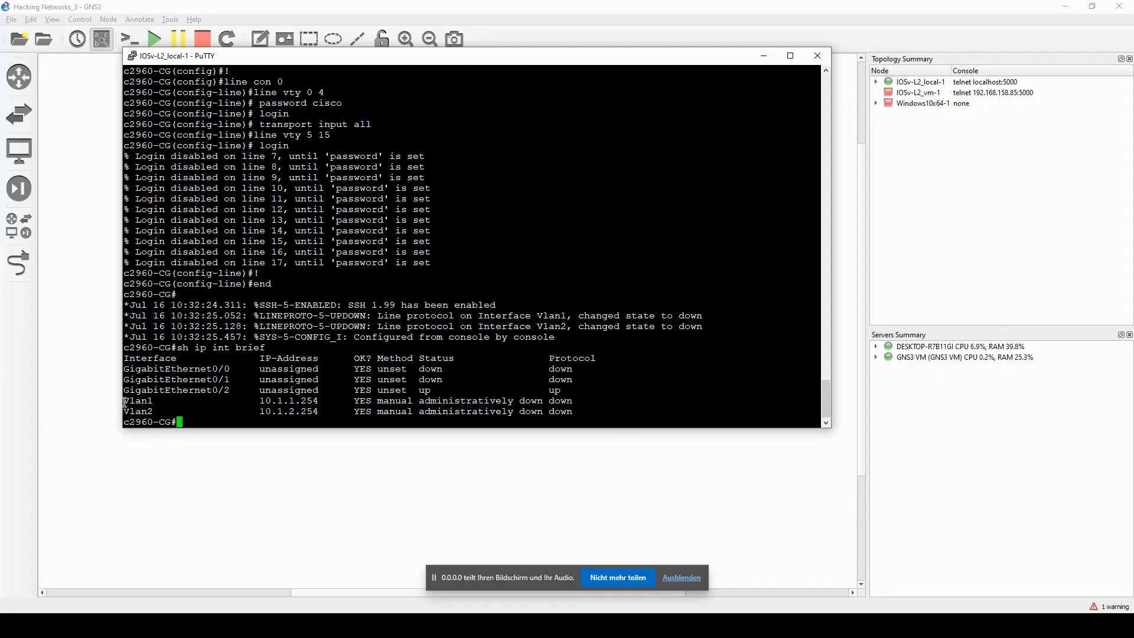
drag(125, 405, 583, 411)
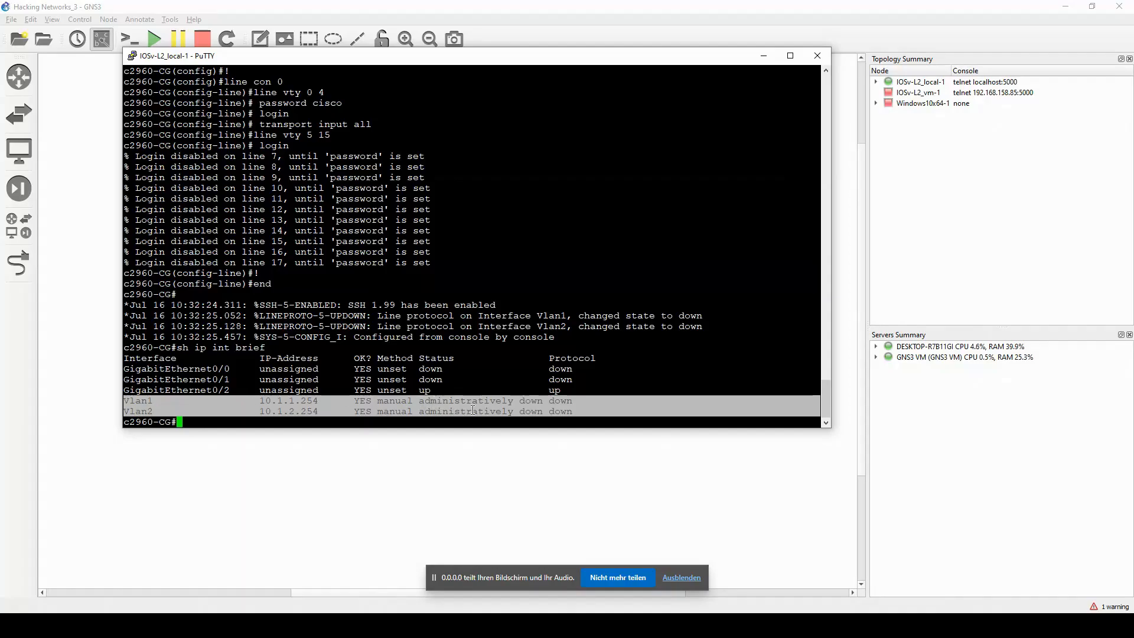
click(517, 408)
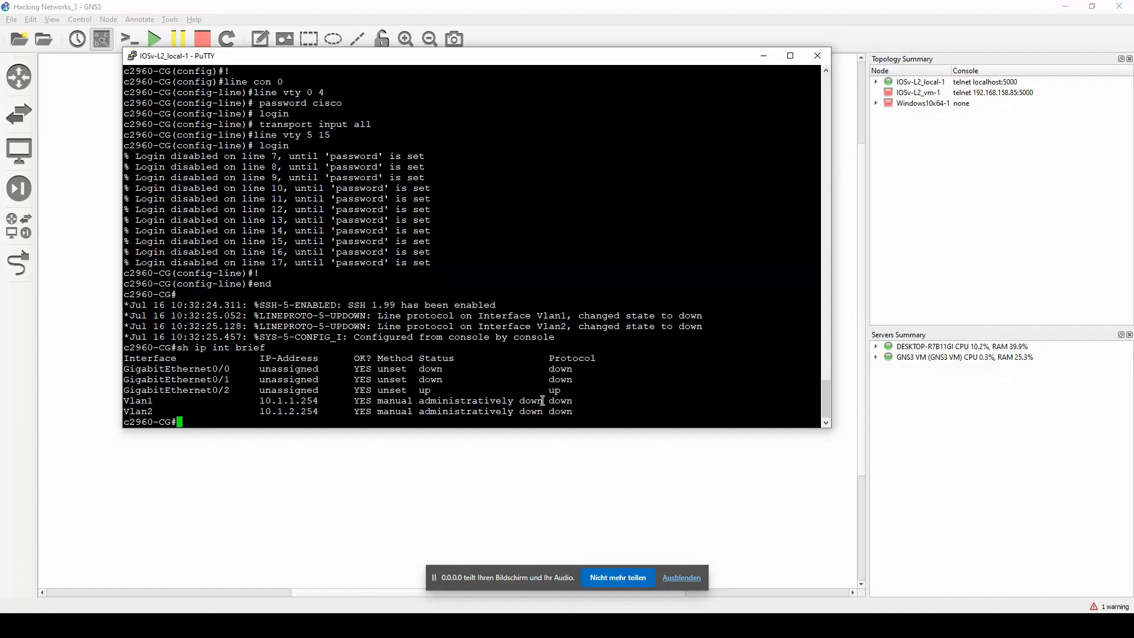
drag(543, 401, 419, 401)
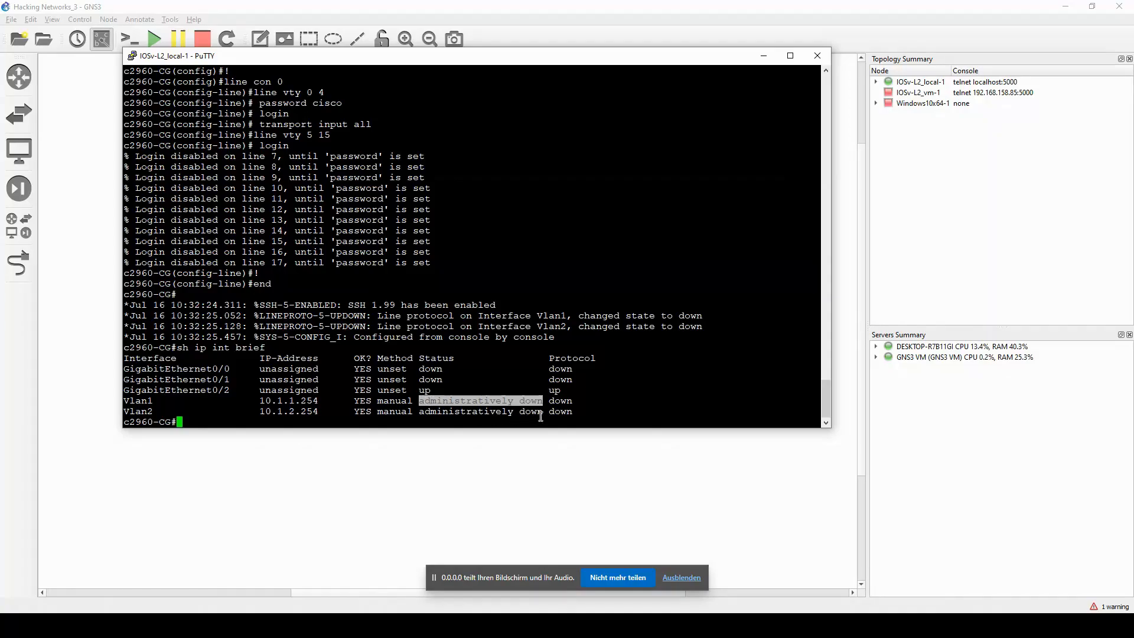
drag(541, 416, 419, 413)
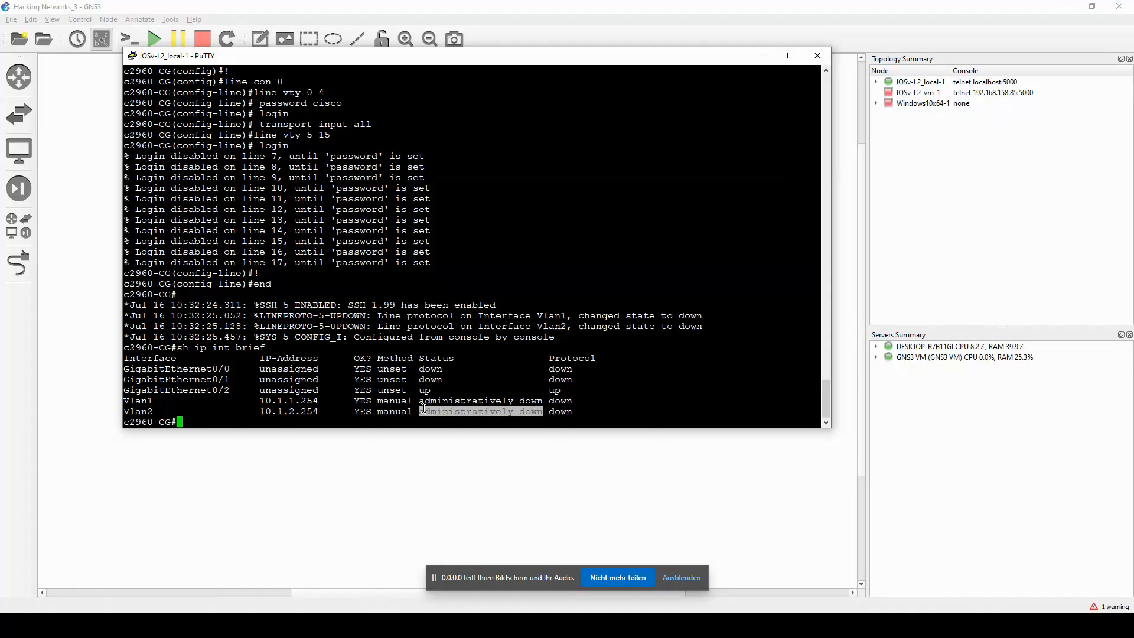
click(452, 417)
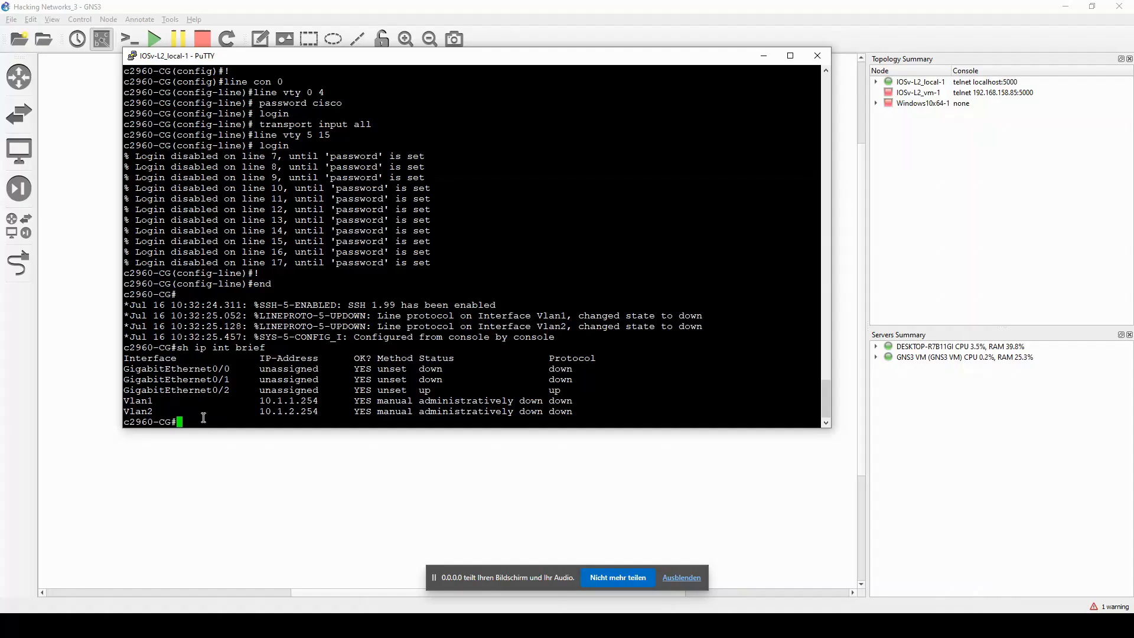
- Enable the Vlan2 interface on IOSv-L2_local-1 with "conf t", "int vlan2" and "no shut", and leave configuration mode with "end"
text(conf t)
key(Return)
text(int vlan2)
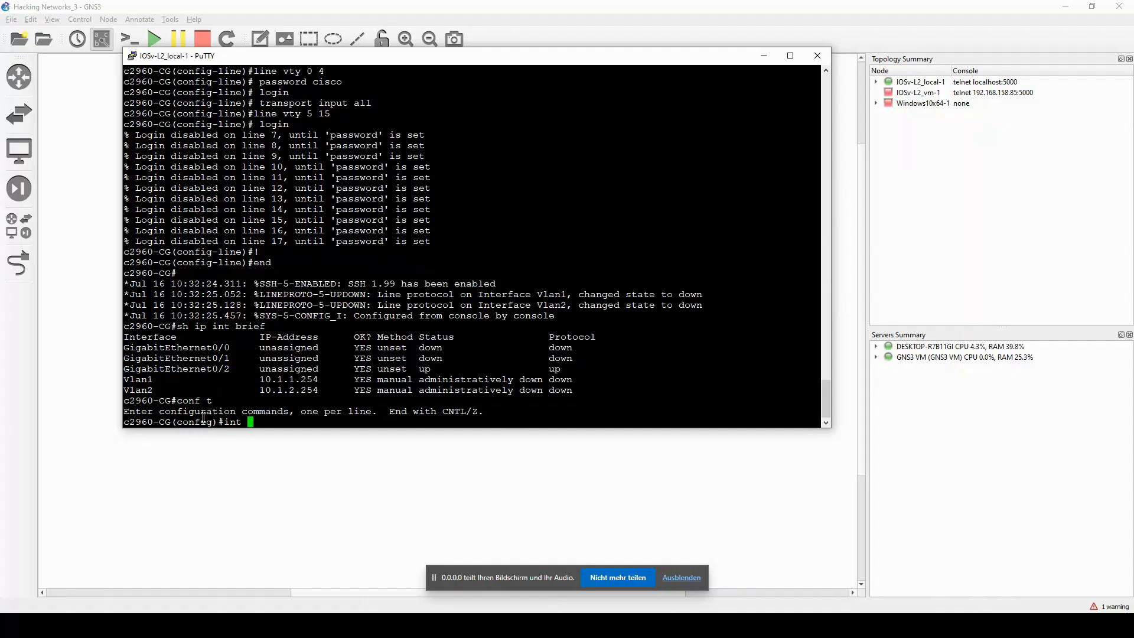
key(Return)
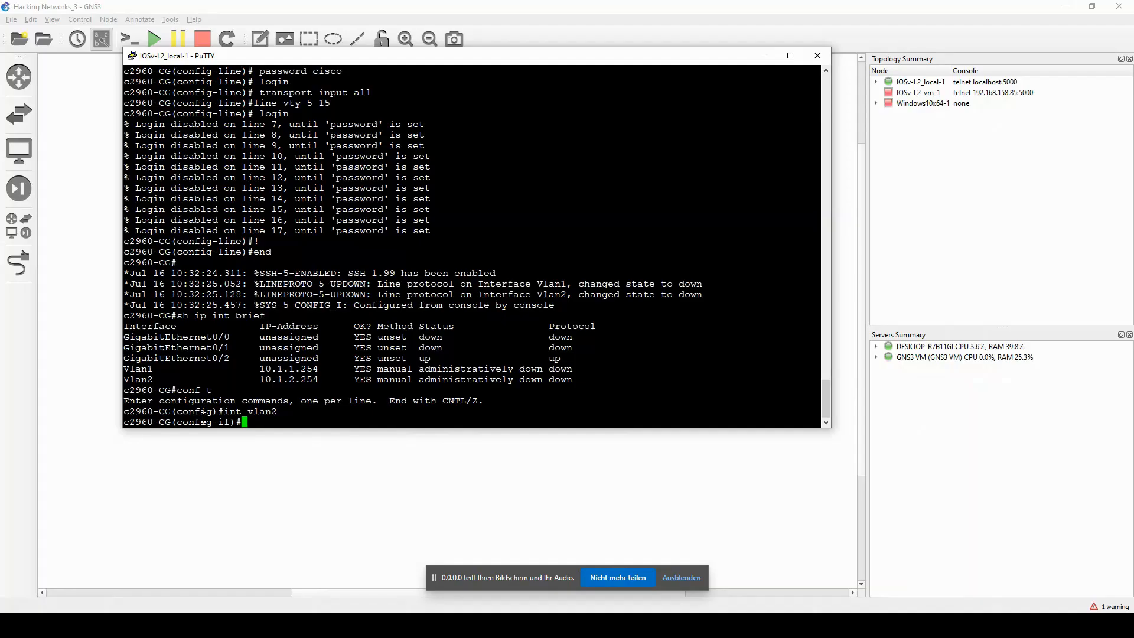
text(no shut)
key(Return)
text(end)
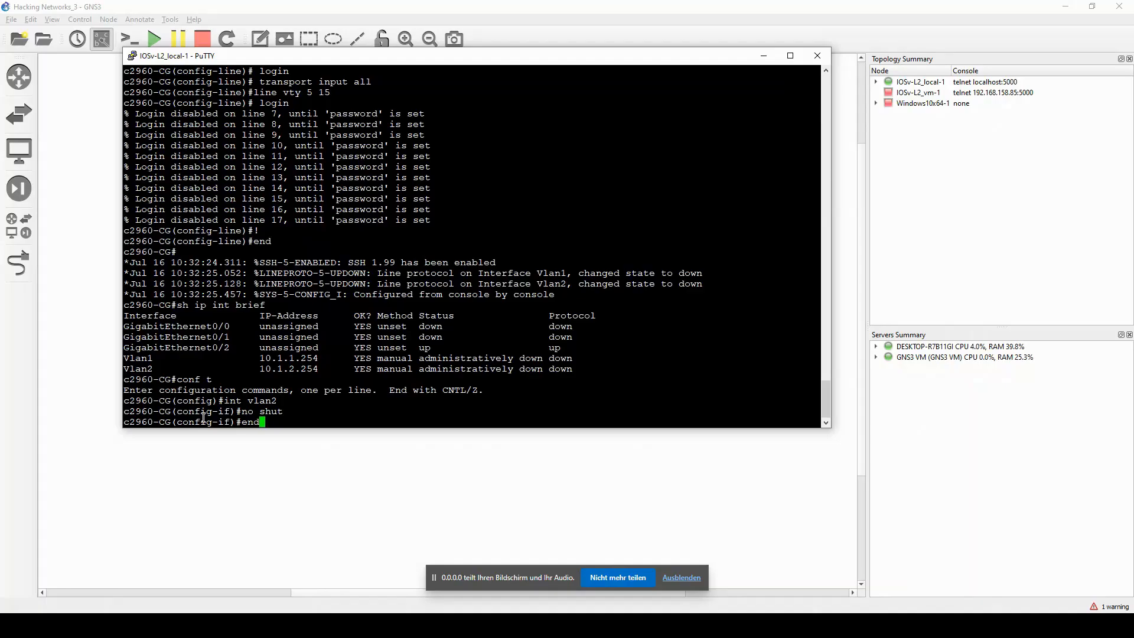
key(Return)
- Run "sh ip int brief" again on IOSv-L2_local-1 and check the Vlan2 line
text(sh ip int brief)
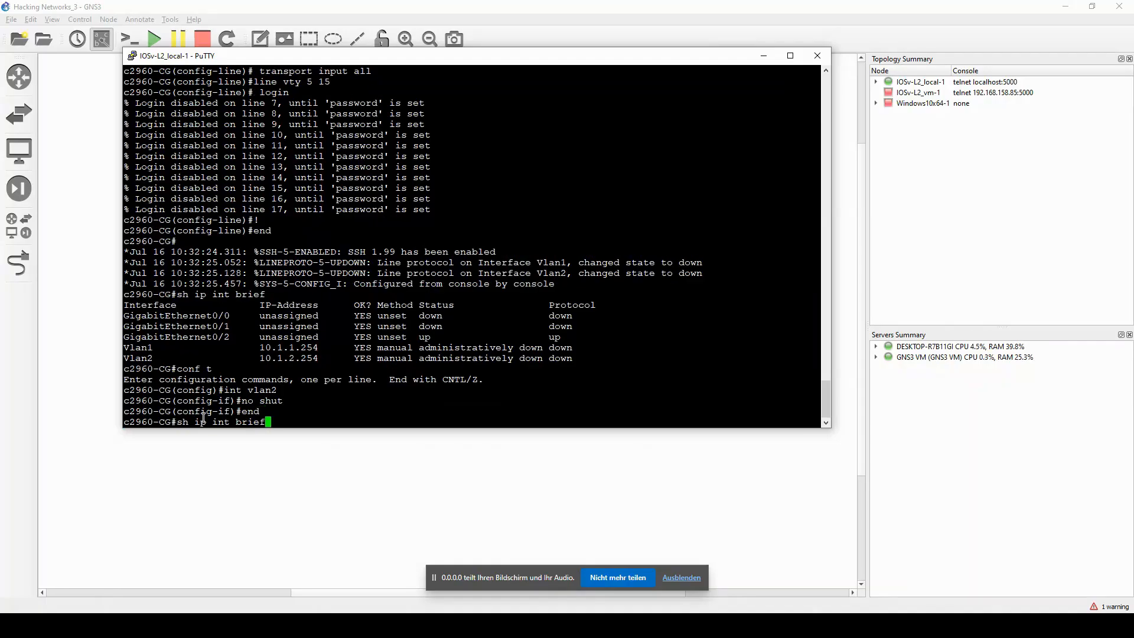
key(Return)
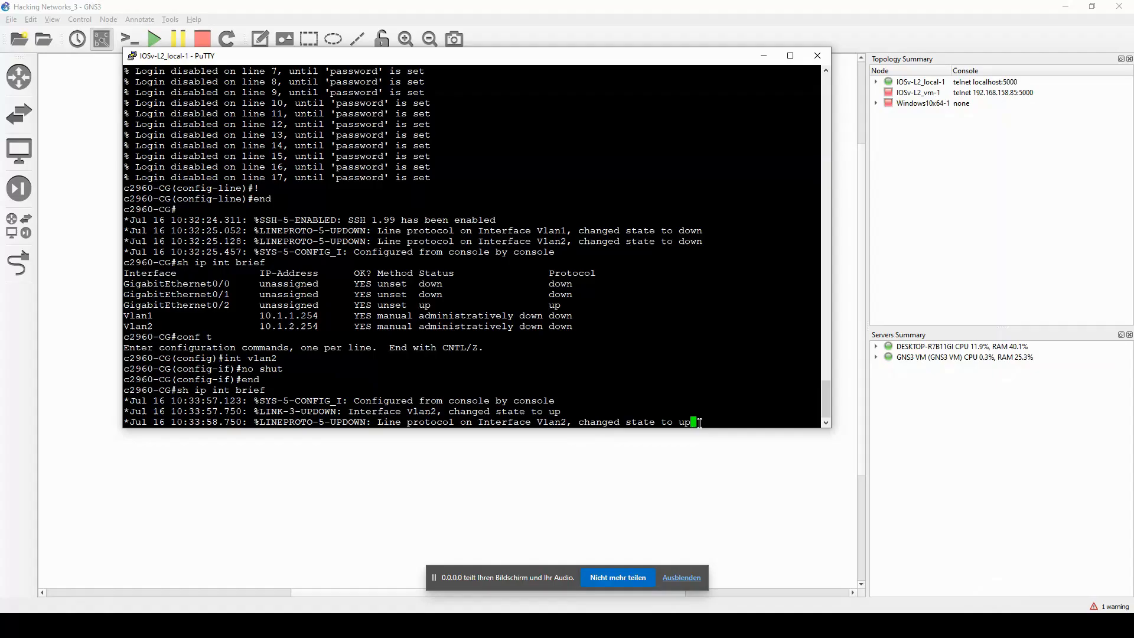
key(Return)
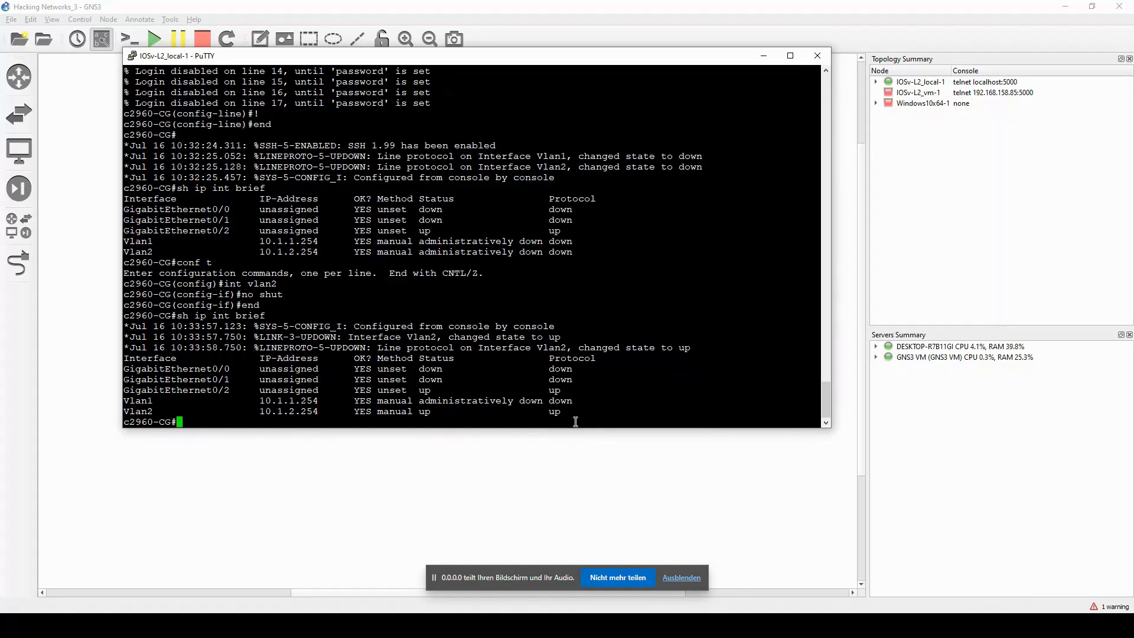
drag(560, 414, 125, 412)
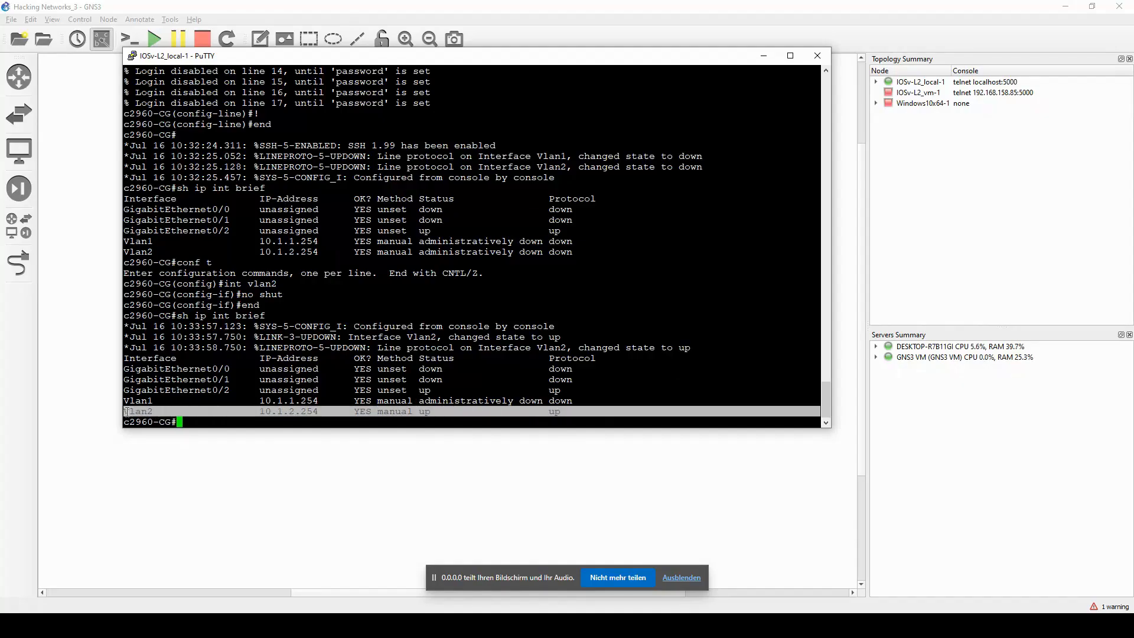
click(215, 422)
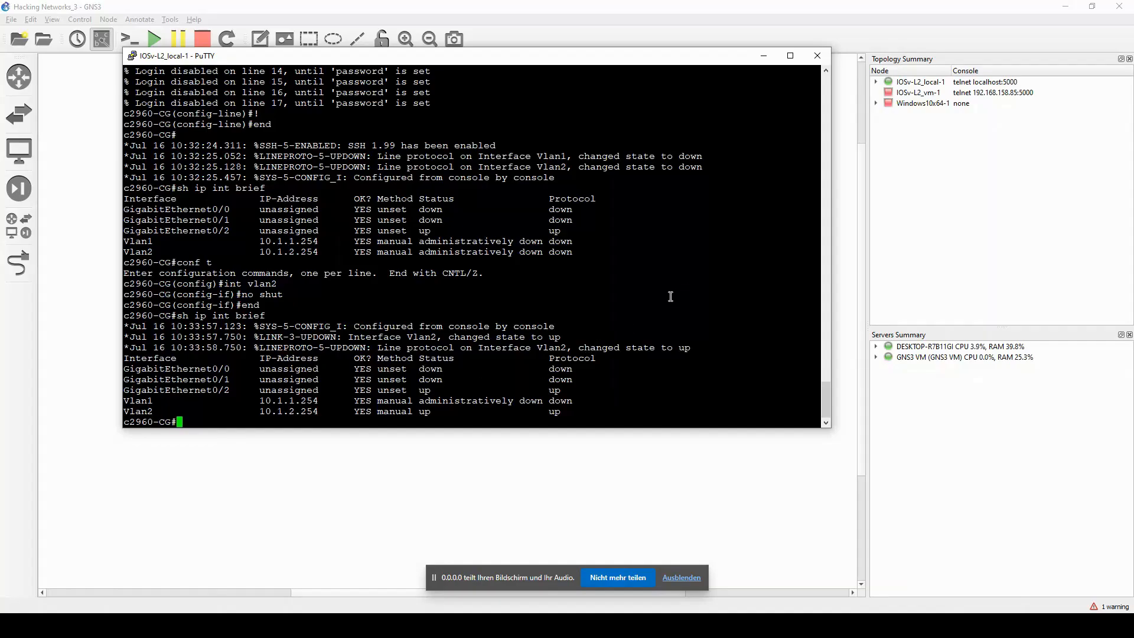
- Start the Windows10x64-1 node in GNS3 and allow the Windows VM to be discoverable on the new network
click(764, 57)
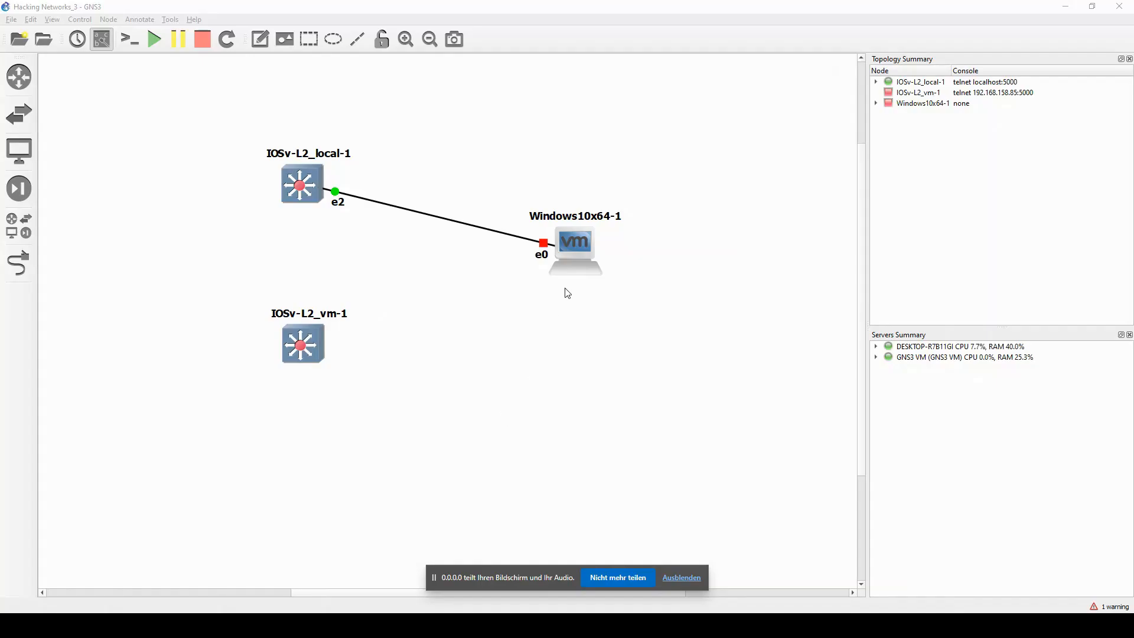
right_click(577, 245)
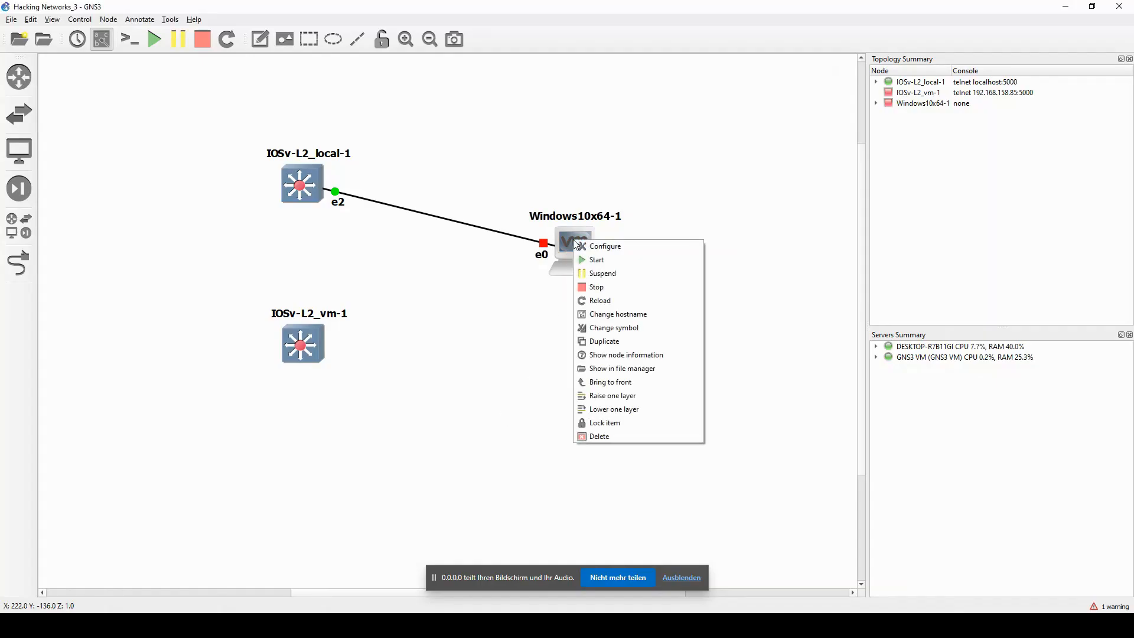
click(594, 260)
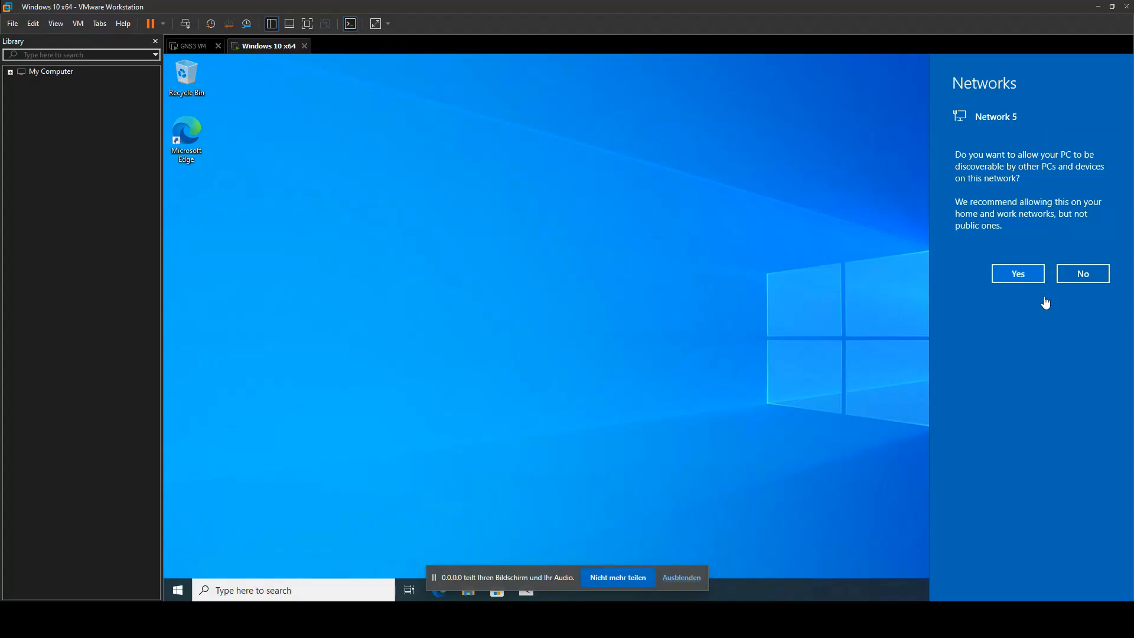
click(1020, 275)
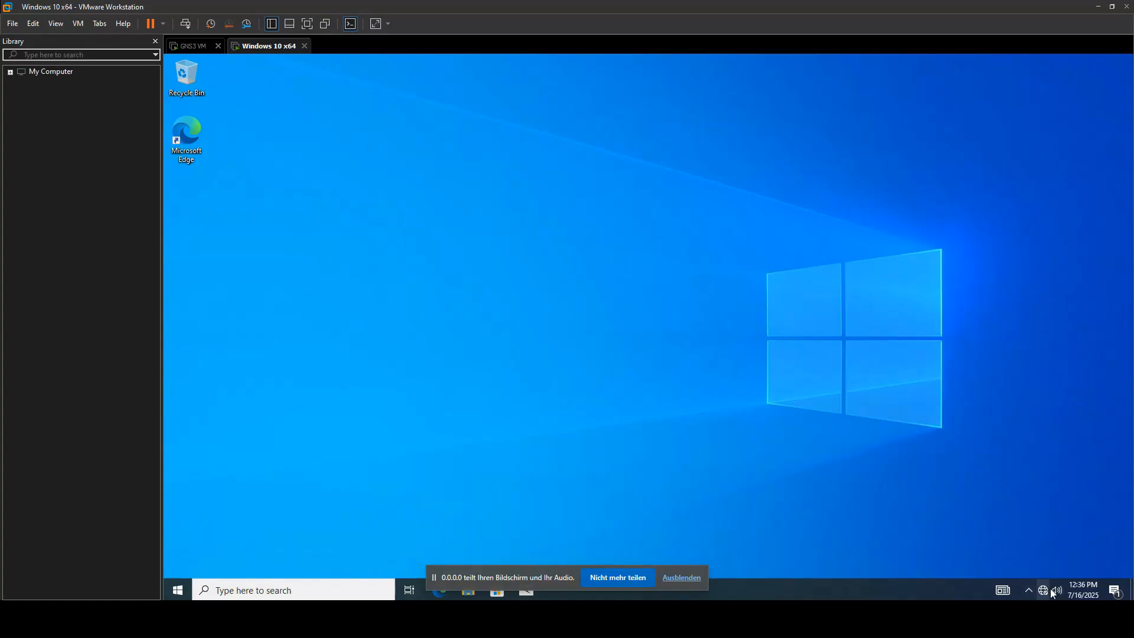
- Open Command Prompt as administrator in the Windows 10 x64 VM and approve the elevation
click(270, 587)
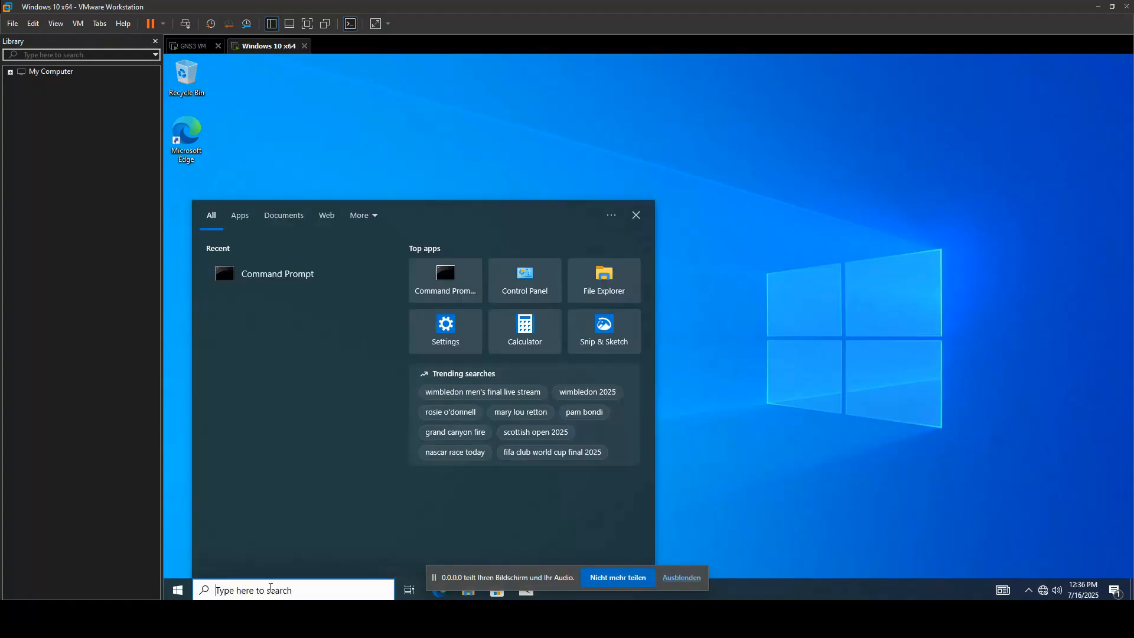
right_click(265, 278)
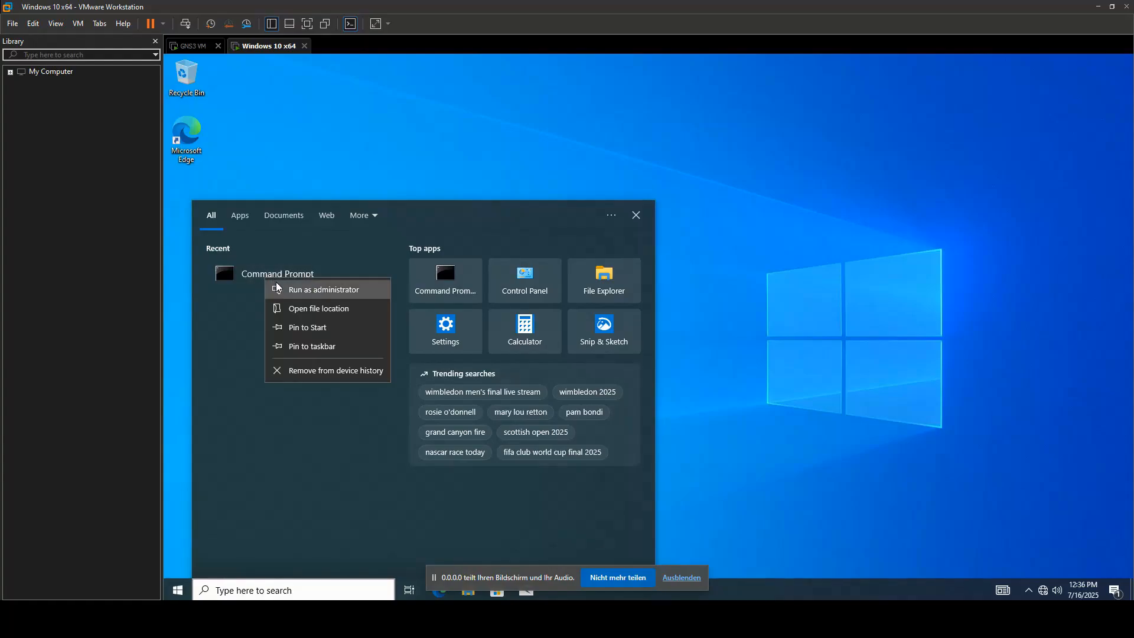
click(313, 292)
click(621, 397)
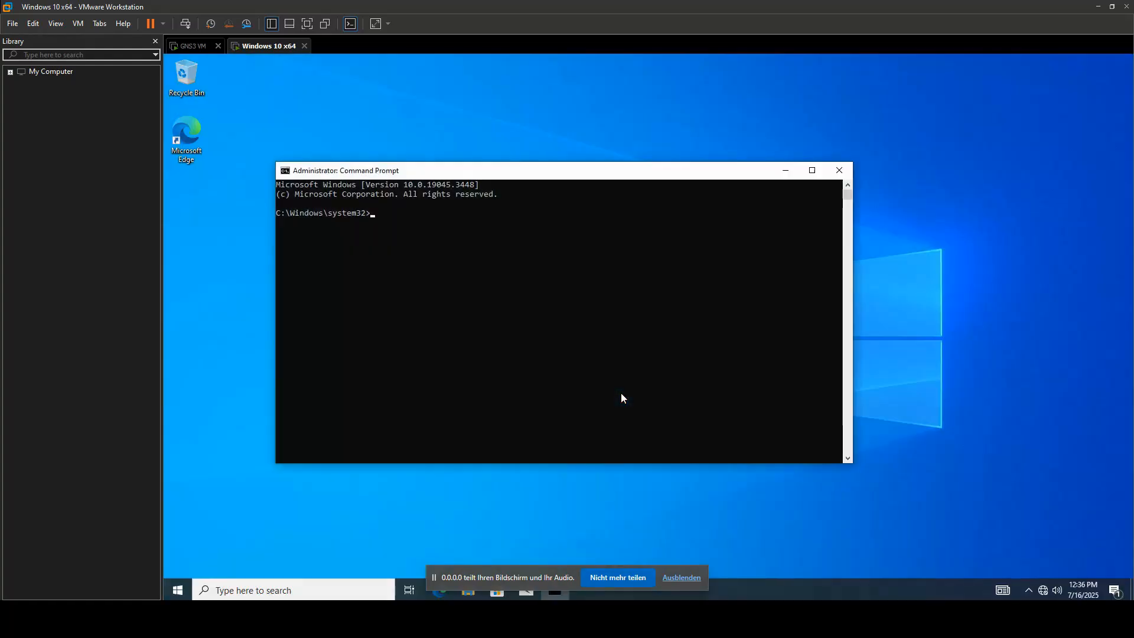
- Run "ipconfig" in the Windows VM's Command Prompt and examine the IPv4 address of the Ethernet0 2 adapter
click(425, 252)
click(429, 252)
text(ipconfig)
key(Return)
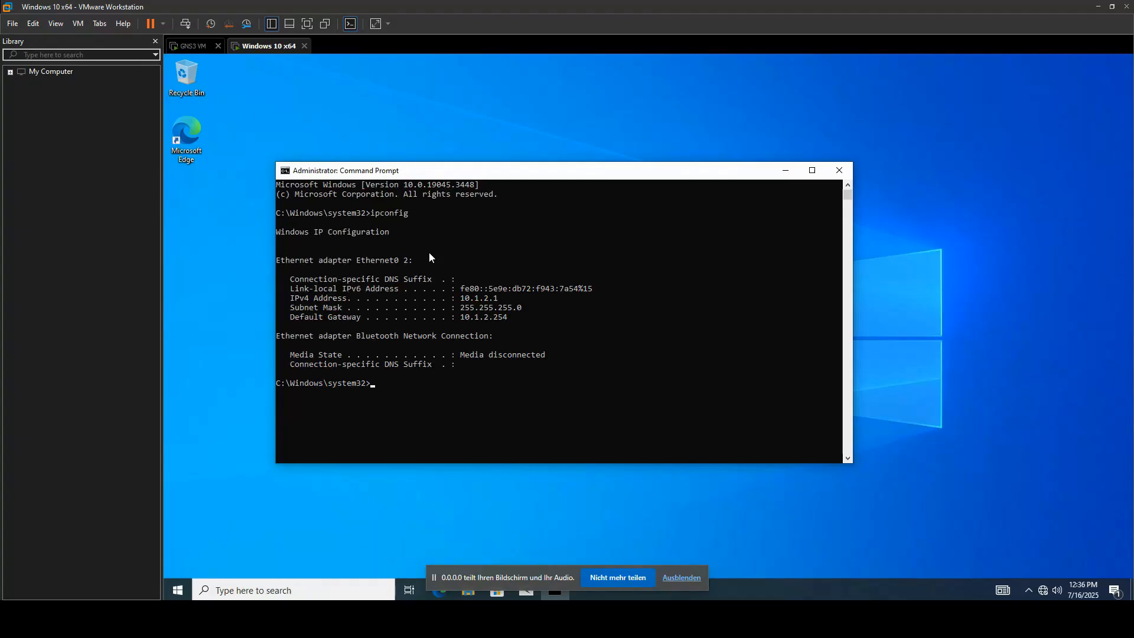
drag(499, 299, 460, 302)
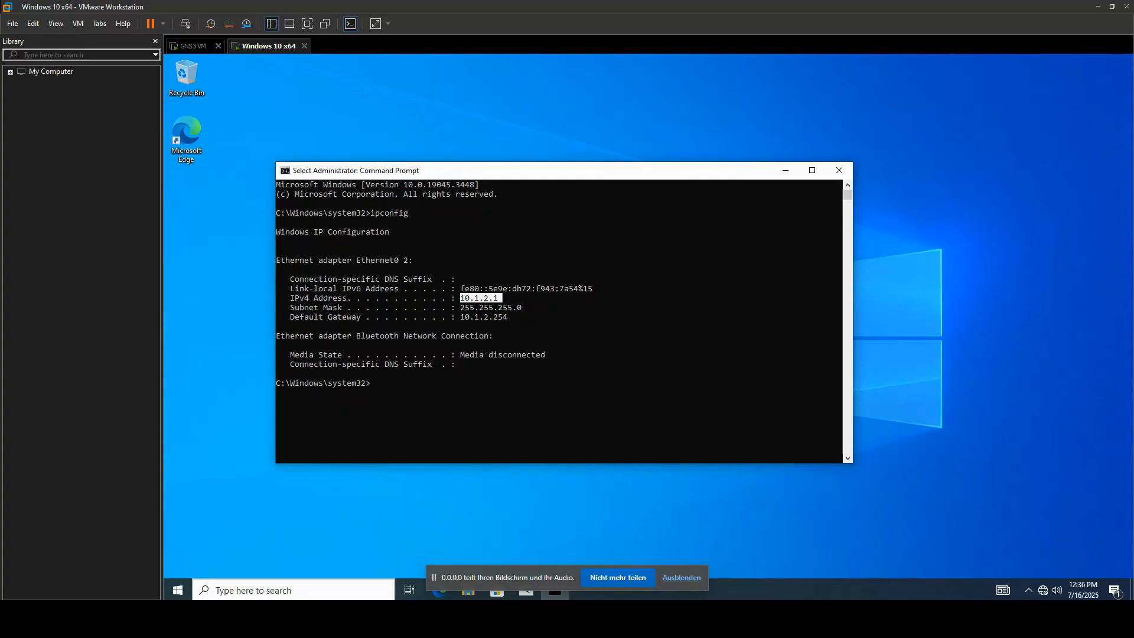
- Switch to the IOSv-L2_local-1 PuTTY console, run "sh ip dhcp binding" and examine the lease's IP address and its other details
click(362, 619)
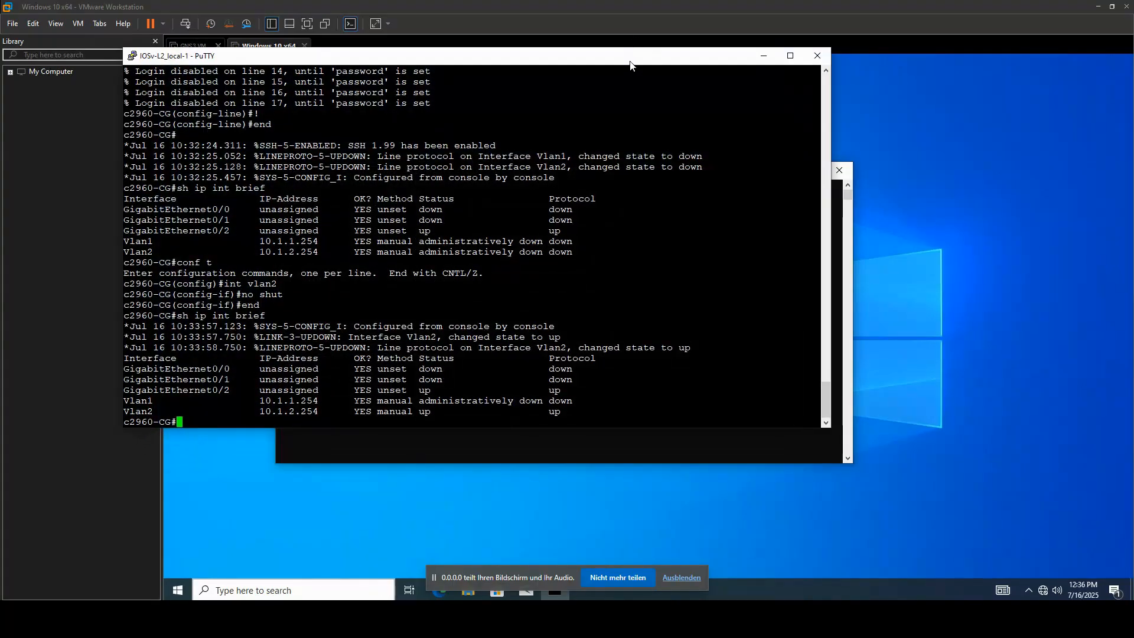
drag(630, 57, 678, 49)
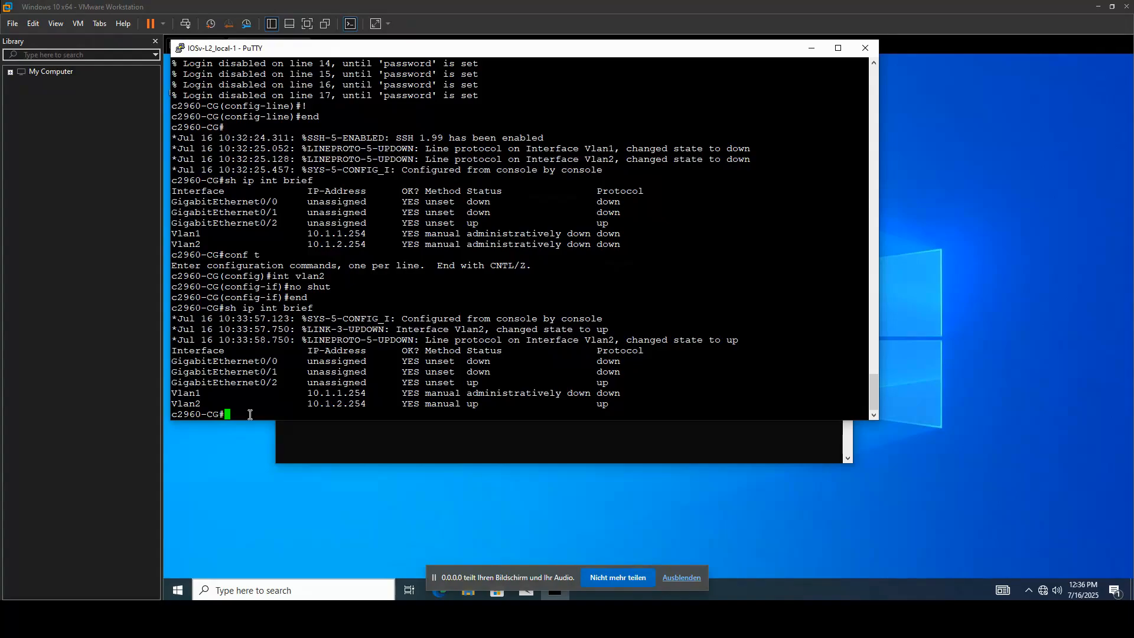
text(sh ip dhcp binding)
key(Return)
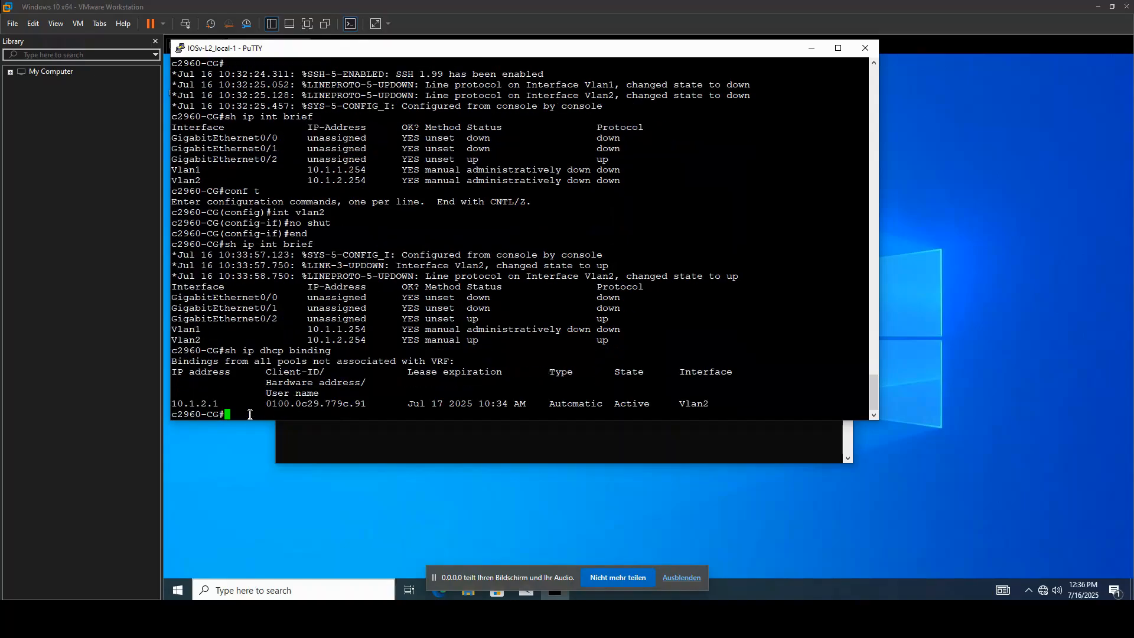
drag(712, 403, 174, 404)
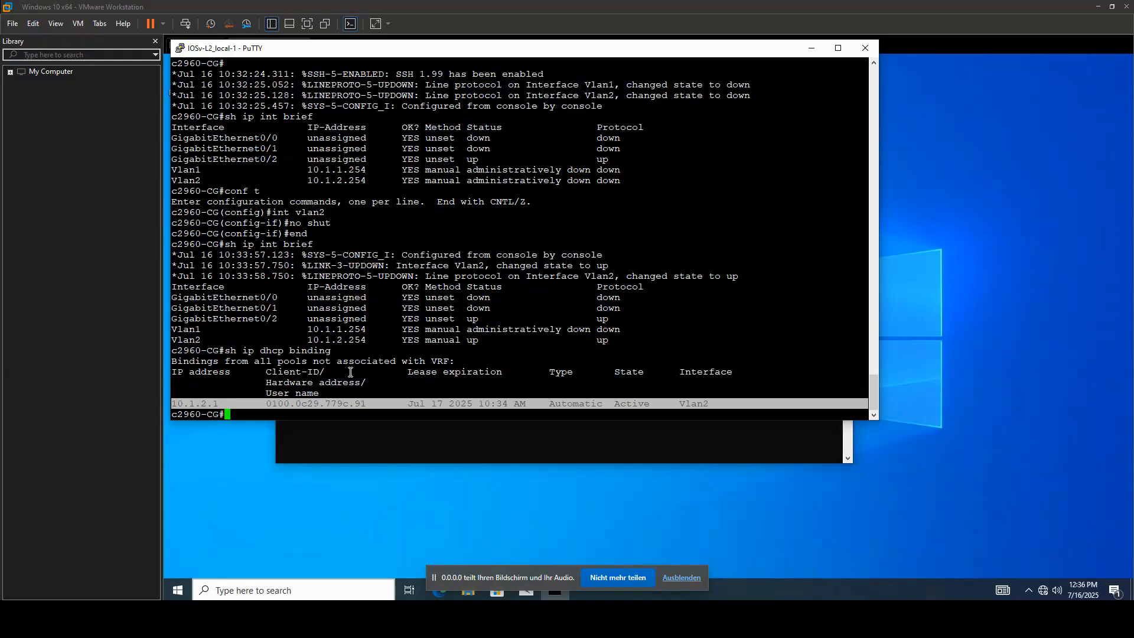
click(224, 404)
drag(220, 403, 172, 404)
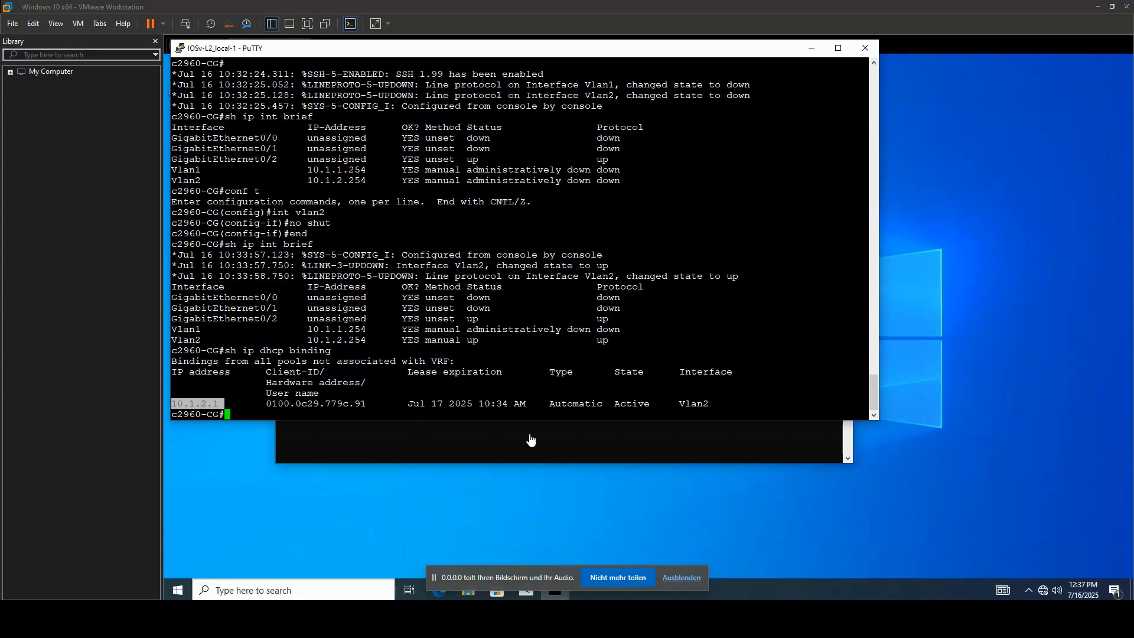
click(253, 413)
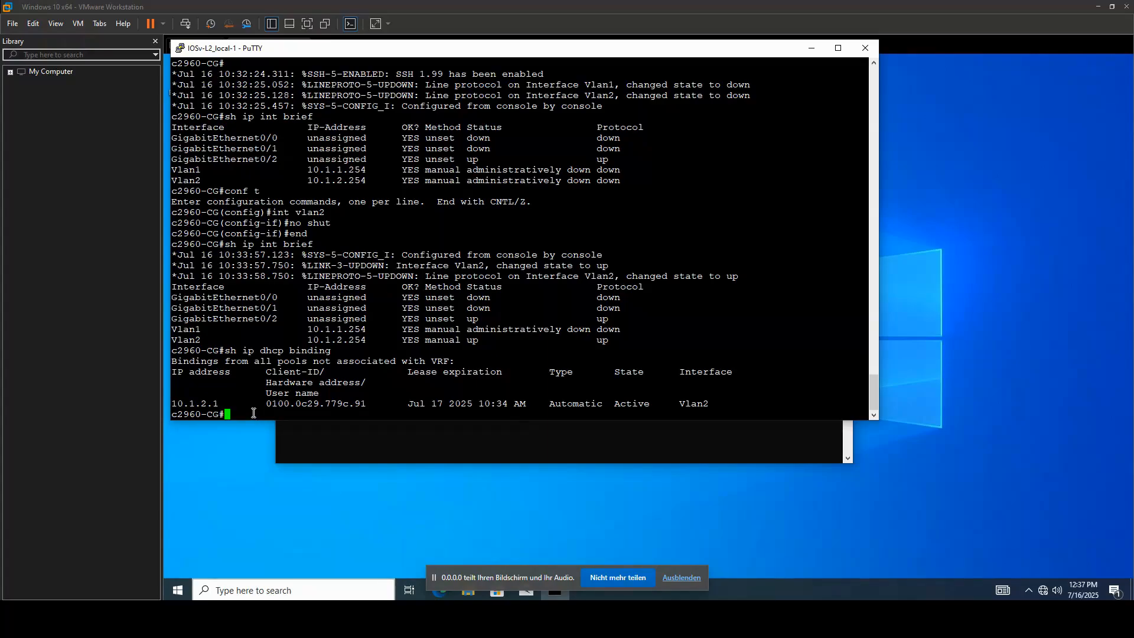
- Ping 10.1.2.1 from the IOSv-L2_local-1 switch, then run "sh ip int brief" and examine the Vlan2 interface's IP address
text(ping 10.1.2.1)
key(Return)
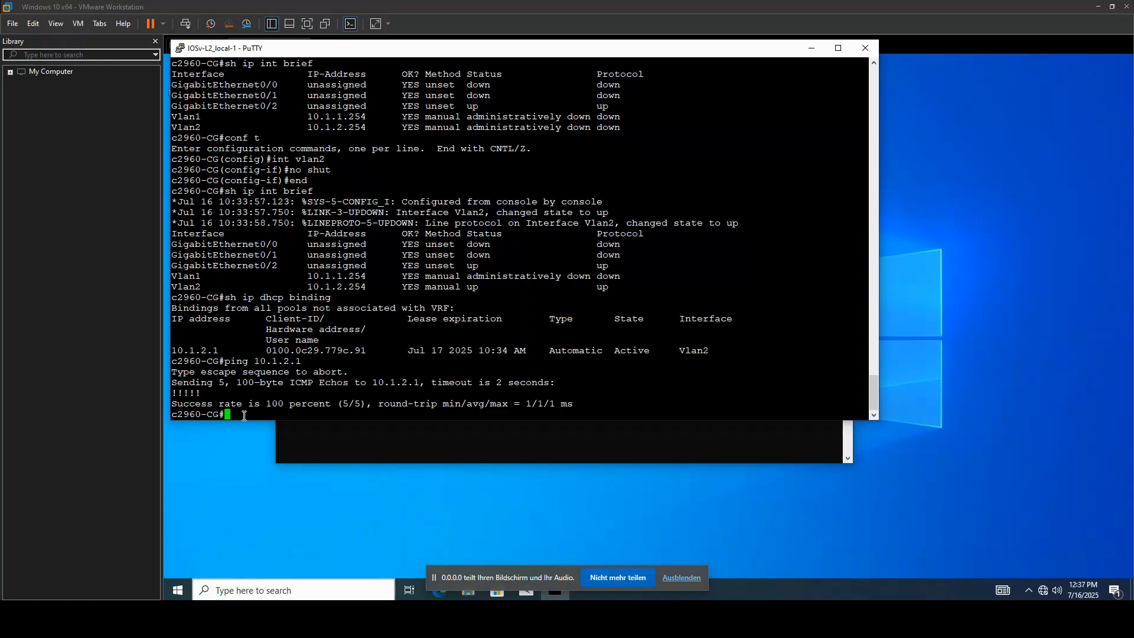
text(sh ip int brief)
key(Return)
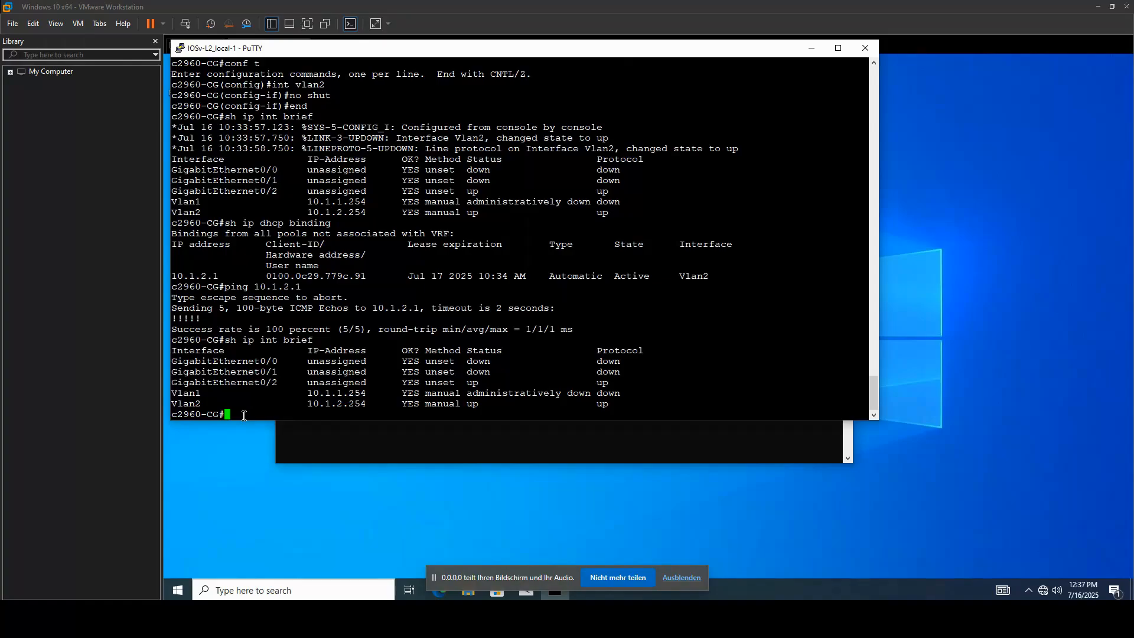
drag(367, 404, 308, 404)
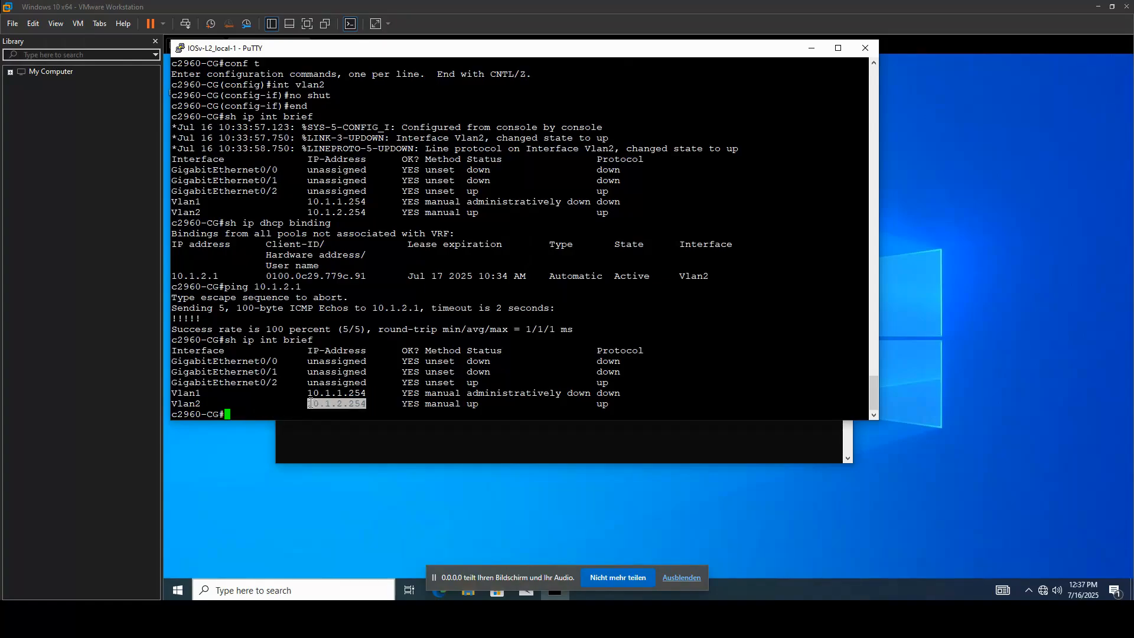
- Return to the Windows VM's Command Prompt, check its default gateway, ping 10.1.2.254 and examine the packet statistics
click(811, 48)
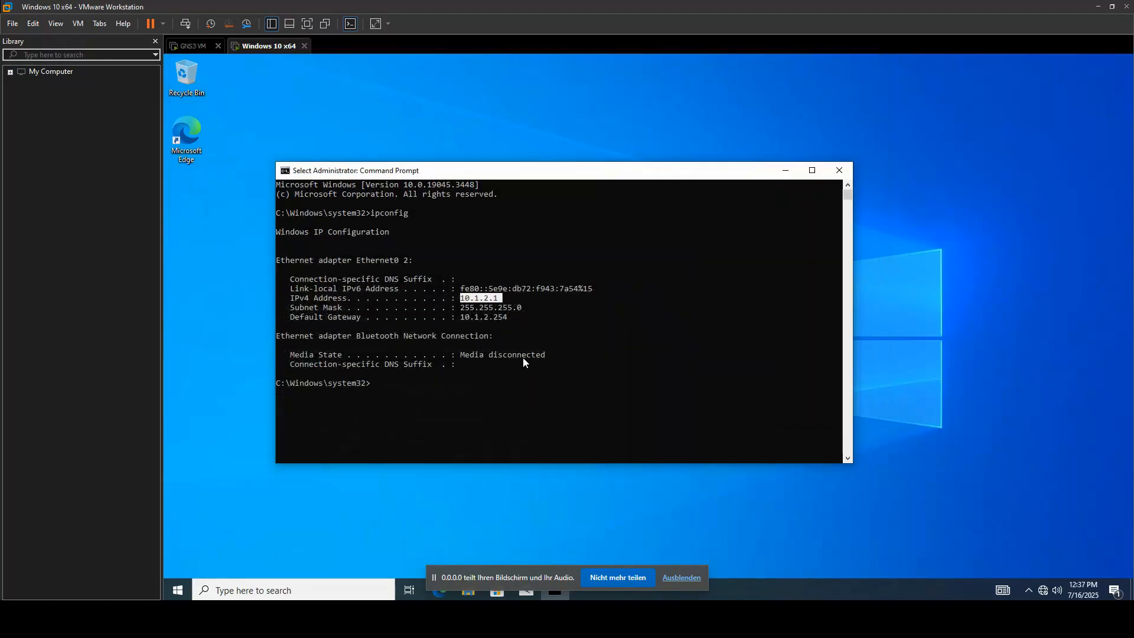
drag(505, 318, 475, 318)
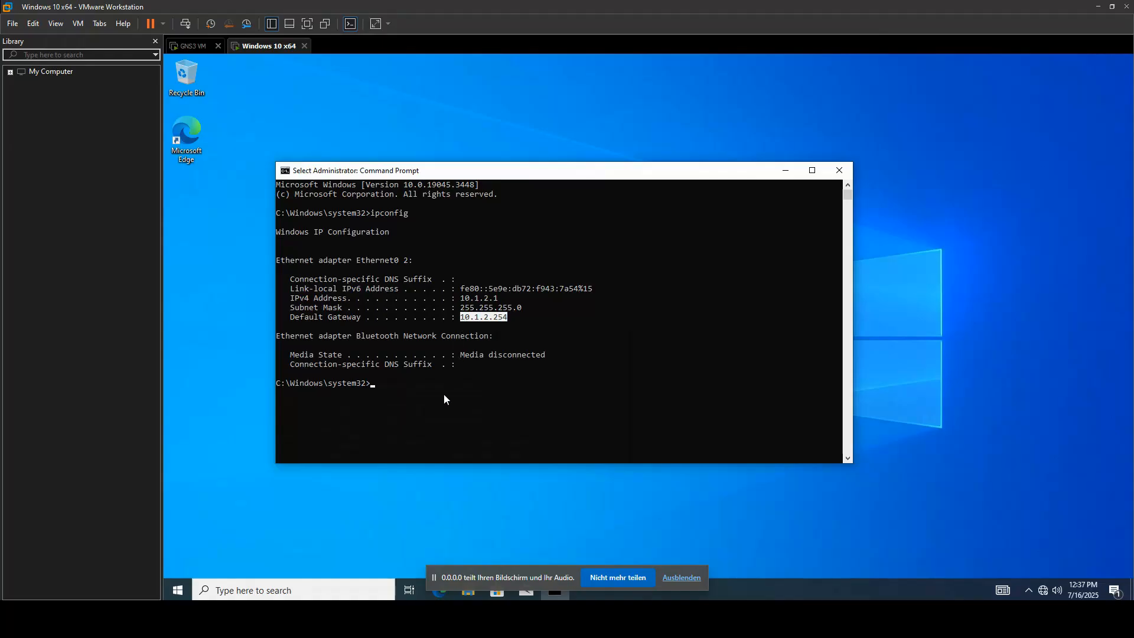
click(396, 386)
text(ping 10.1)
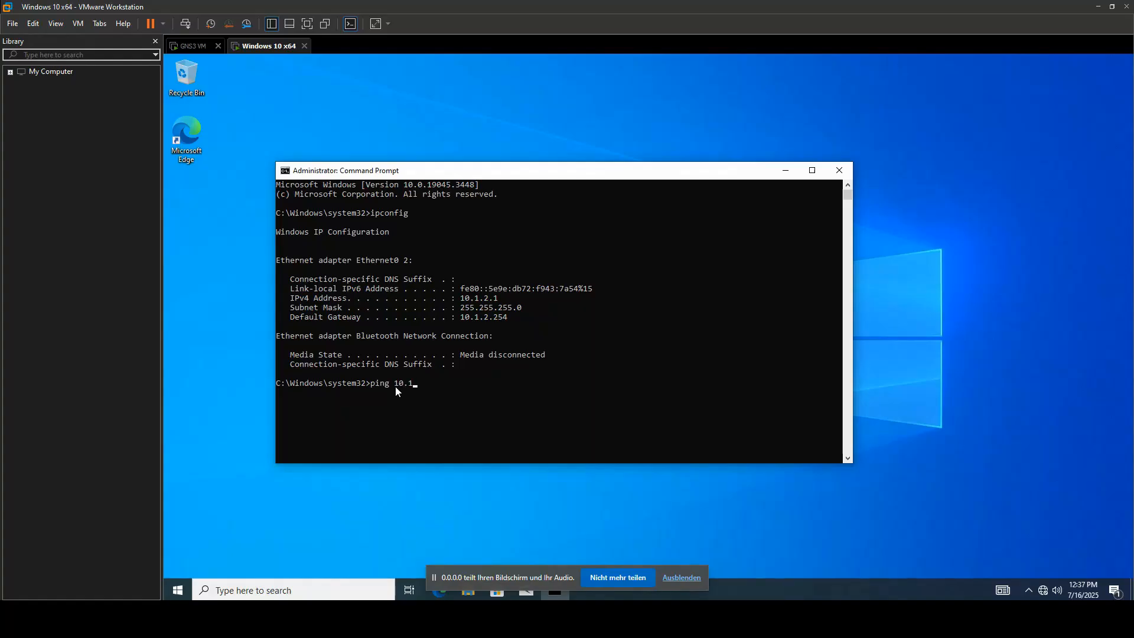
text(.2.254)
key(Return)
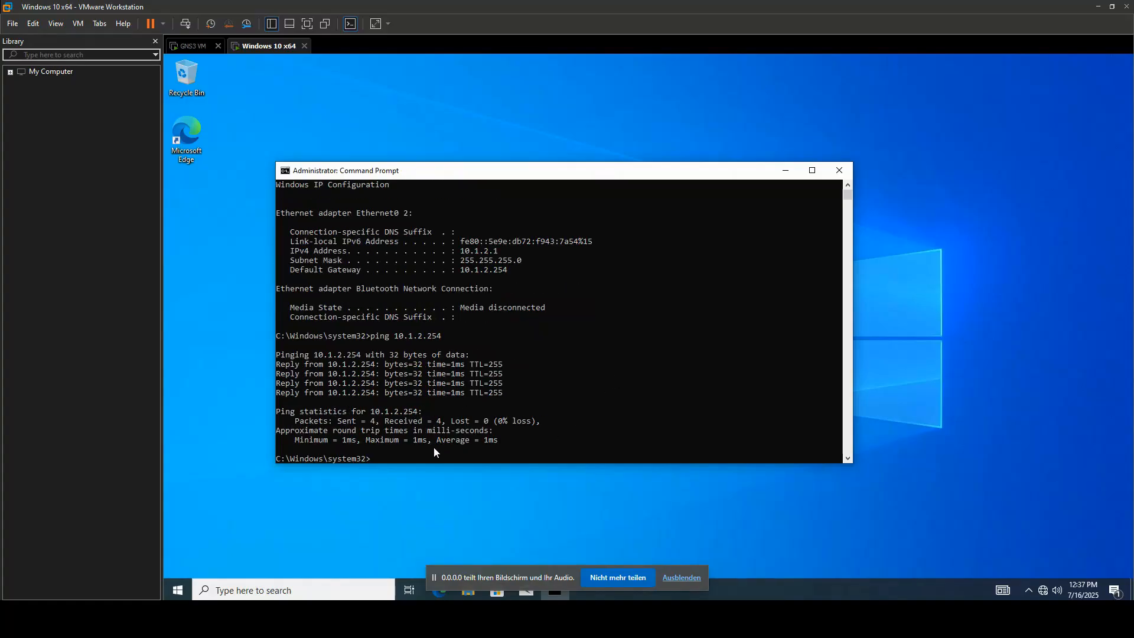
drag(339, 423, 361, 426)
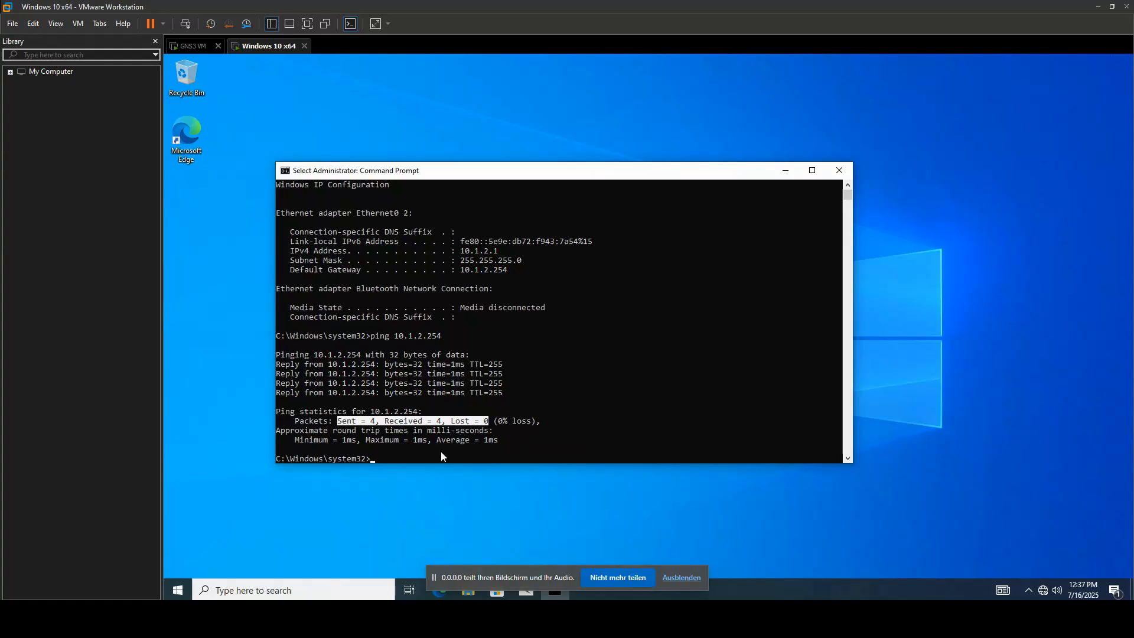
click(406, 450)
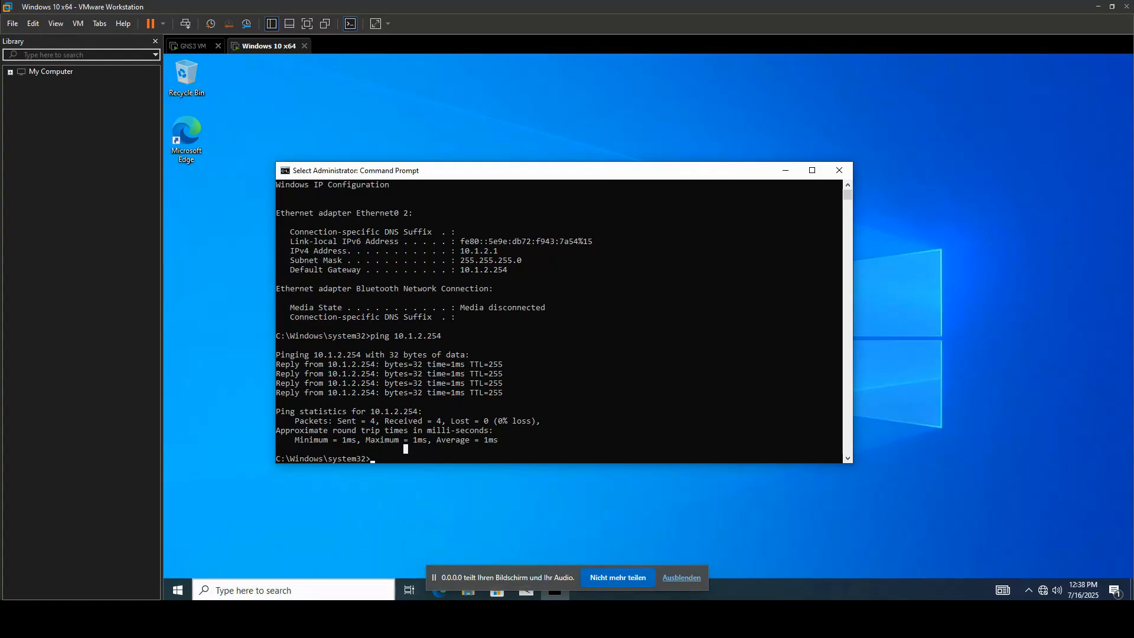
- Run "ipconfig /renew" in the Windows VM while Wireshark captures the switch link filtered on dhcp
mouse_move(217, 615)
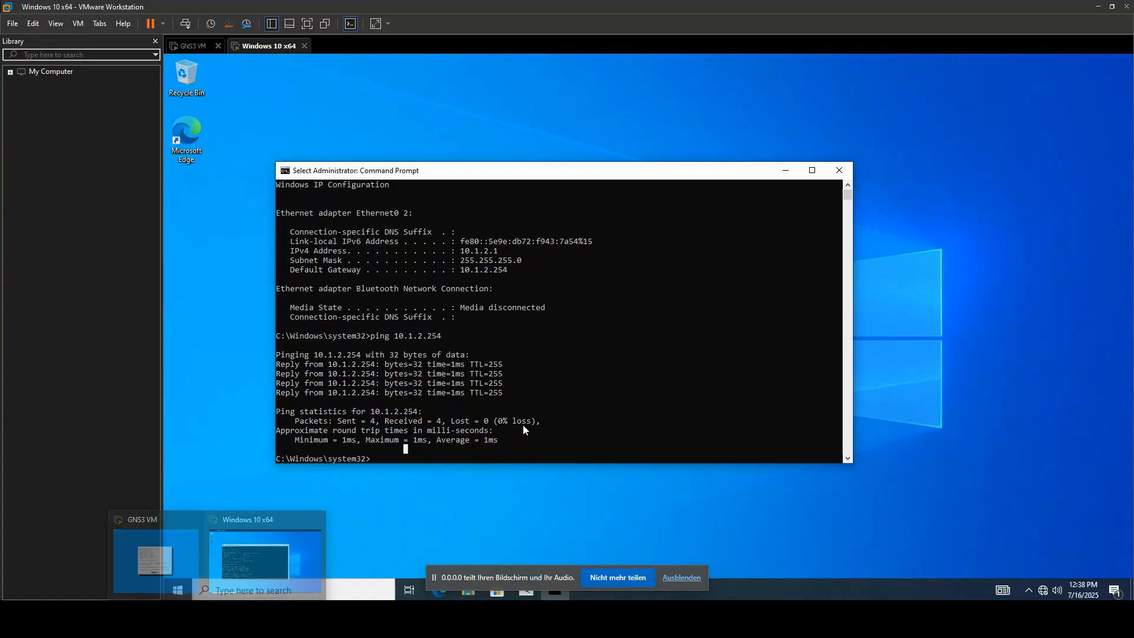
click(184, 616)
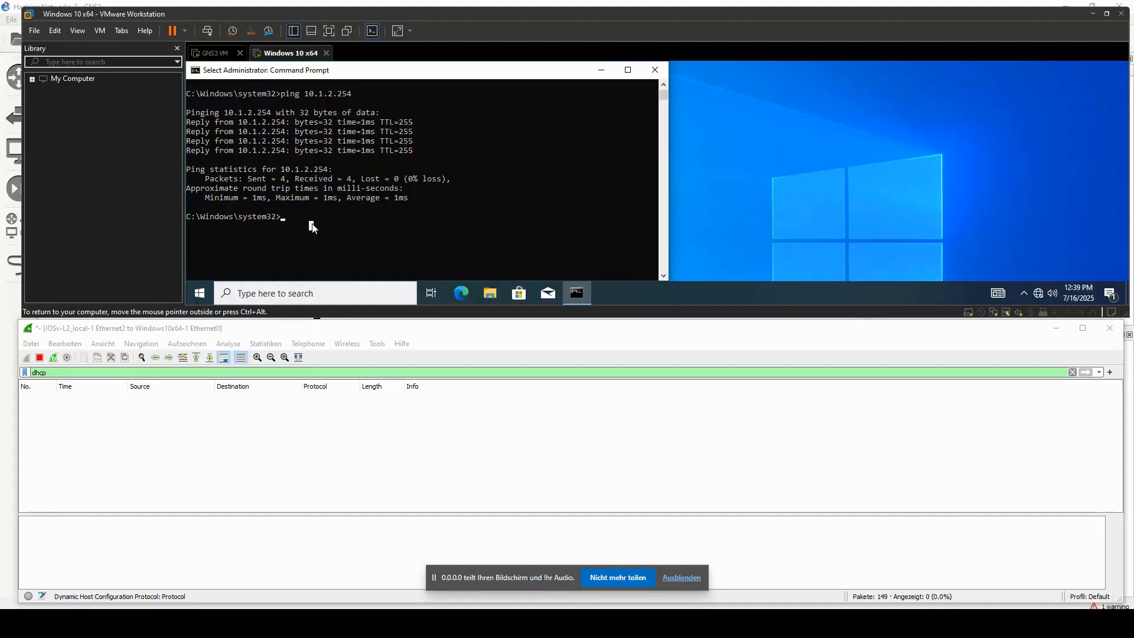
key(Up)
text(new)
key(Return)
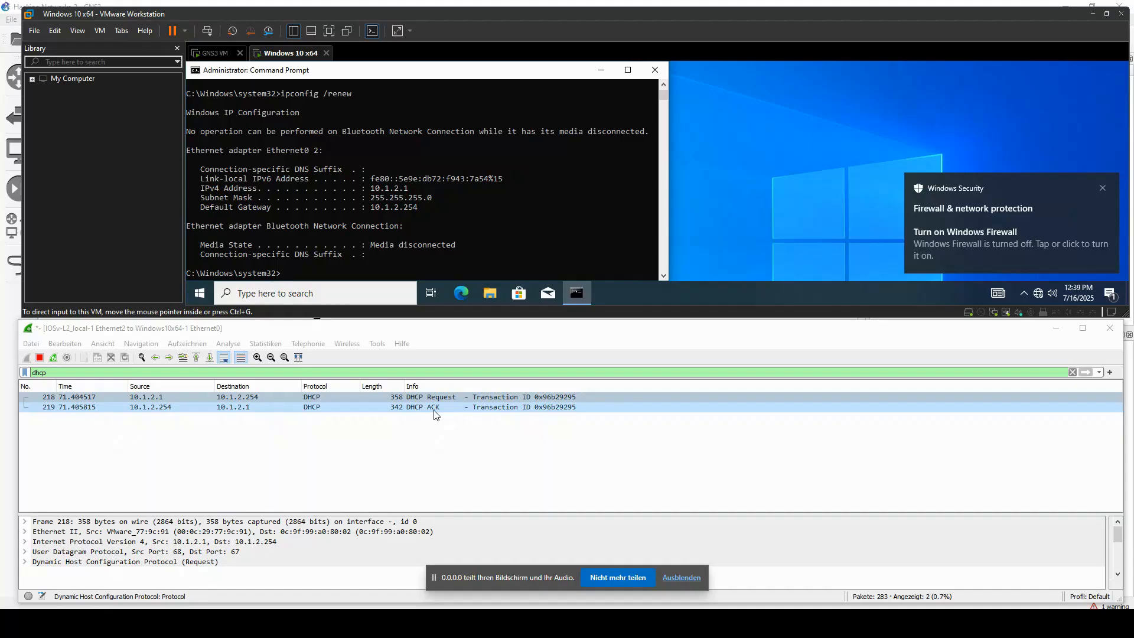
- Dismiss the Windows Firewall notification in the VM and examine the IPv4 address in the renewal output
click(1103, 189)
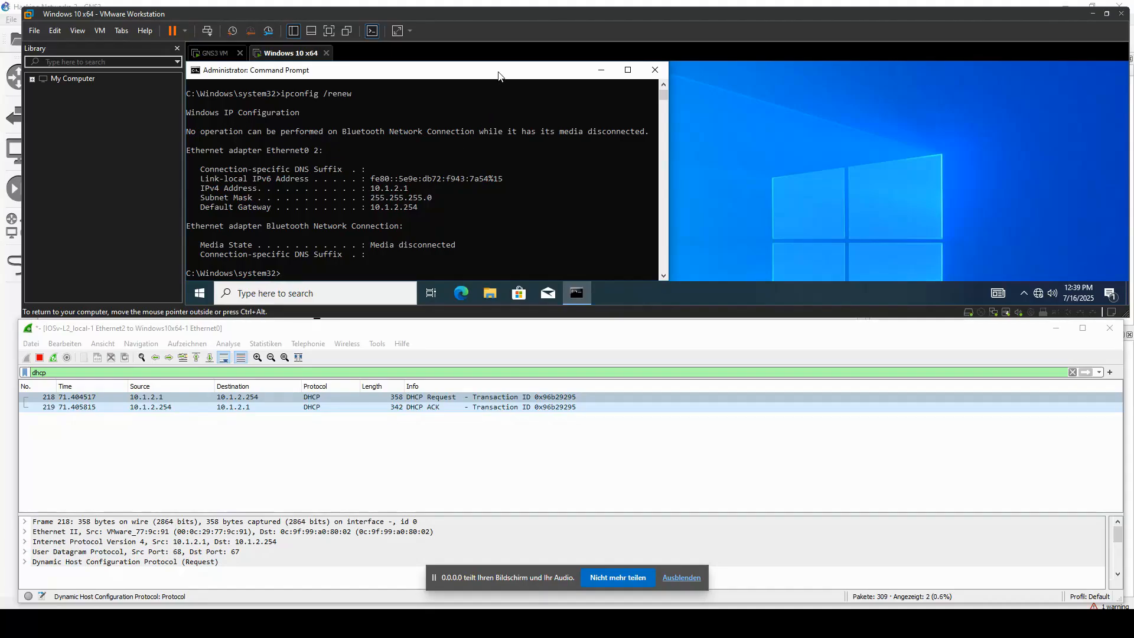
scroll(430, 172, down, 1)
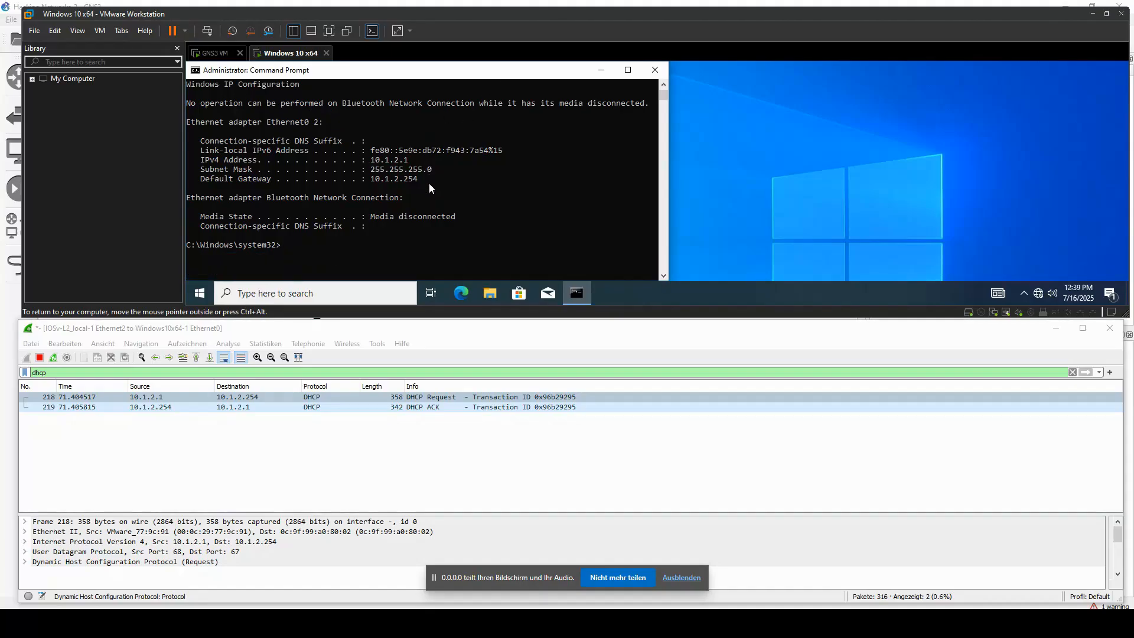
drag(409, 160, 371, 163)
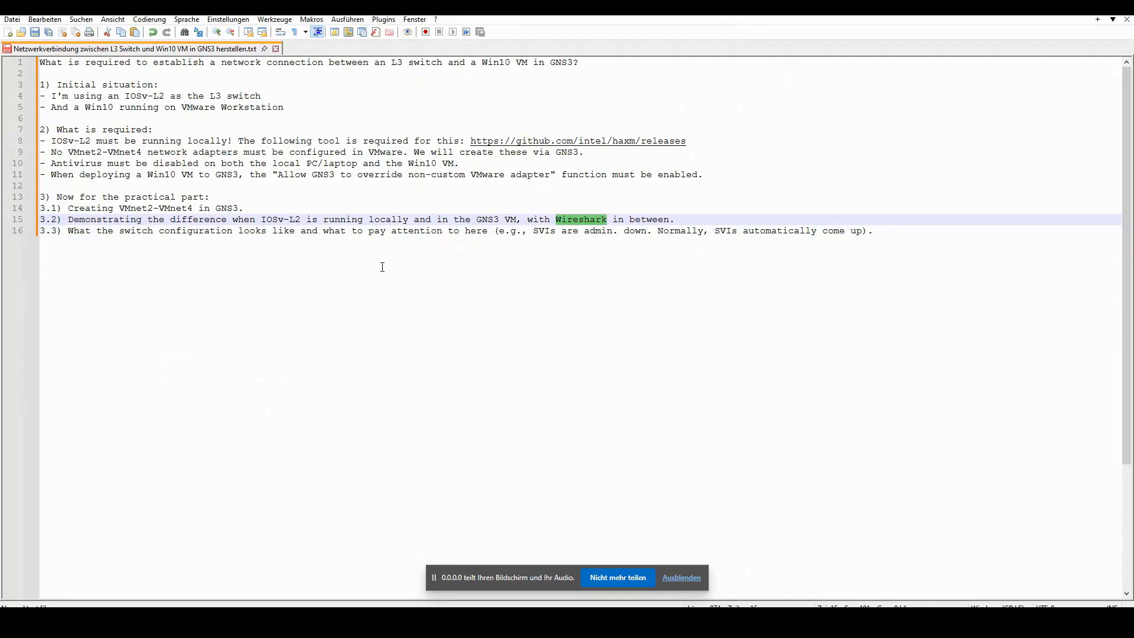
- Review item 3.3 of the notes, then examine the vlan1 and vlan2 DHCP pools in "Switch config for Lab 2 and 3.txt"
drag(69, 232, 324, 234)
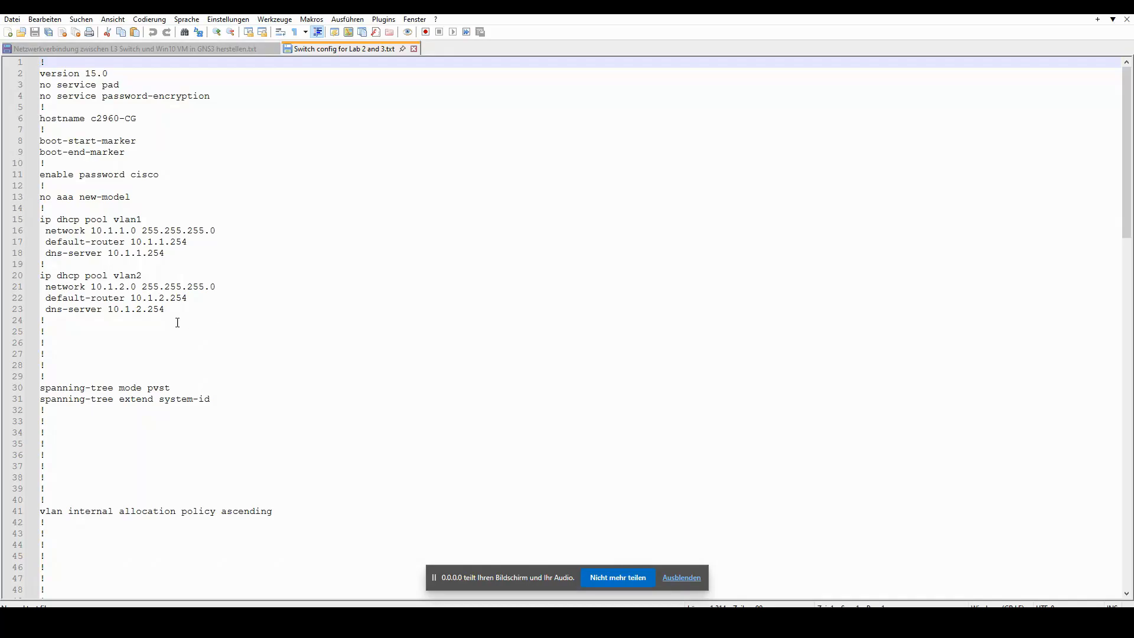
drag(170, 311, 38, 219)
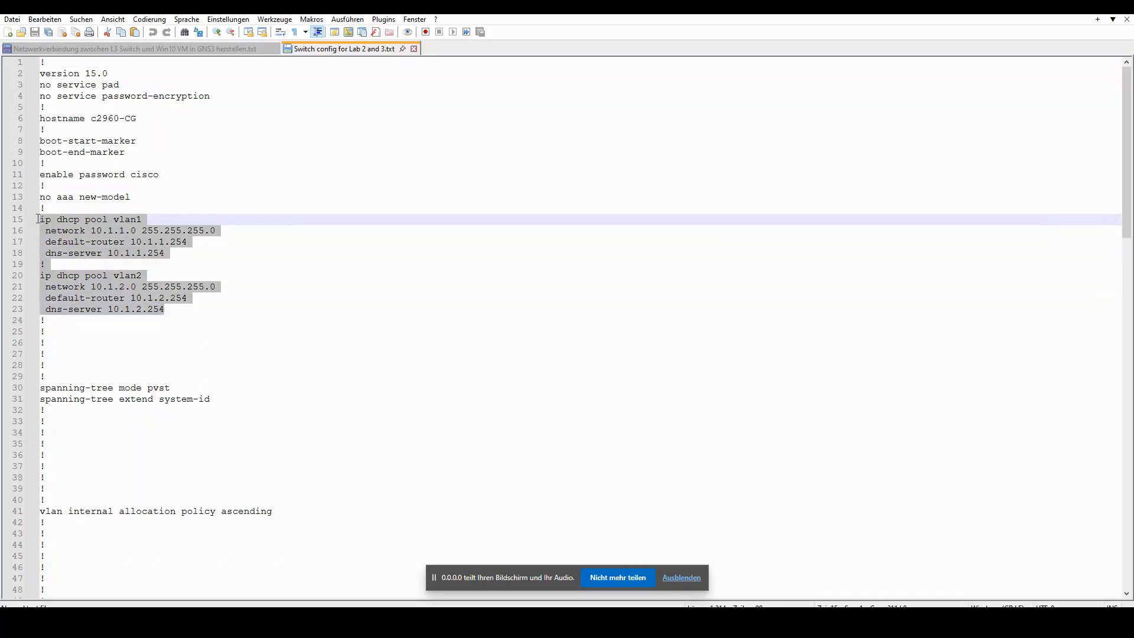
click(171, 312)
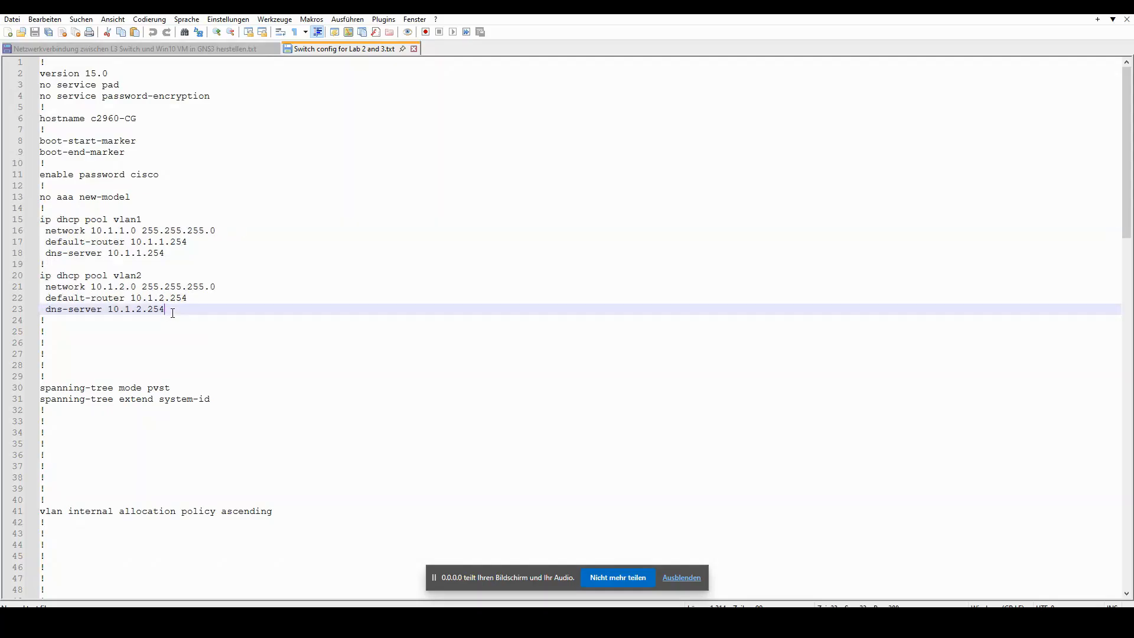
drag(172, 313, 40, 275)
scroll(264, 340, down, 2)
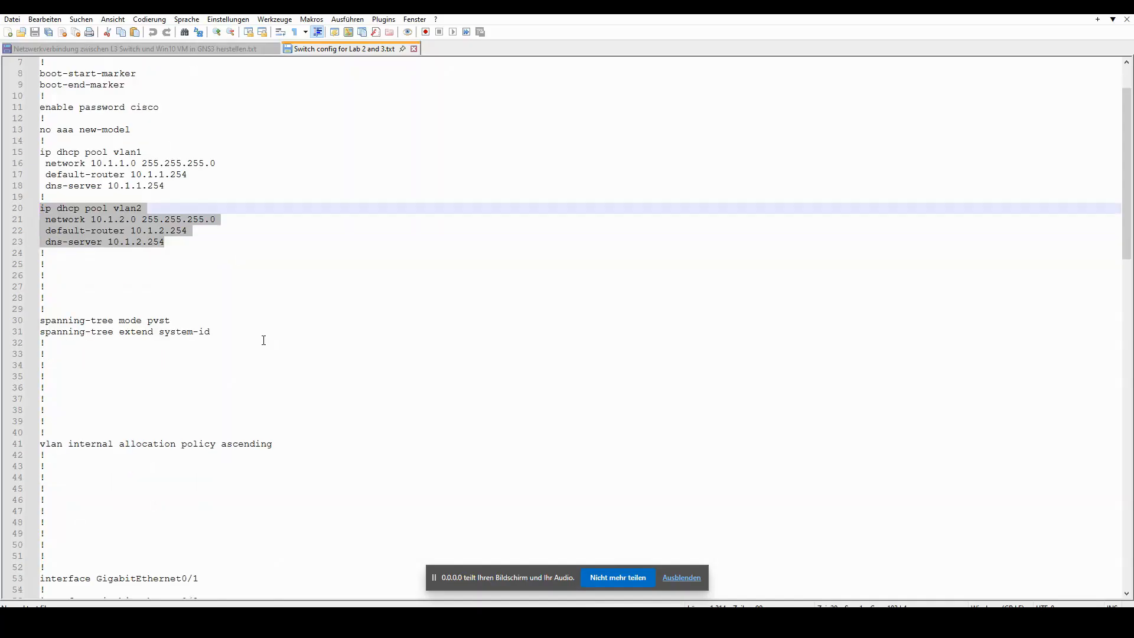
scroll(264, 340, down, 1)
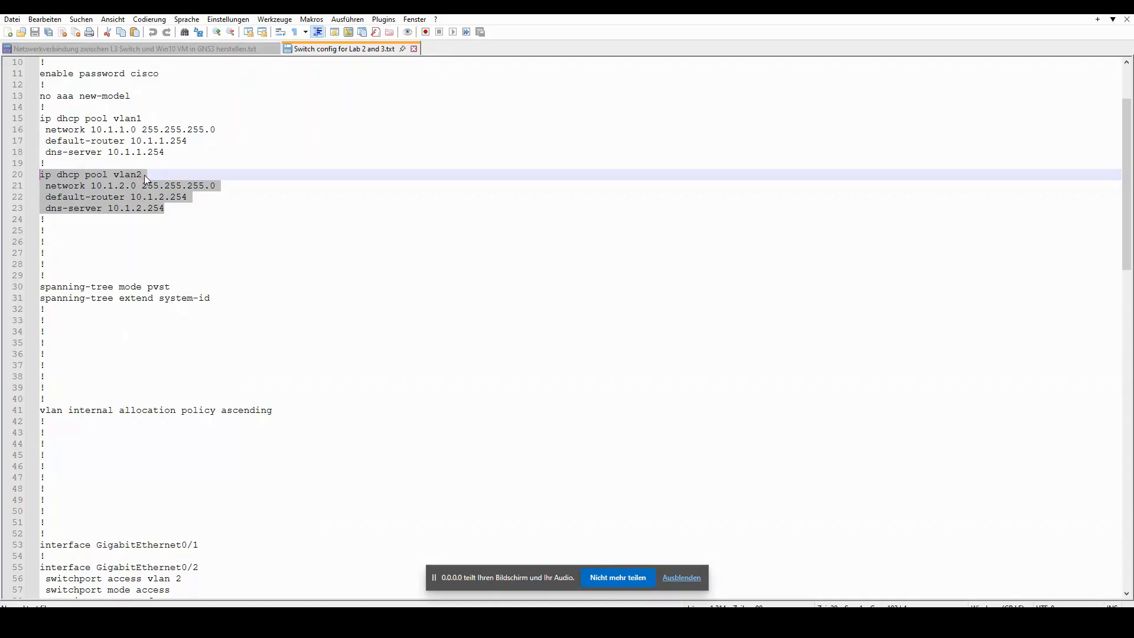
- Examine the vlan2 DHCP pool's name, network and subnet mask, default-router and dns-server lines in the switch config
drag(144, 175, 115, 175)
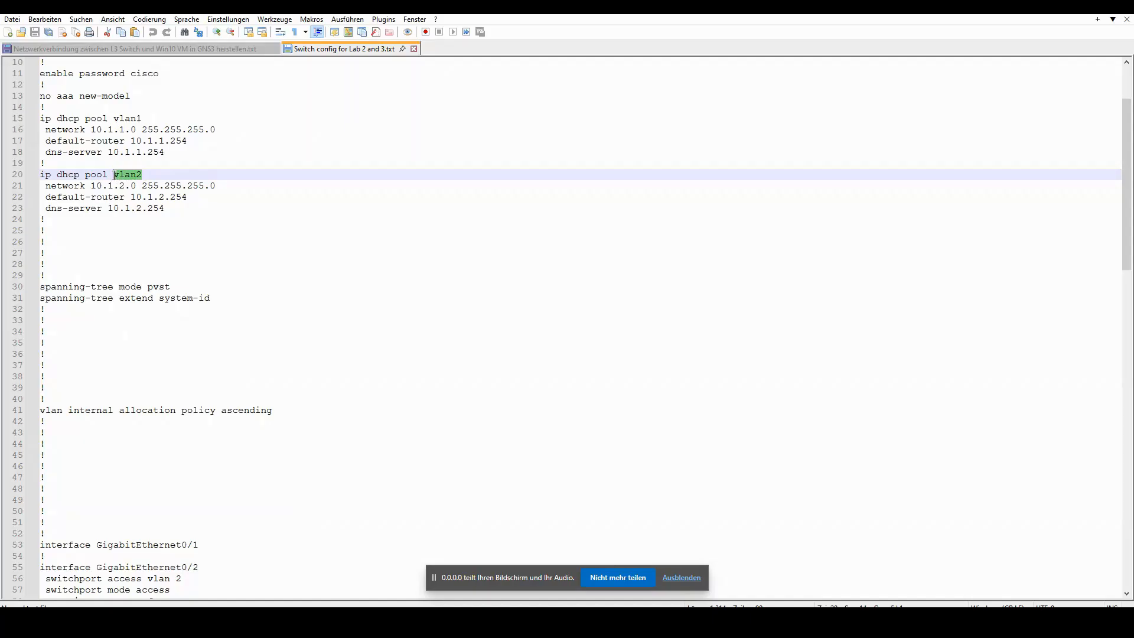
drag(47, 187, 215, 186)
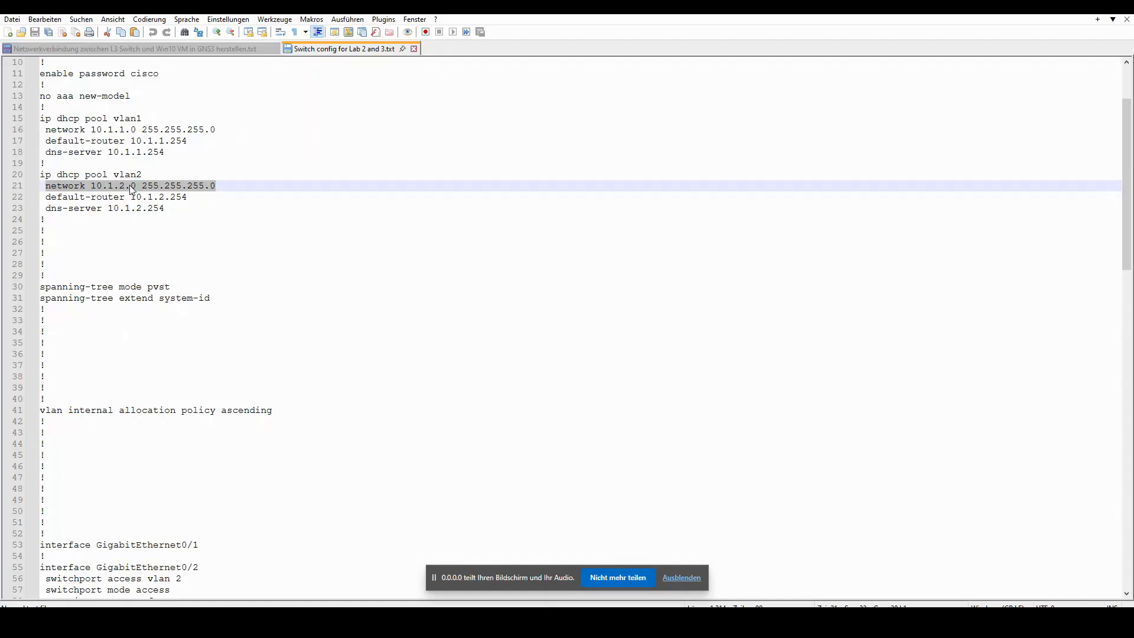
drag(142, 186, 208, 187)
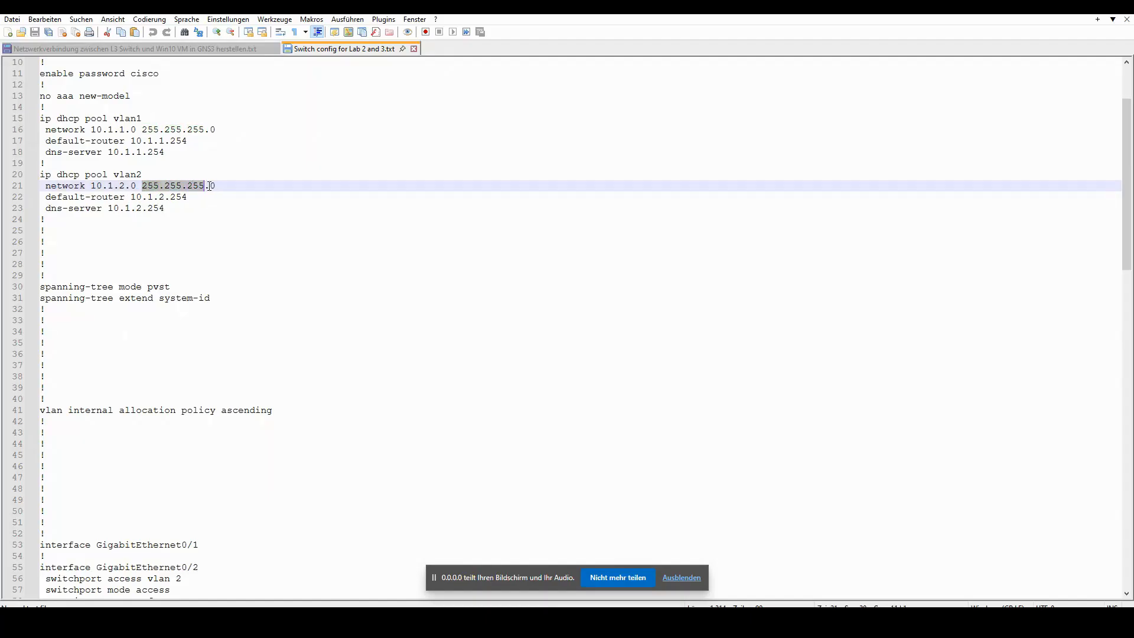
click(51, 197)
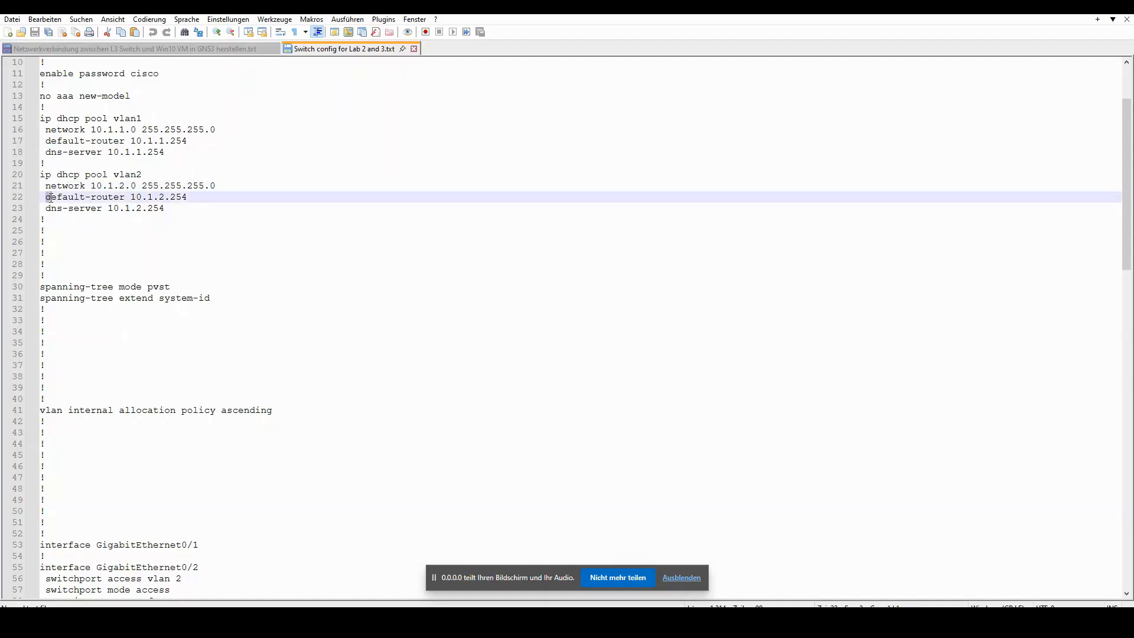
drag(51, 197, 193, 199)
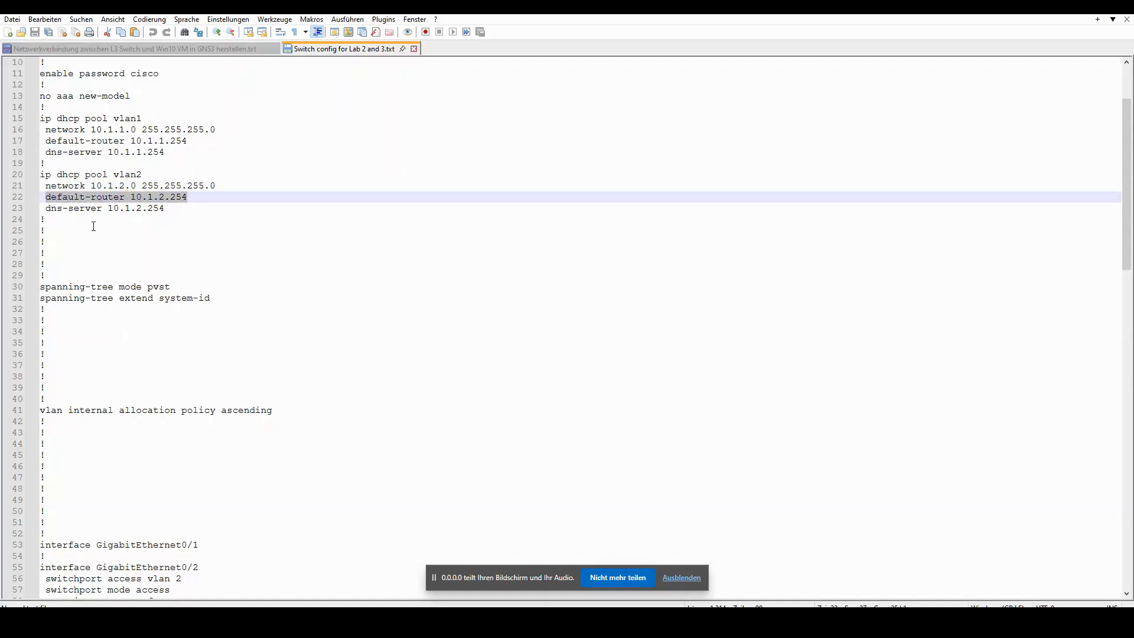
drag(45, 208, 132, 200)
- Examine the GigabitEthernet0/2 section of the switch config, covering its access VLAN, switchport mode and spanning-tree portfast lines
scroll(350, 345, down, 8)
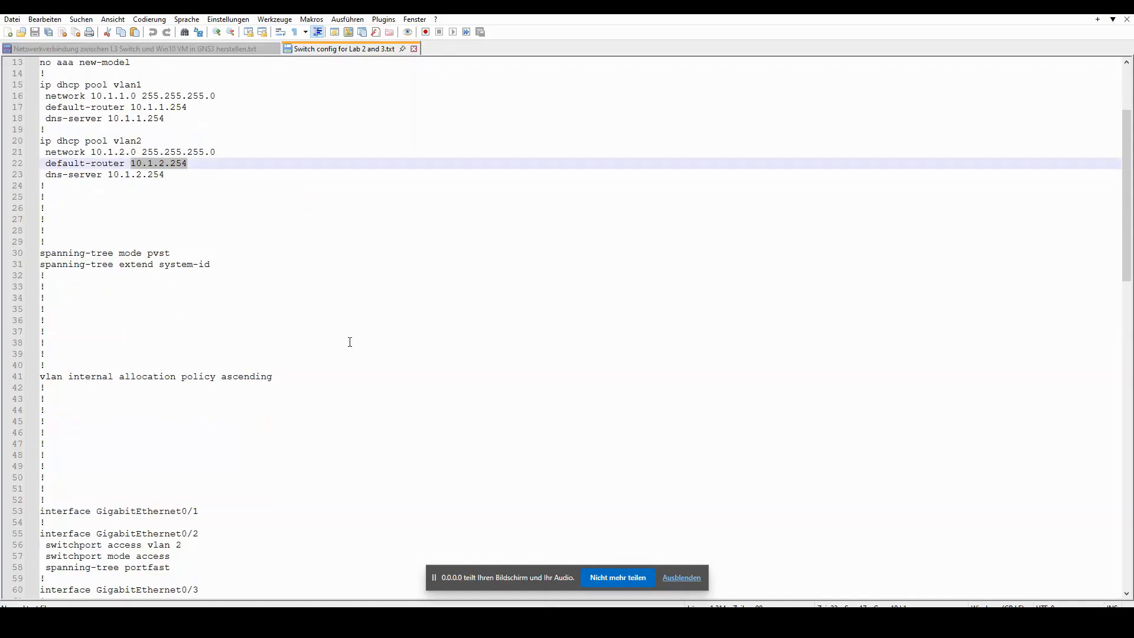
scroll(349, 341, down, 2)
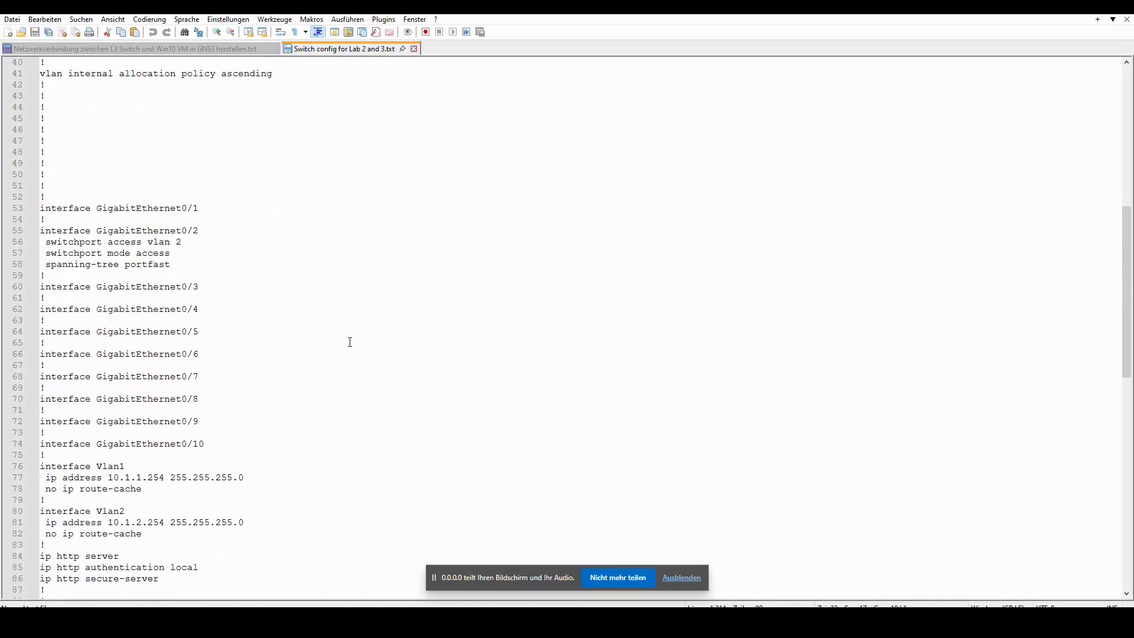
scroll(350, 342, down, 1)
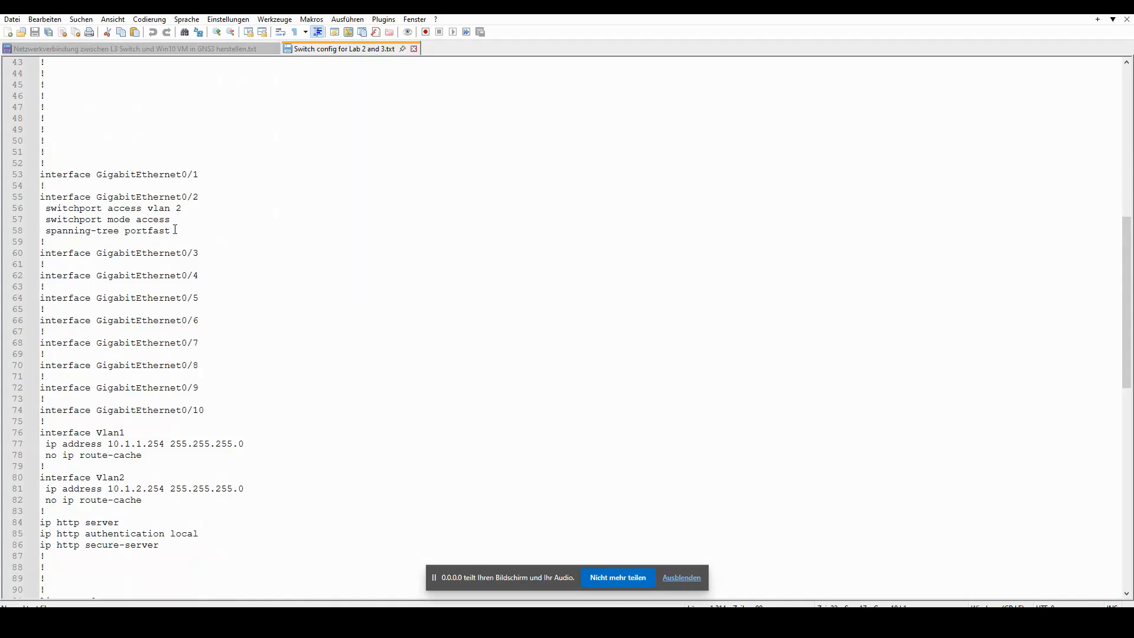
drag(175, 230, 37, 197)
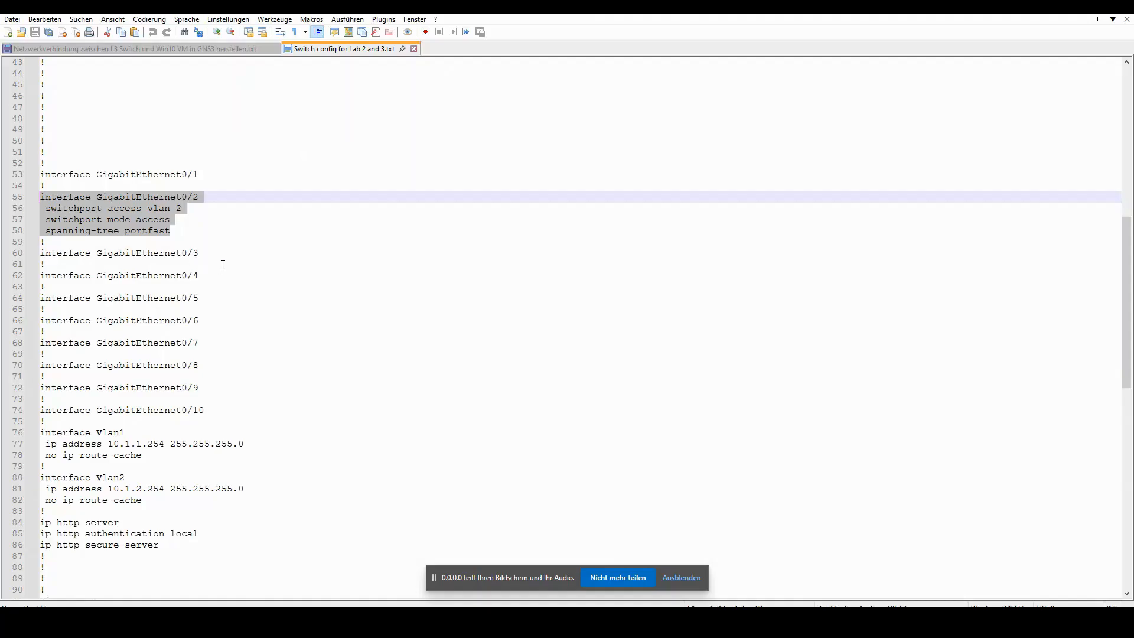
click(186, 209)
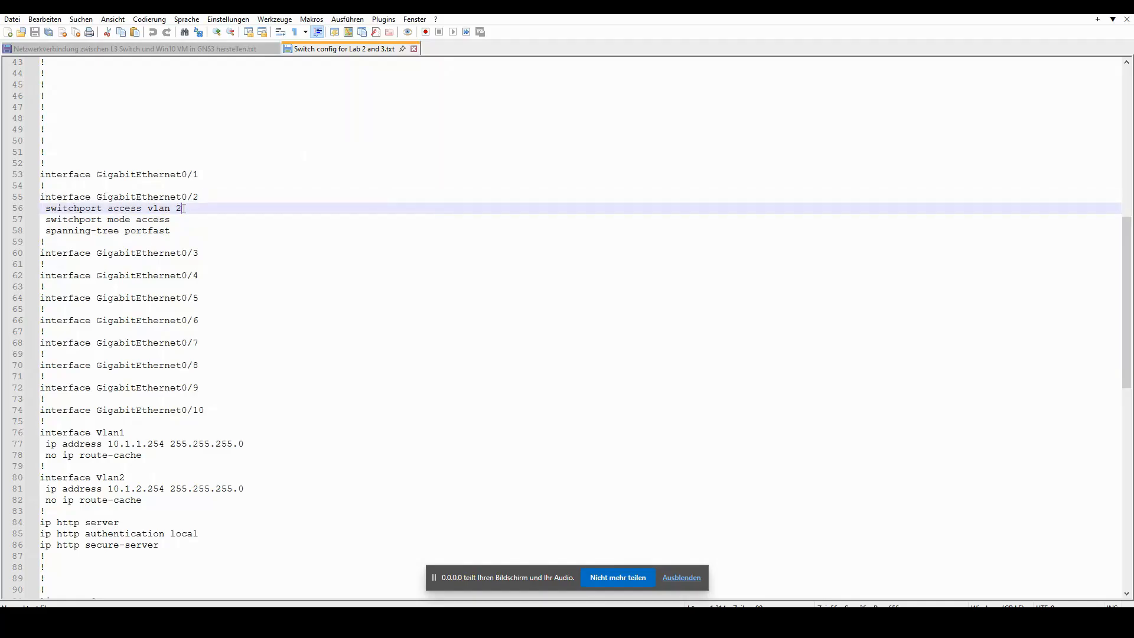
drag(184, 208, 109, 208)
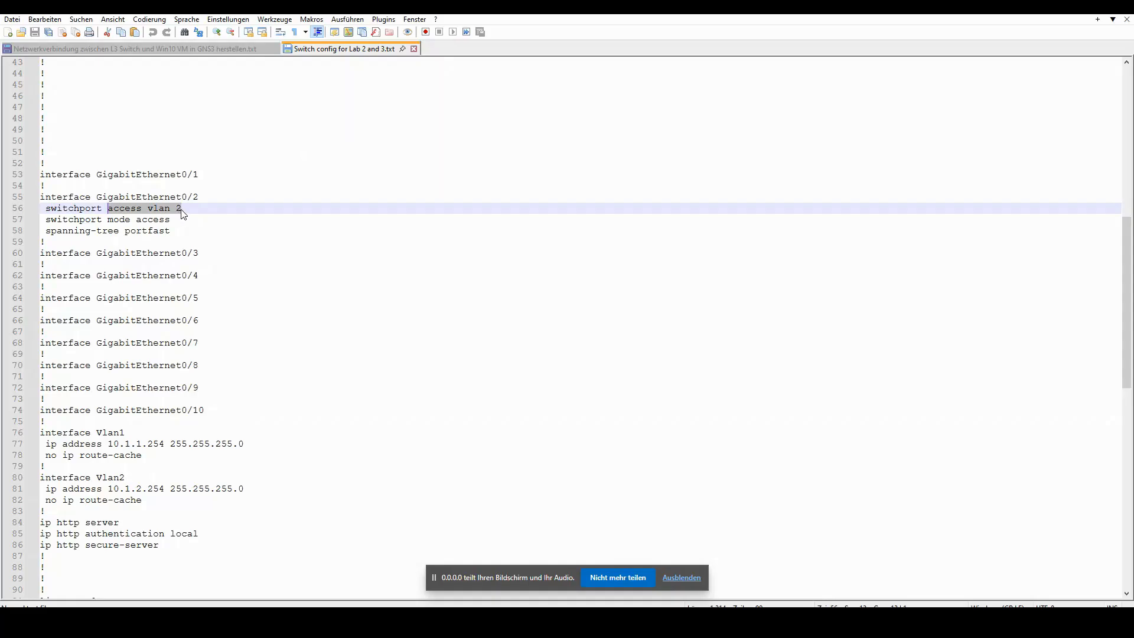
drag(182, 210, 46, 220)
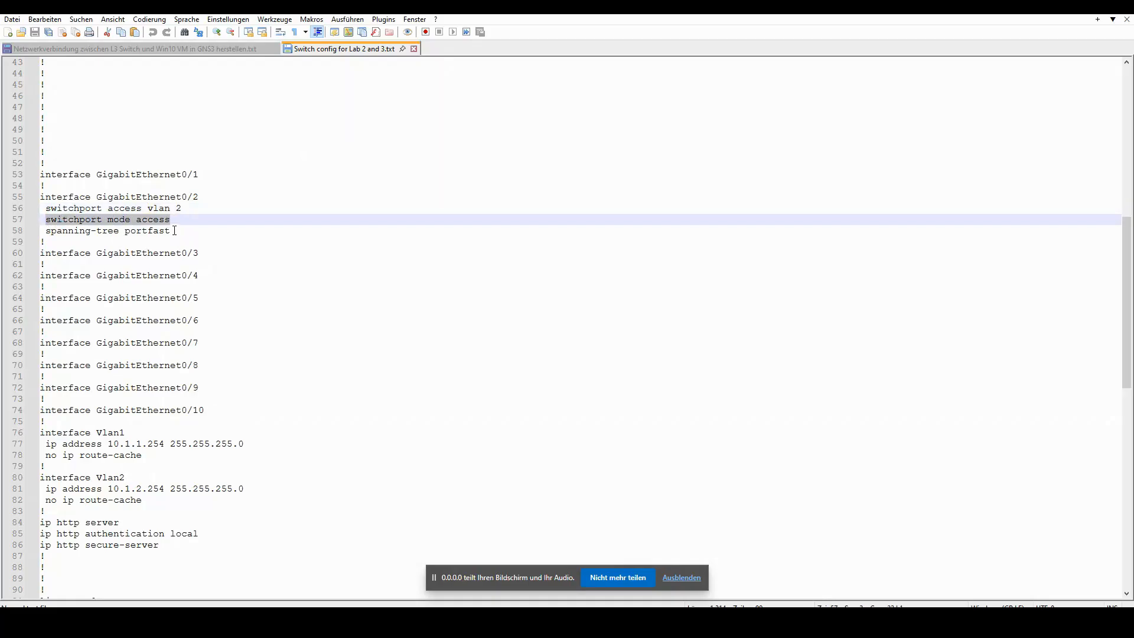
drag(175, 231, 47, 234)
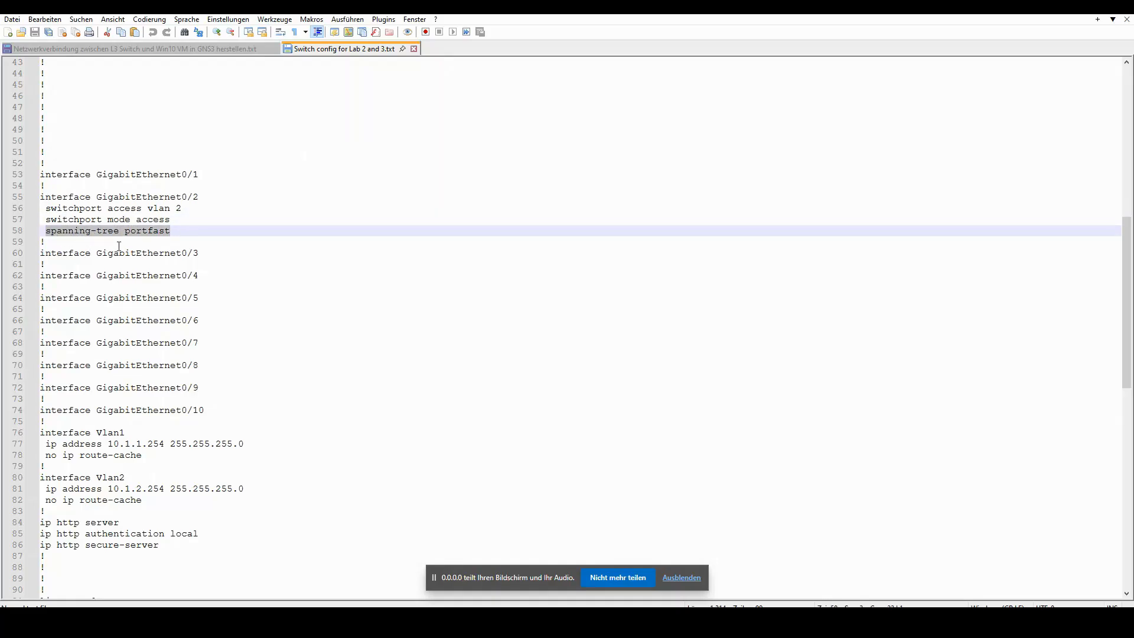
click(178, 232)
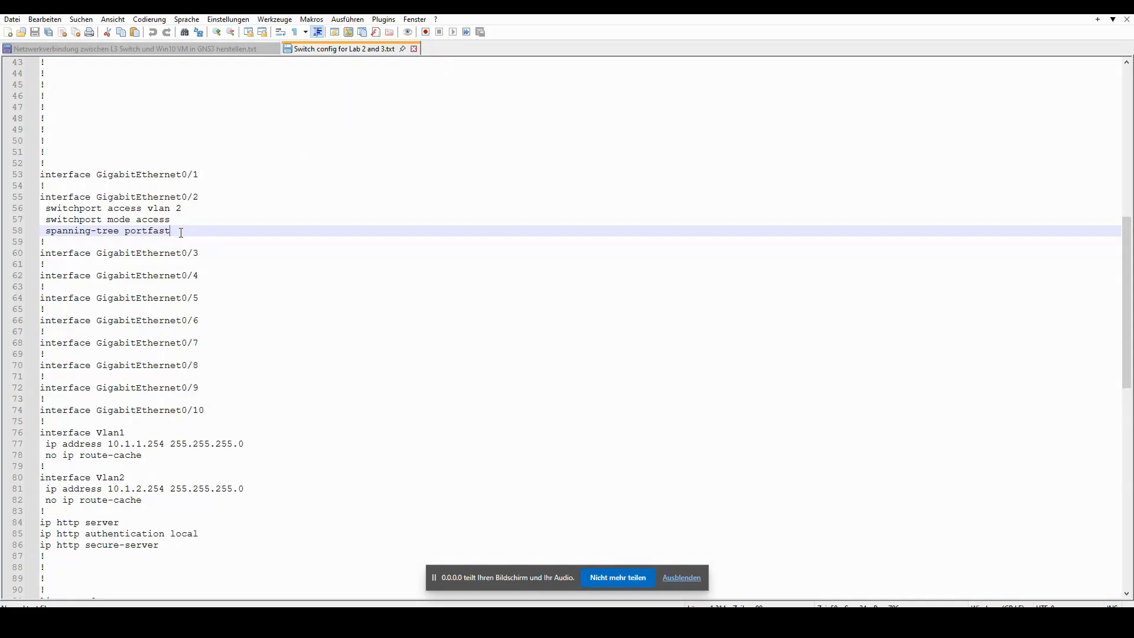
scroll(181, 232, down, 1)
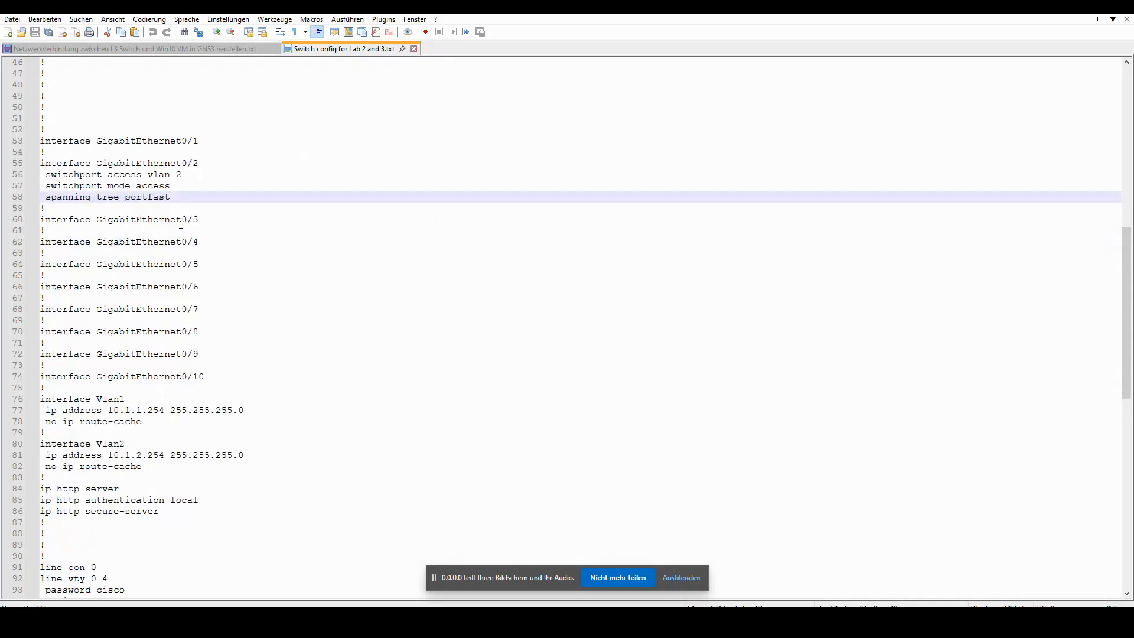
- Examine the interface Vlan2 section of the switch config, covering its IP address and subnet mask line
scroll(181, 232, down, 1)
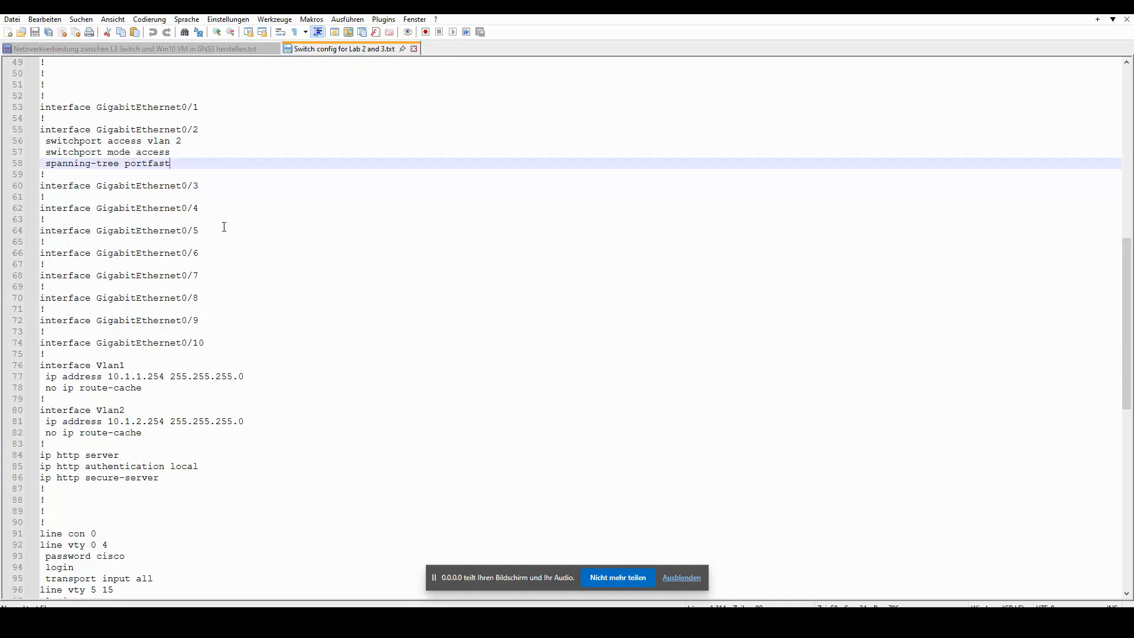
scroll(225, 226, down, 1)
scroll(225, 227, down, 2)
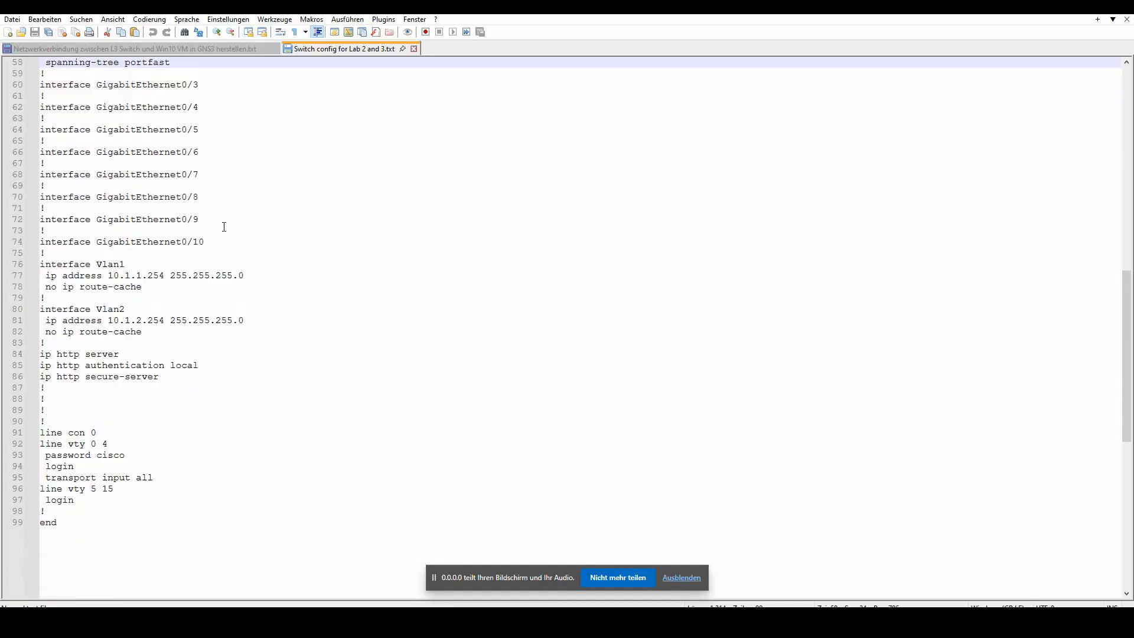
scroll(224, 226, down, 1)
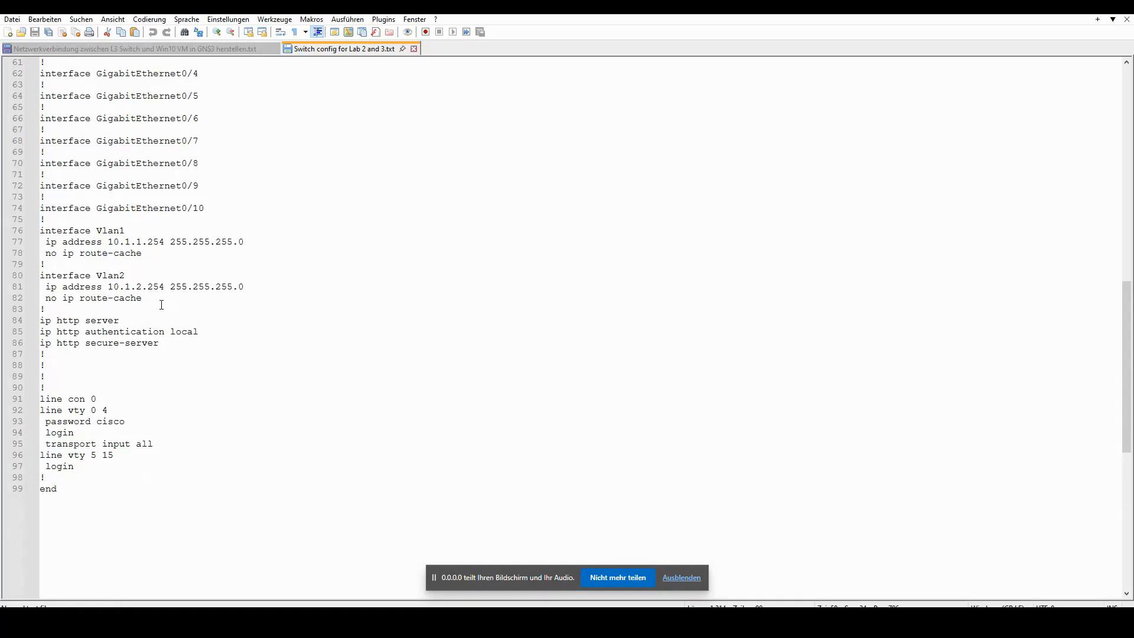
drag(144, 298, 31, 279)
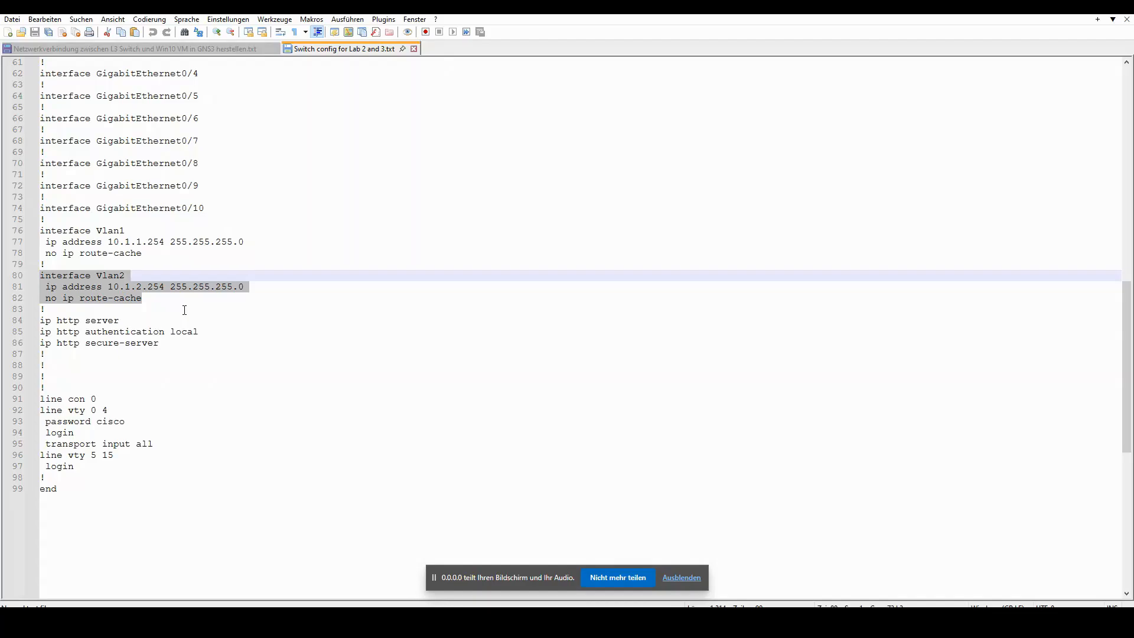
click(160, 288)
drag(238, 288, 108, 288)
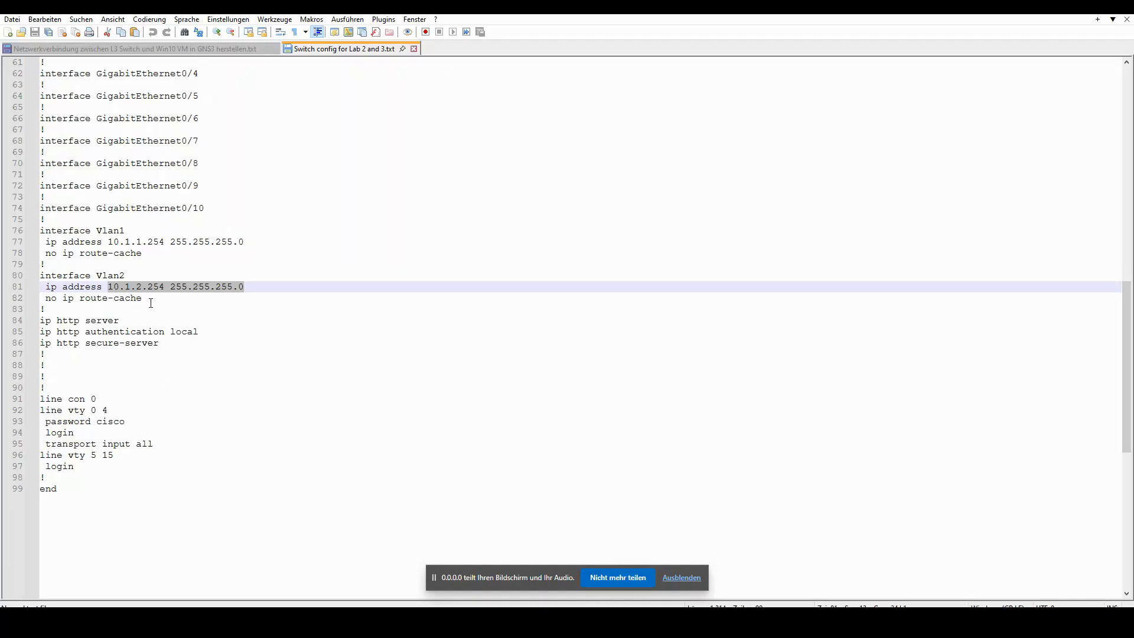
click(251, 288)
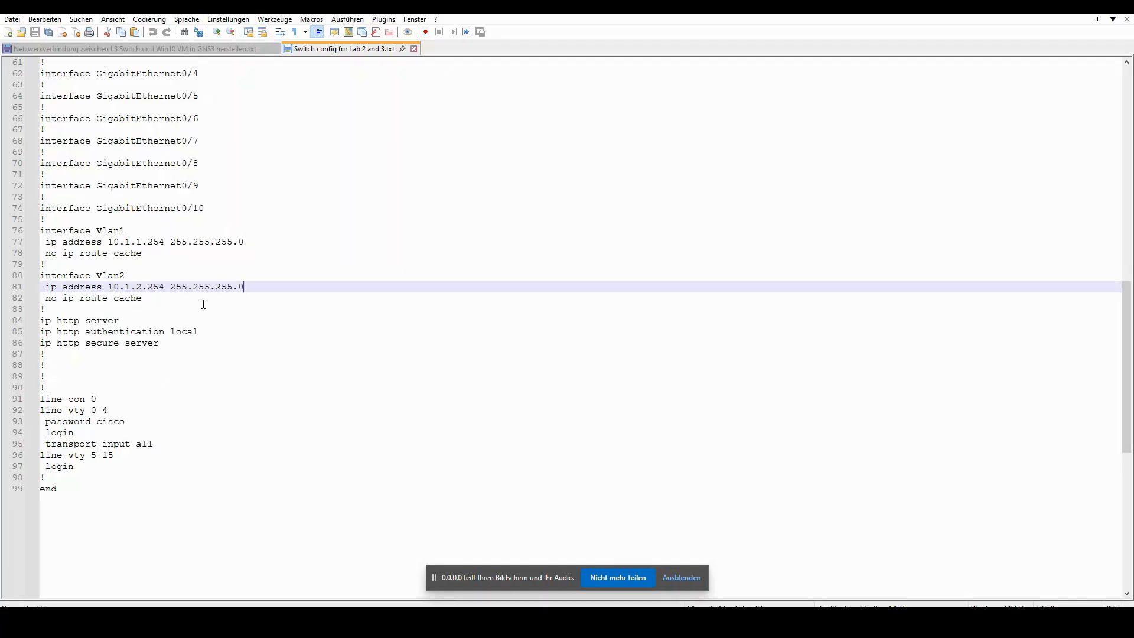
- Review the closing lines of the switch config from ip http server to end, then look back over the interface sections
scroll(192, 320, down, 1)
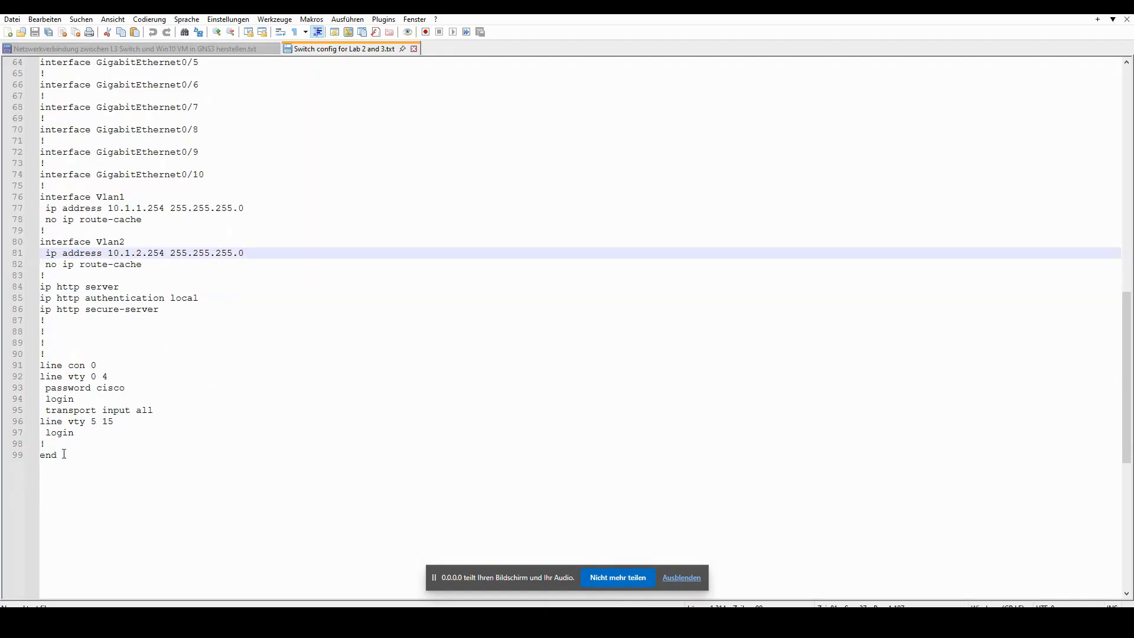
drag(81, 453, 33, 287)
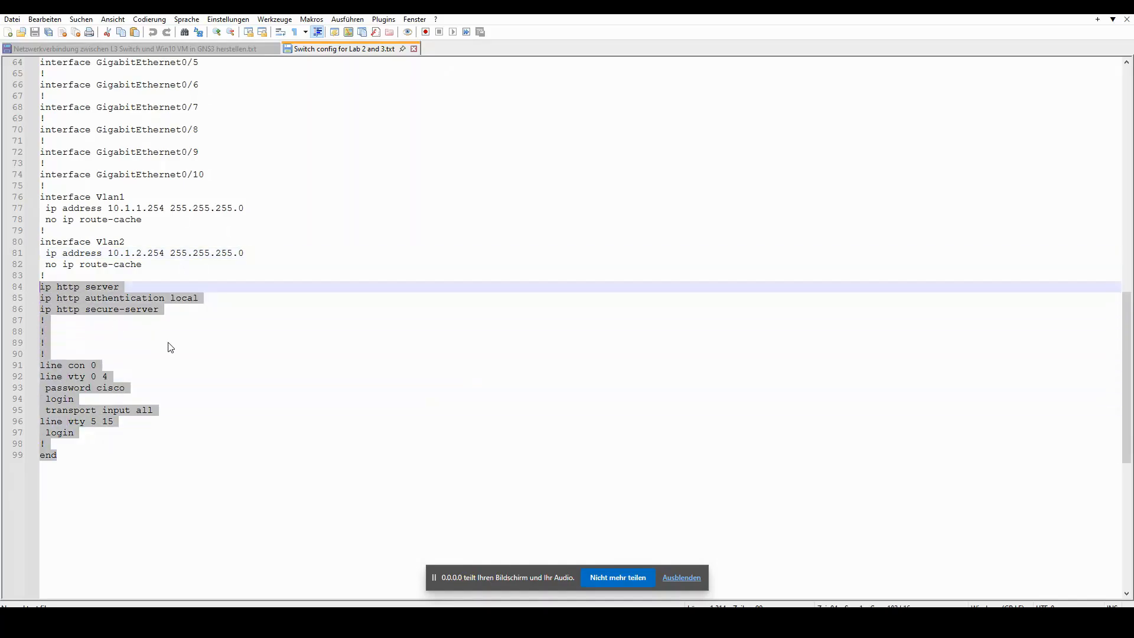
click(179, 311)
scroll(248, 341, up, 4)
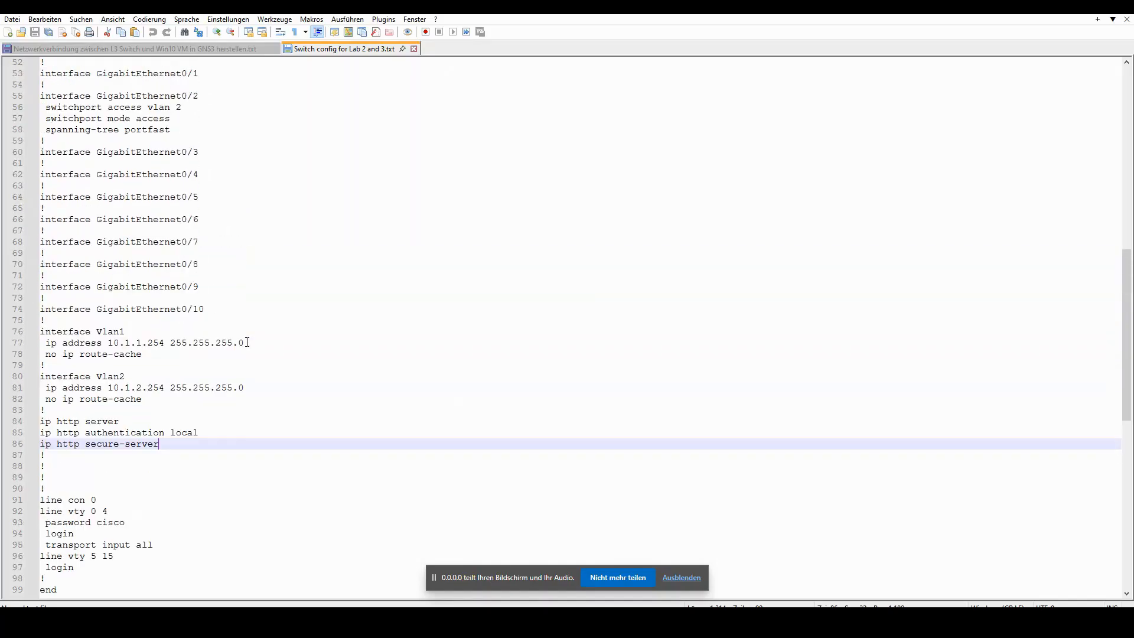
scroll(247, 341, up, 1)
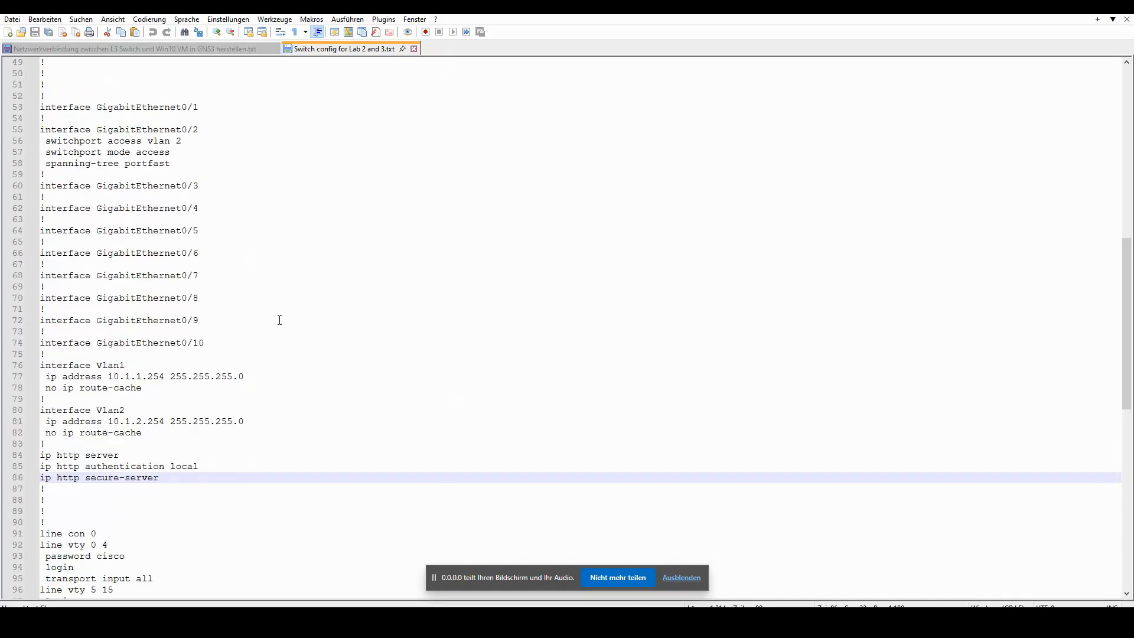
scroll(280, 320, up, 7)
scroll(304, 294, down, 5)
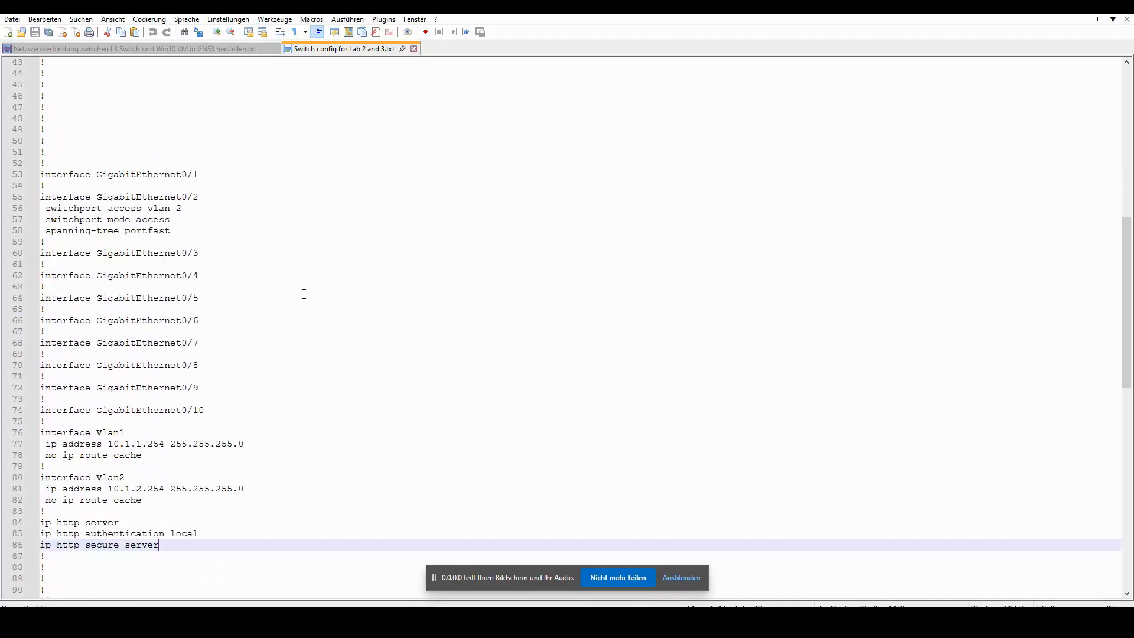